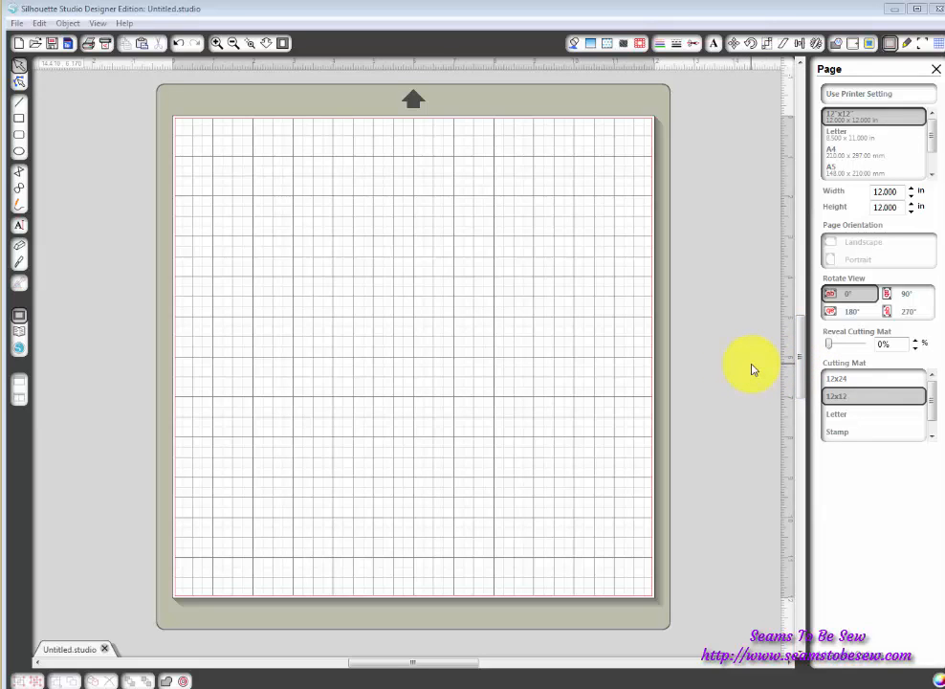
- Open the SVG file LT05-2.svg from the 2014-05 folder, filtering the file type to SVG
{"action": "left_click", "coordinate": [35, 45]}
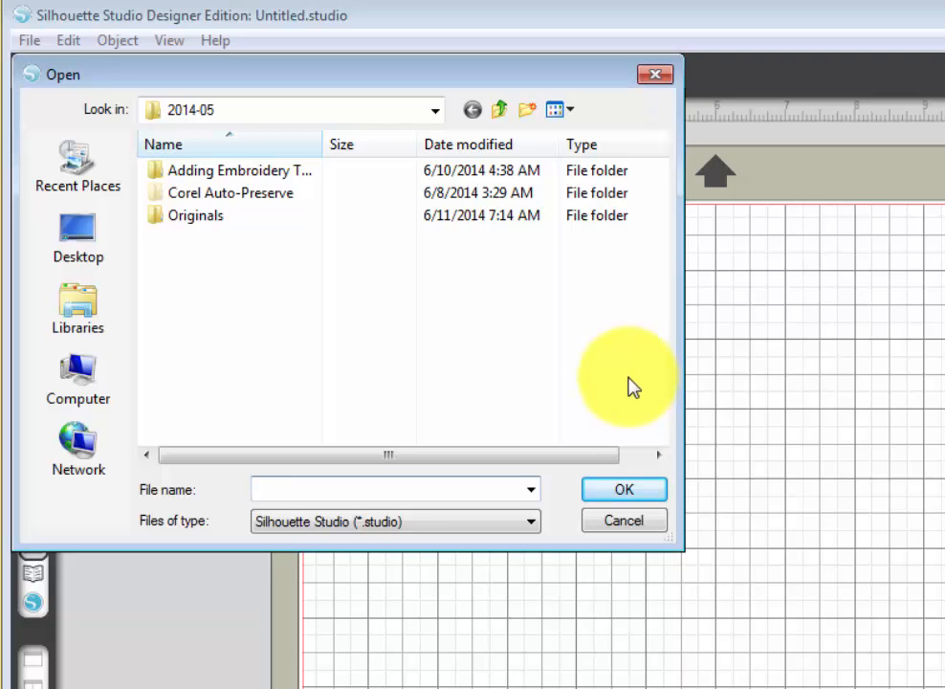
{"action": "left_click", "coordinate": [487, 522]}
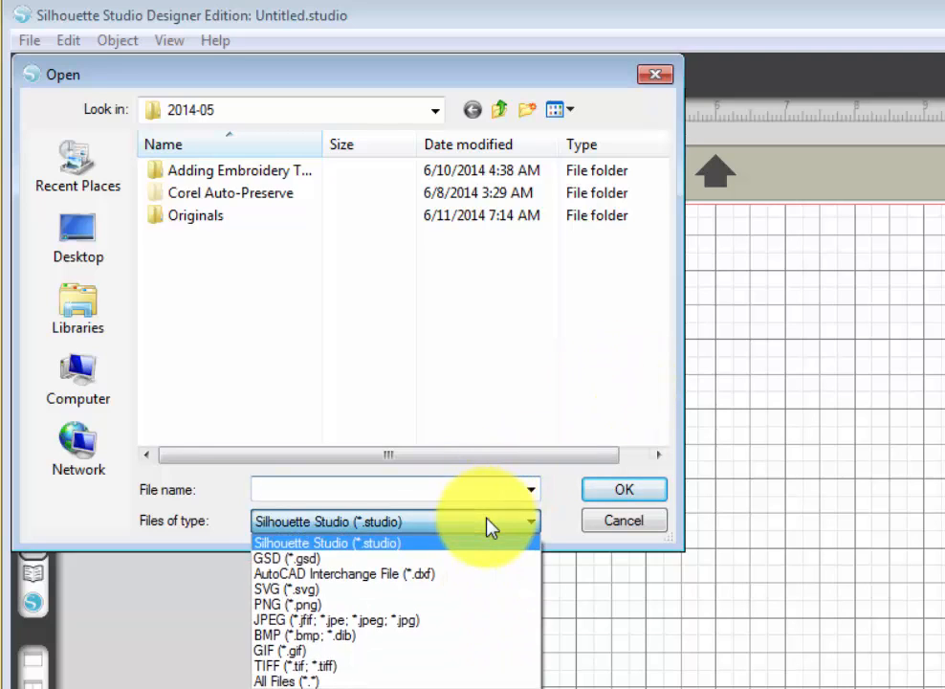
{"action": "left_click", "coordinate": [476, 589]}
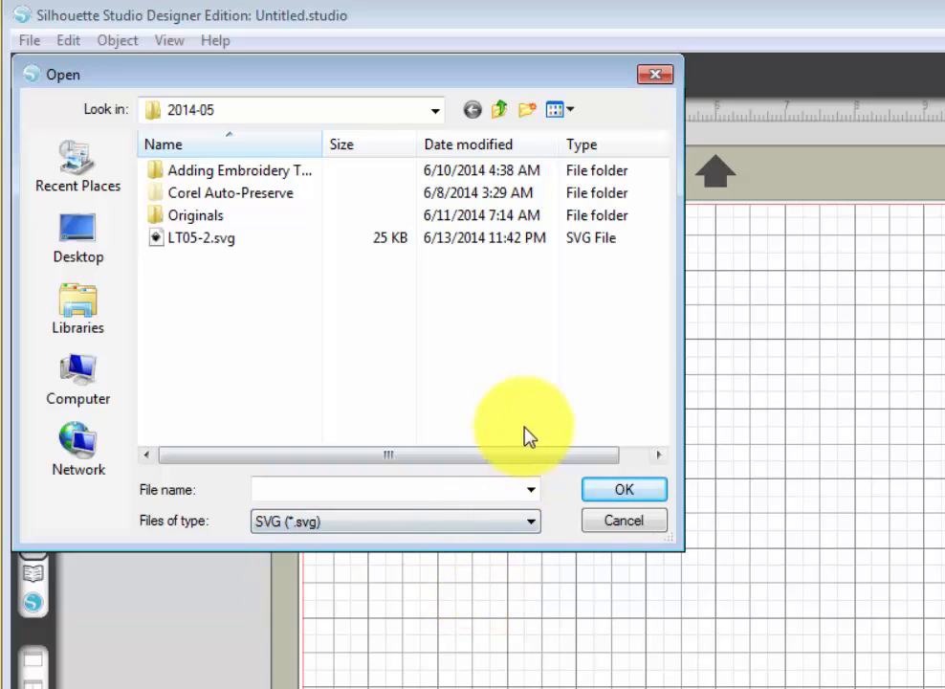
{"action": "left_click", "coordinate": [223, 246]}
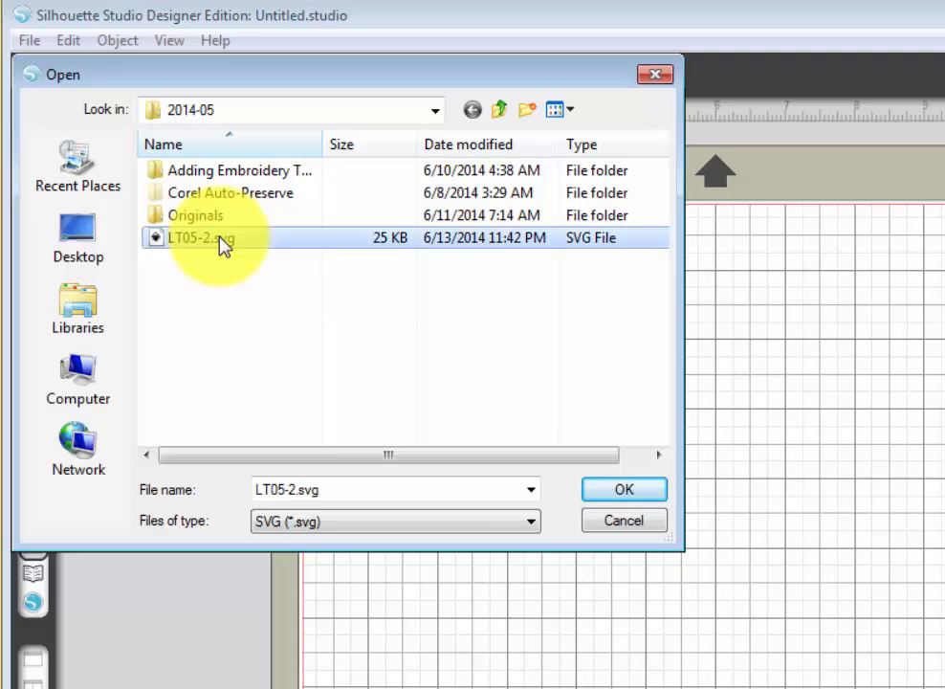
{"action": "left_click", "coordinate": [621, 490]}
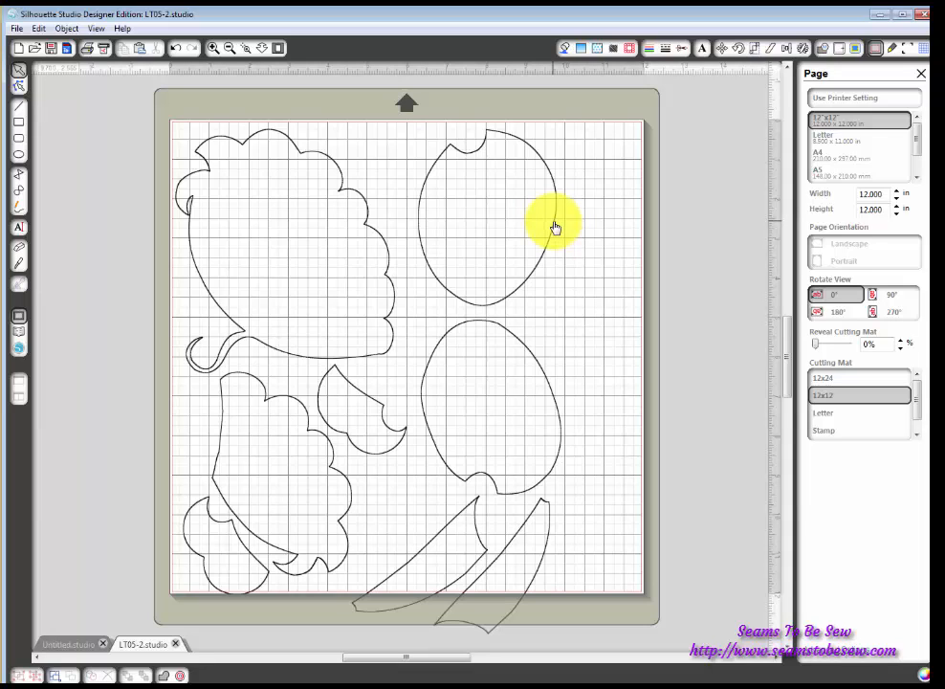
- Try to release the compound path of the whole design, and shift the design slightly toward the mat's right edge
{"action": "key", "text": "ctrl+a"}
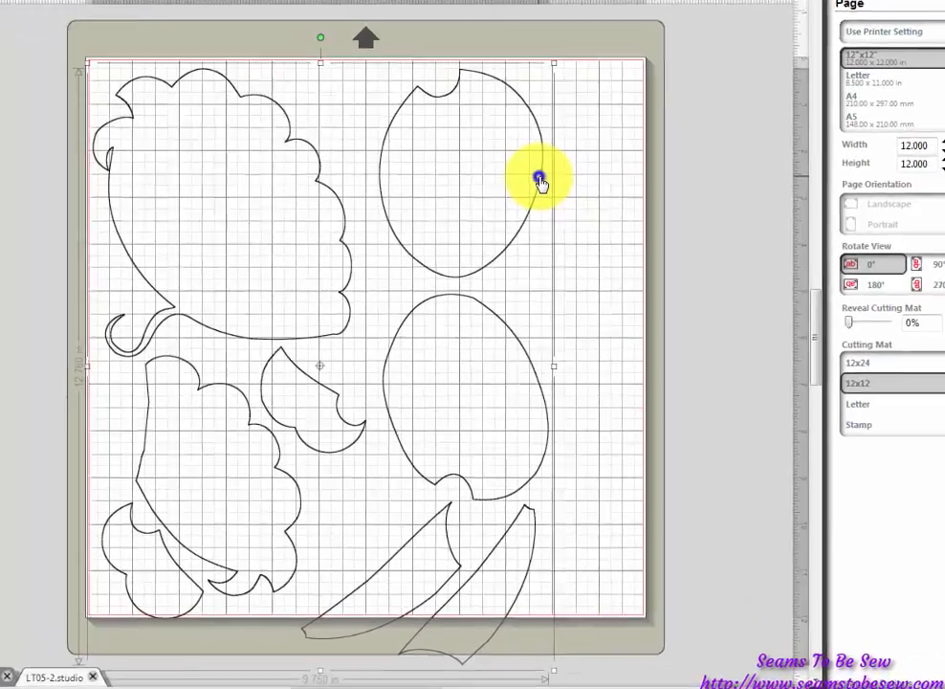
{"action": "right_click", "coordinate": [555, 227]}
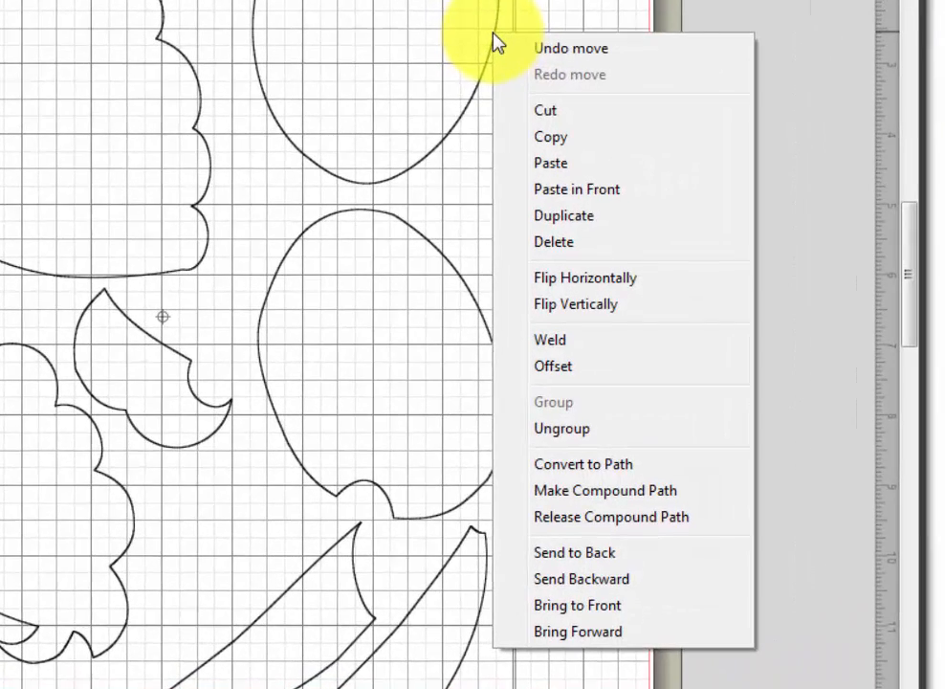
{"action": "left_click", "coordinate": [571, 518]}
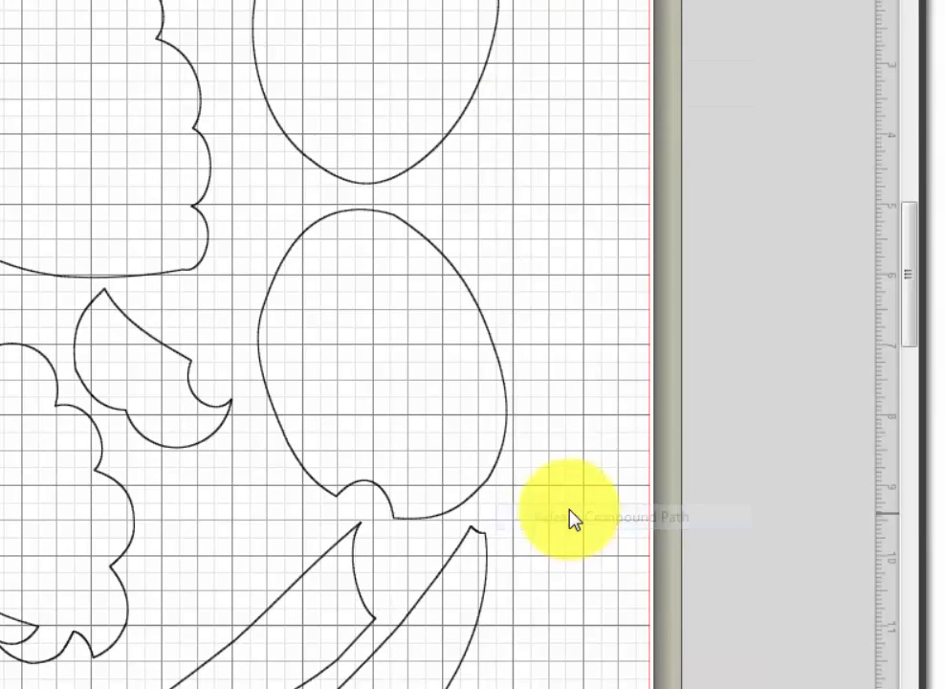
{"action": "left_click", "coordinate": [483, 102]}
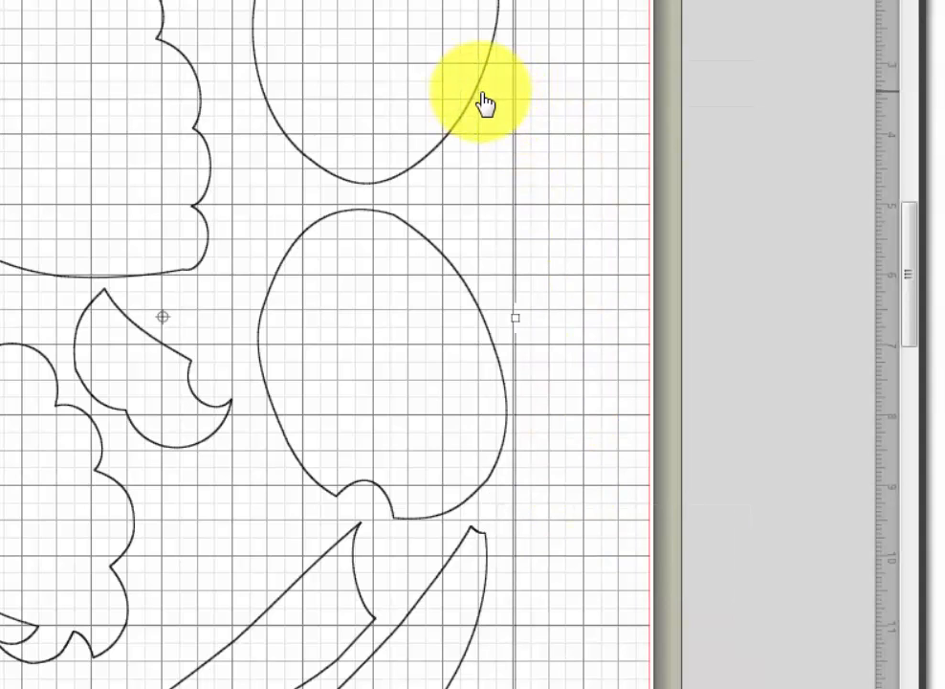
{"action": "left_click_drag", "start_coordinate": [483, 96], "coordinate": [525, 94]}
- Ungroup the design twice and move the upper oval piece closer to the right edge of the page
{"action": "right_click", "coordinate": [522, 92]}
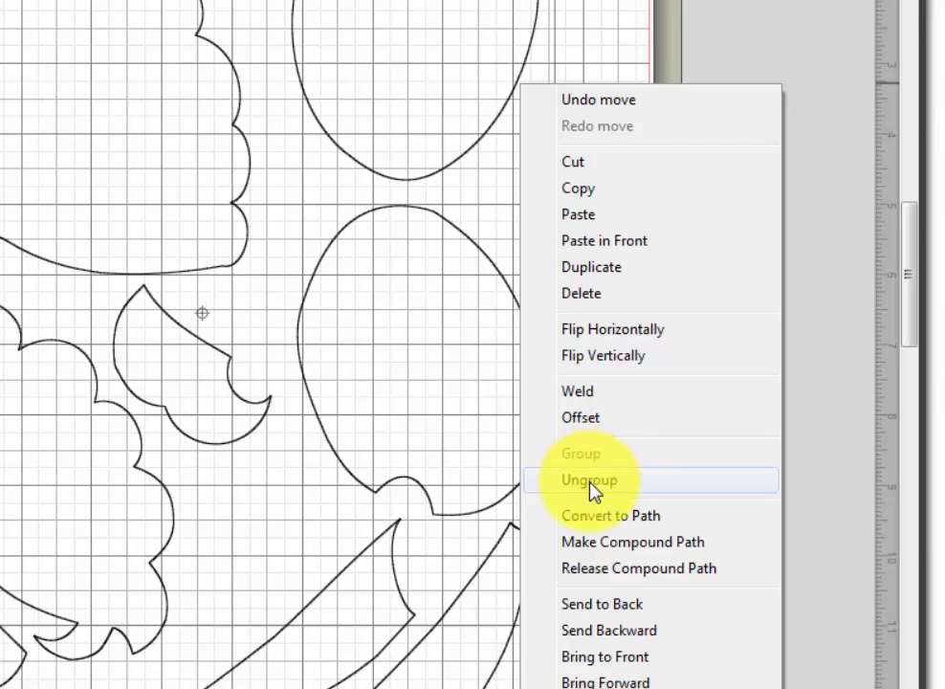
{"action": "left_click", "coordinate": [591, 486]}
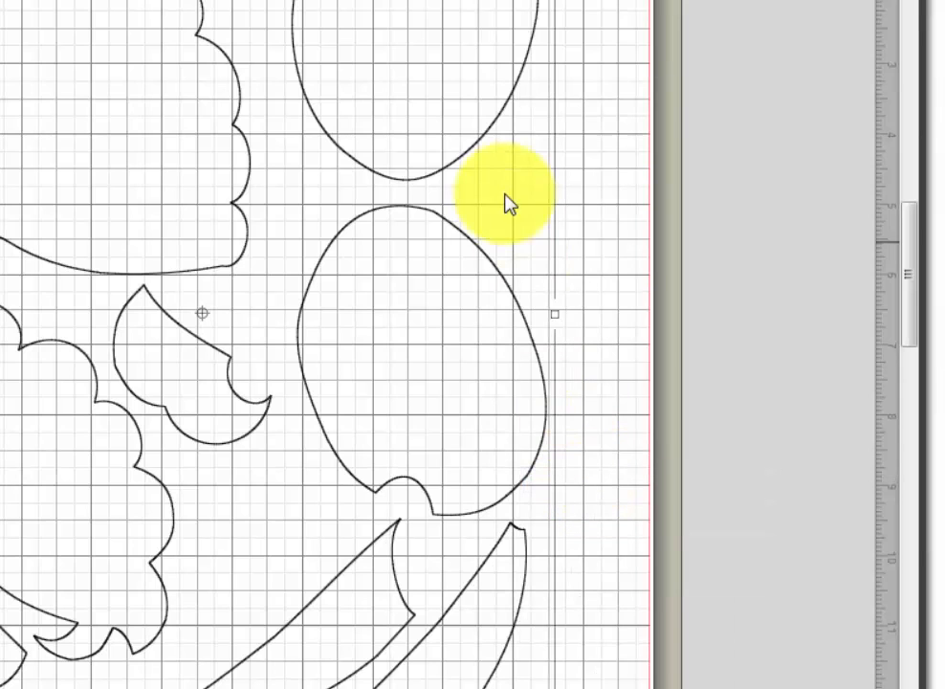
{"action": "right_click", "coordinate": [486, 139]}
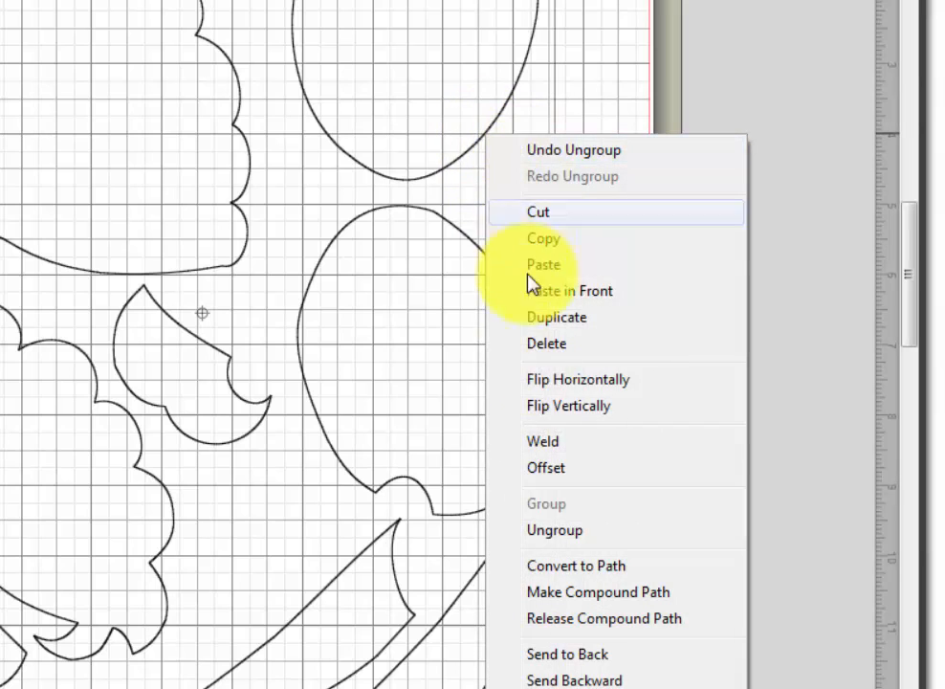
{"action": "left_click", "coordinate": [543, 531]}
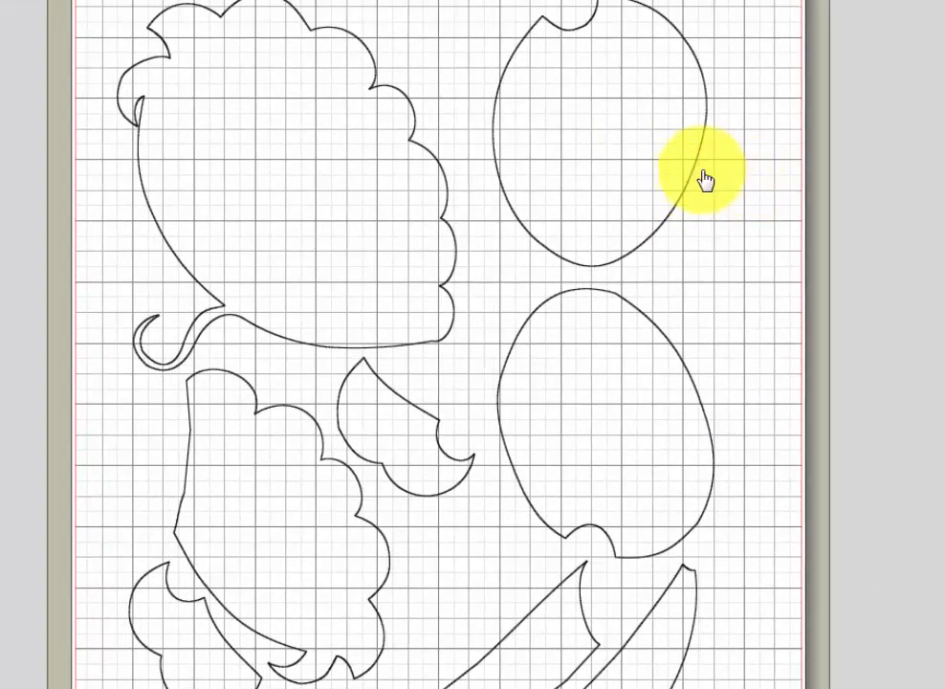
{"action": "left_click", "coordinate": [704, 179]}
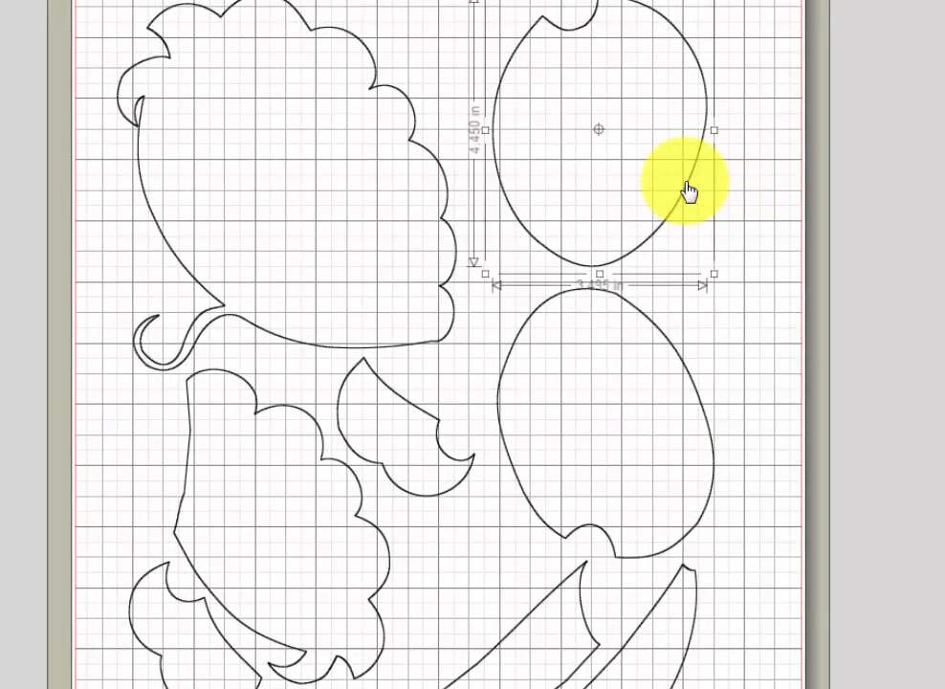
{"action": "left_click_drag", "start_coordinate": [702, 162], "coordinate": [738, 170]}
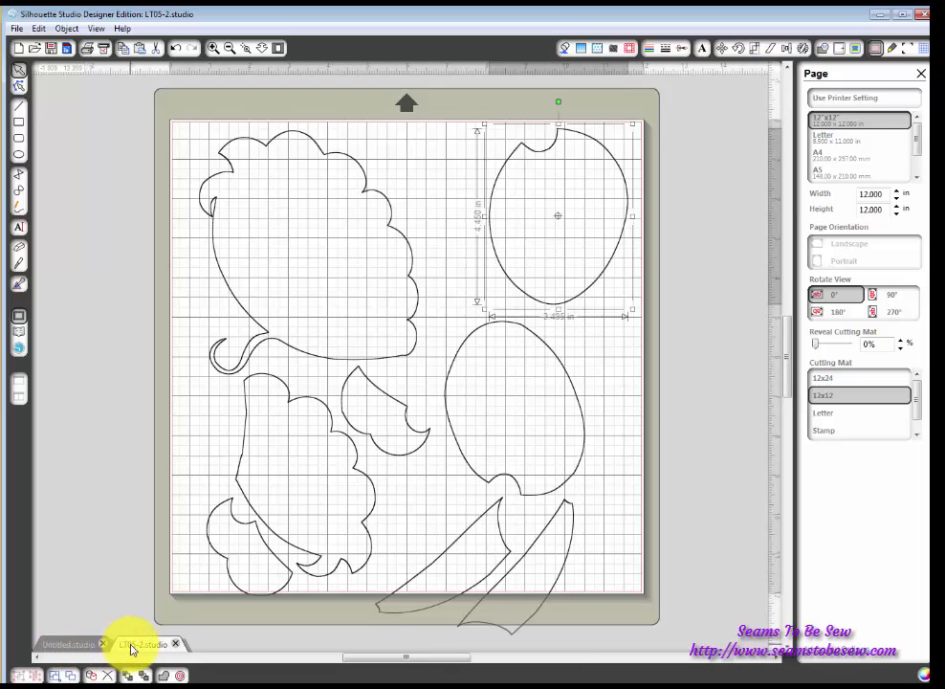
{"action": "left_click", "coordinate": [72, 648]}
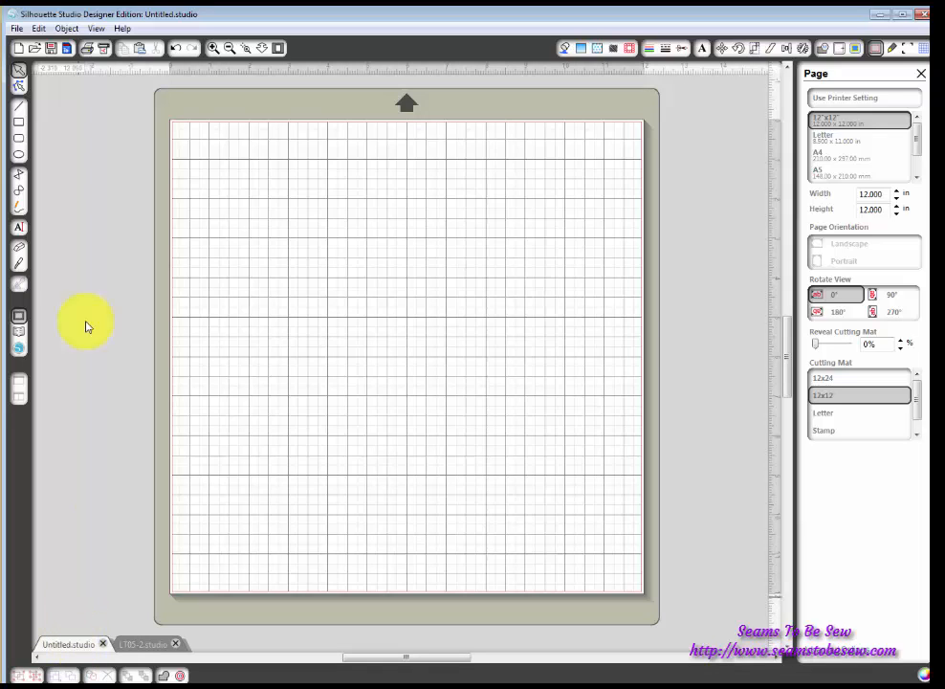
{"action": "left_click", "coordinate": [19, 49]}
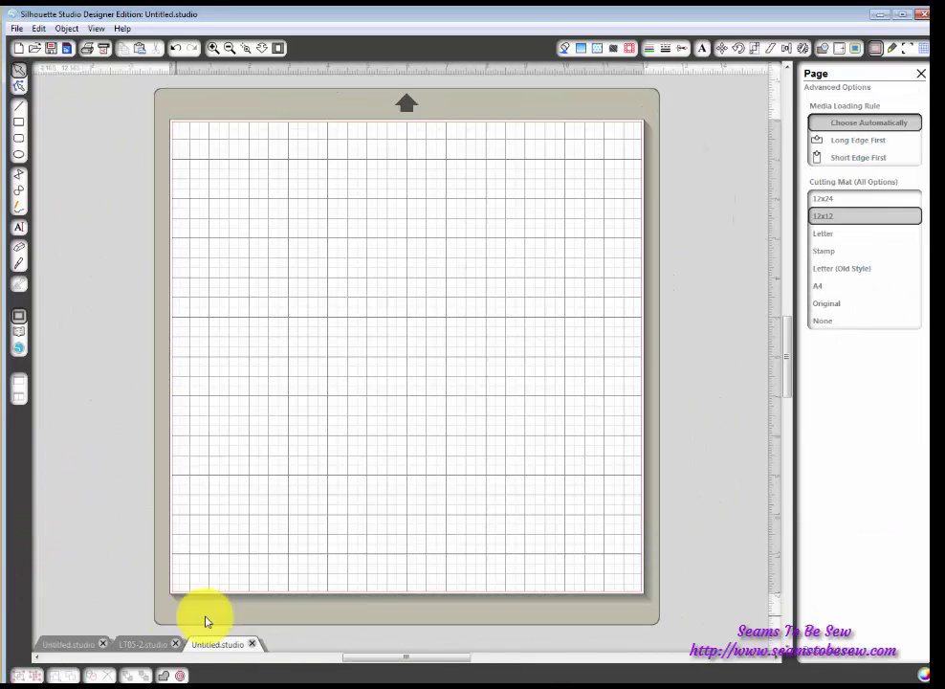
{"action": "left_click", "coordinate": [255, 644]}
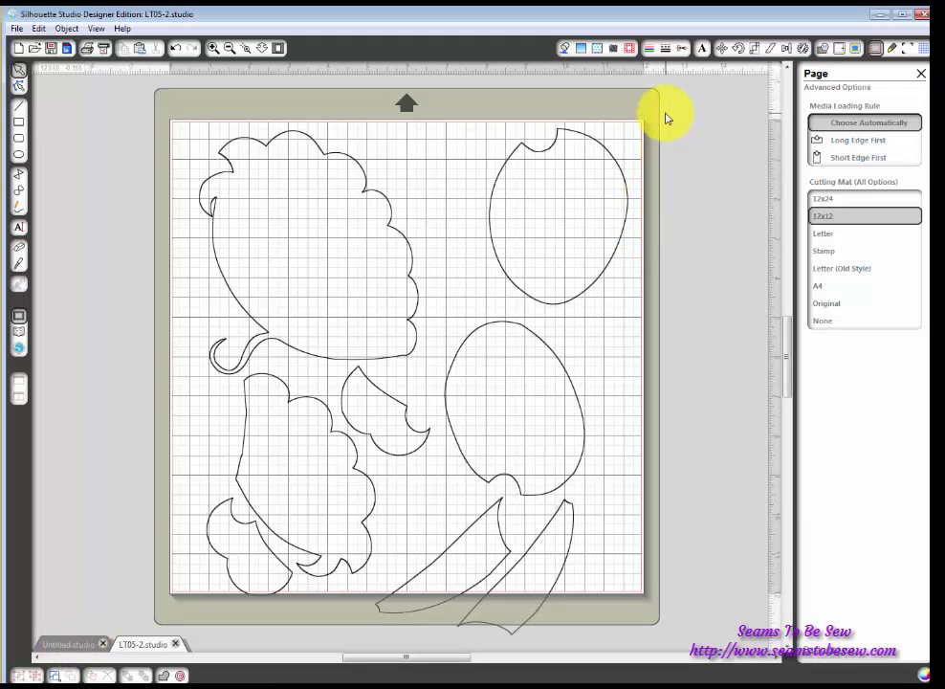
- Cut the two oval pieces and two curved strips from LT05-2 and paste them in front in the blank Untitled document
{"action": "left_click_drag", "start_coordinate": [641, 122], "coordinate": [490, 553]}
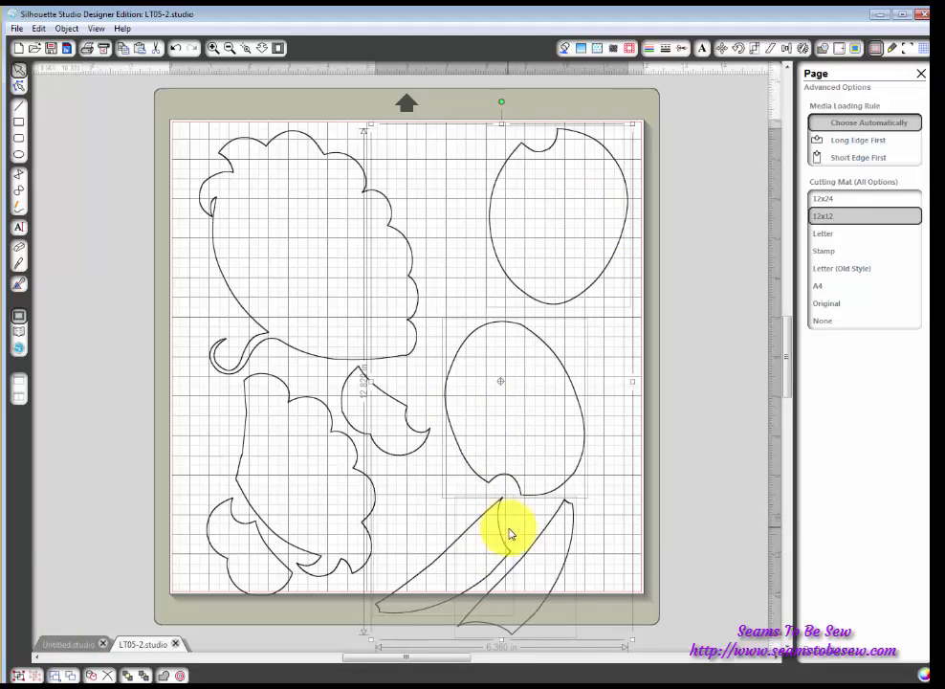
{"action": "right_click", "coordinate": [526, 498]}
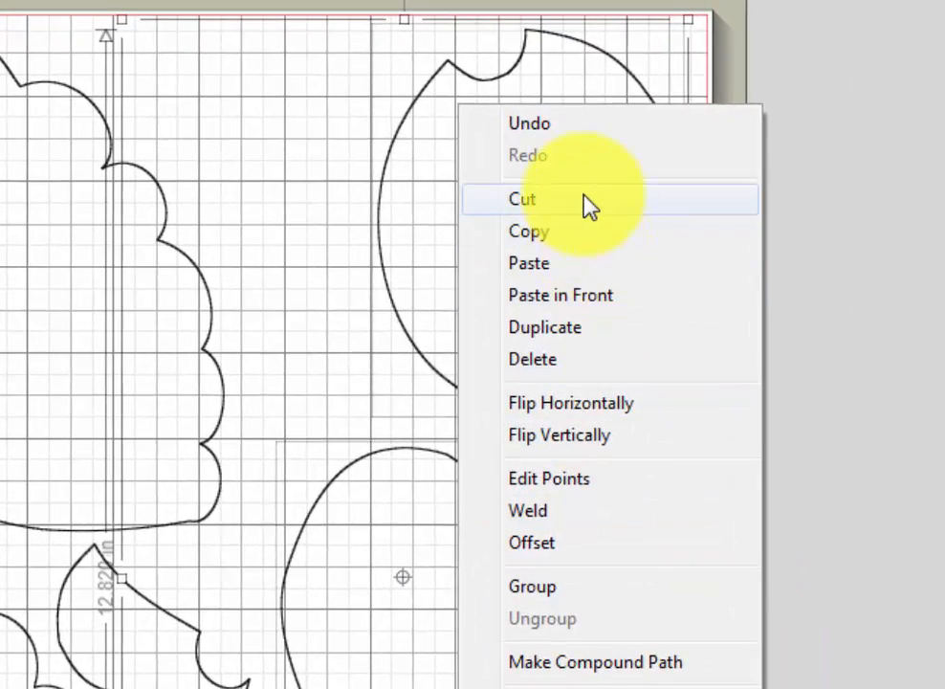
{"action": "left_click", "coordinate": [522, 199]}
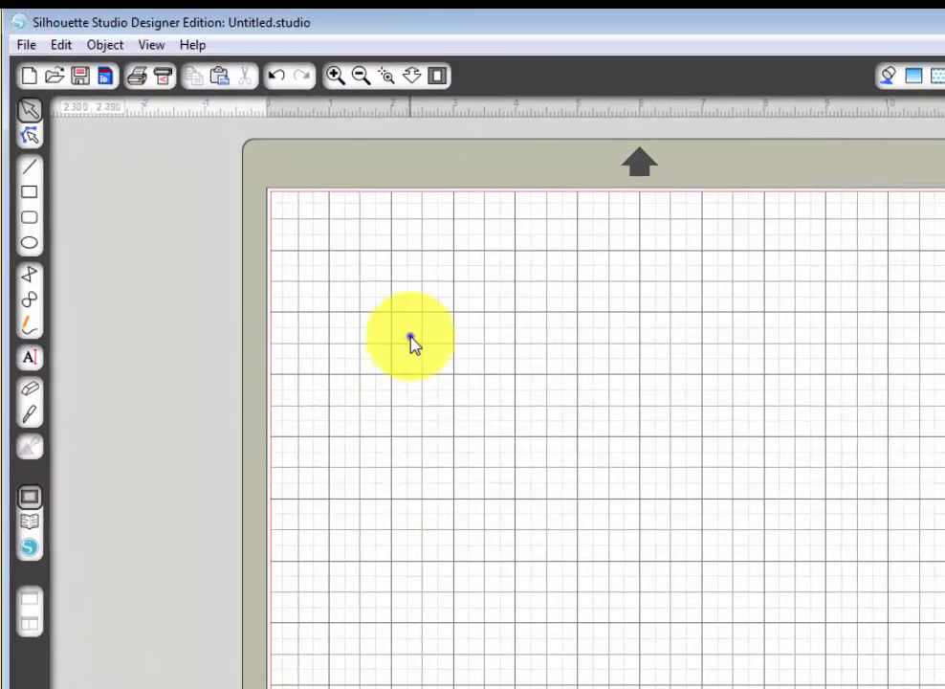
{"action": "right_click", "coordinate": [281, 227]}
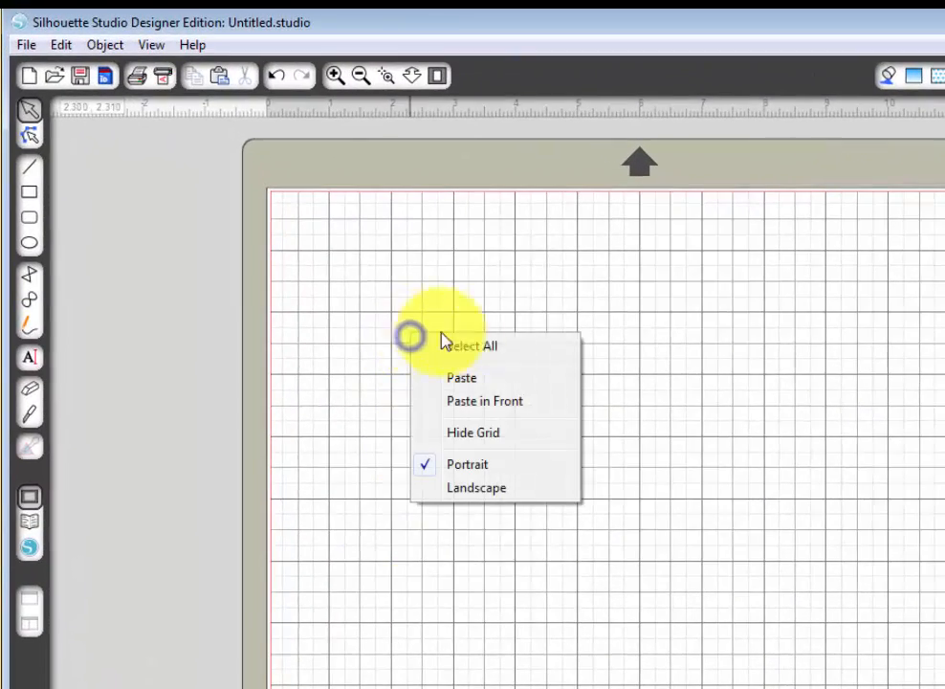
{"action": "left_click", "coordinate": [501, 401]}
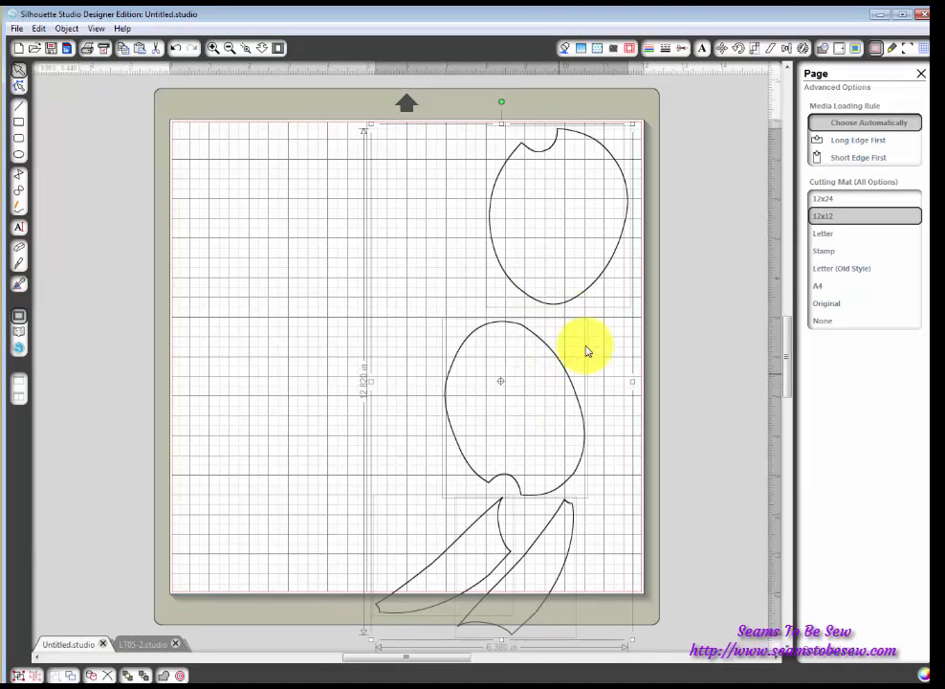
{"action": "left_click", "coordinate": [721, 508]}
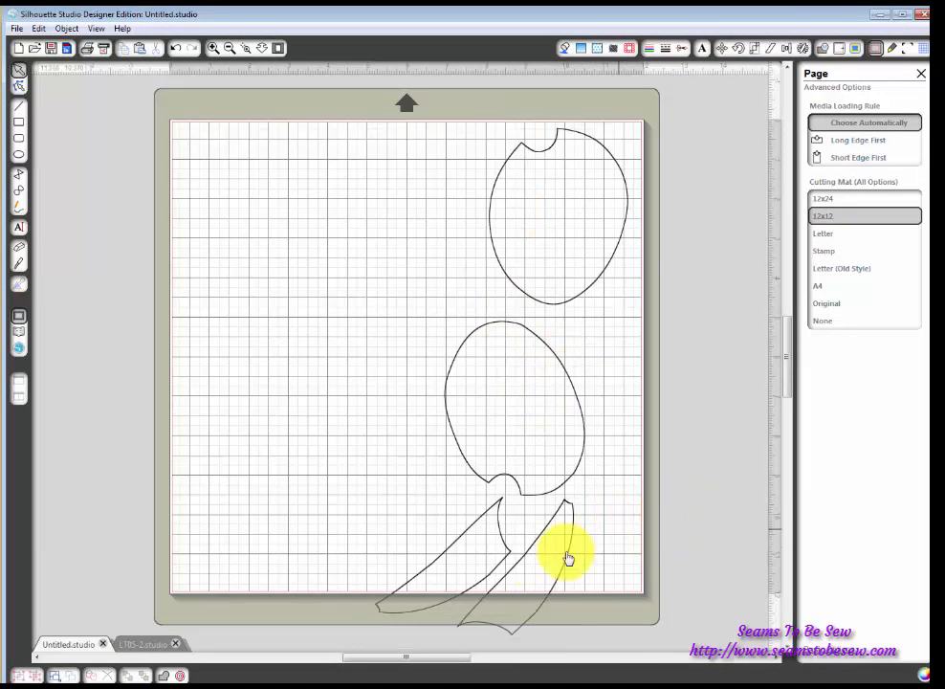
- Move the two curved strips from the page's lower edge to its empty upper-left area, one below the other
{"action": "left_click", "coordinate": [445, 558]}
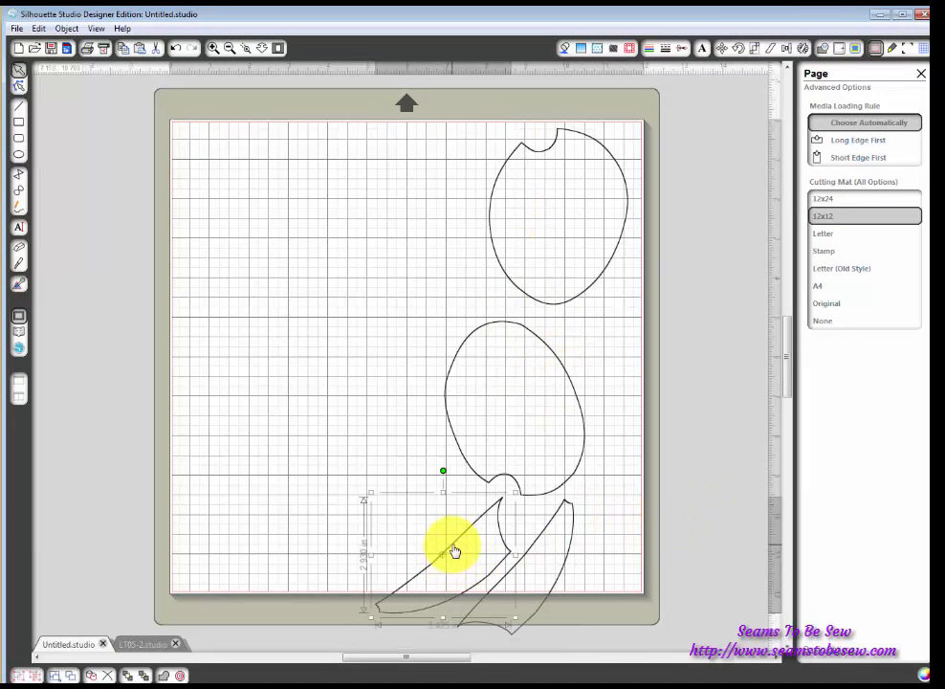
{"action": "left_click_drag", "start_coordinate": [454, 551], "coordinate": [283, 188]}
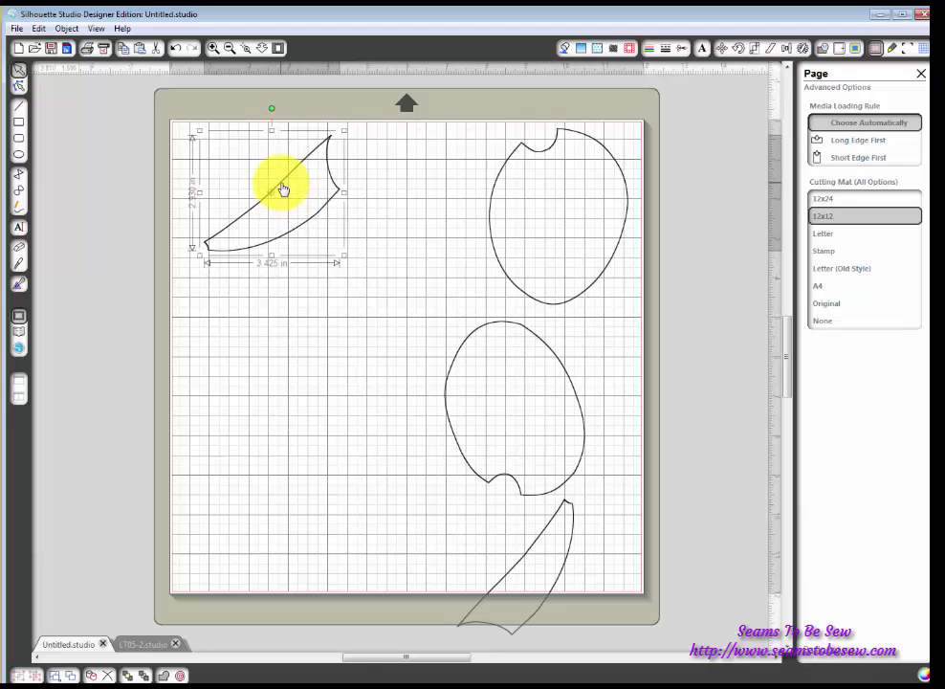
{"action": "left_click", "coordinate": [521, 561]}
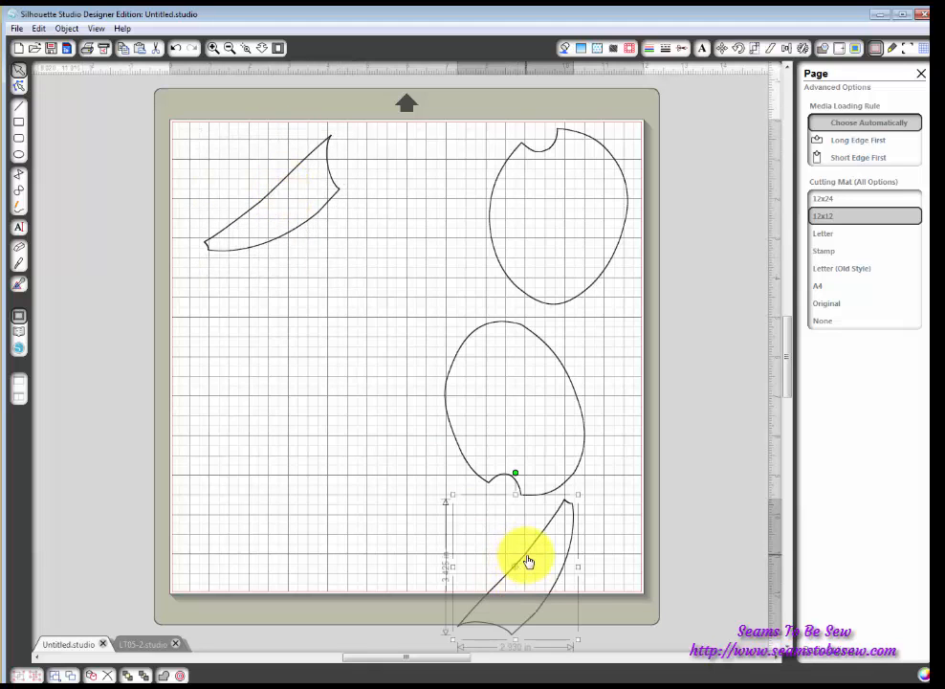
{"action": "left_click_drag", "start_coordinate": [529, 557], "coordinate": [284, 287]}
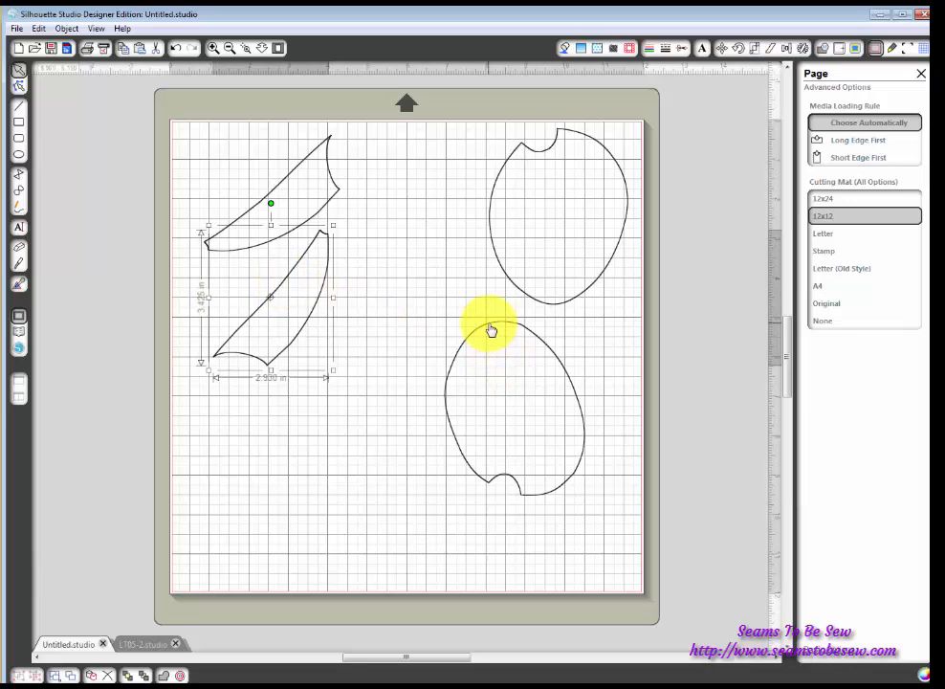
- Space out the two oval pieces and lower the second curved strip so all four pieces sit apart inside the cut border
{"action": "left_click_drag", "start_coordinate": [489, 330], "coordinate": [455, 369]}
{"action": "left_click_drag", "start_coordinate": [310, 324], "coordinate": [296, 372]}
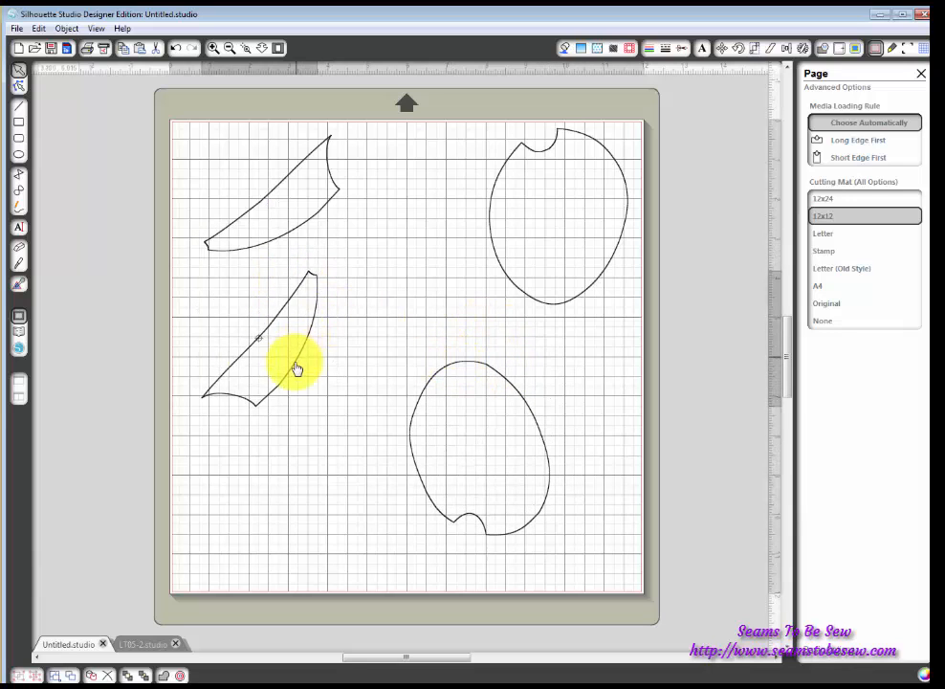
{"action": "left_click_drag", "start_coordinate": [517, 286], "coordinate": [485, 306]}
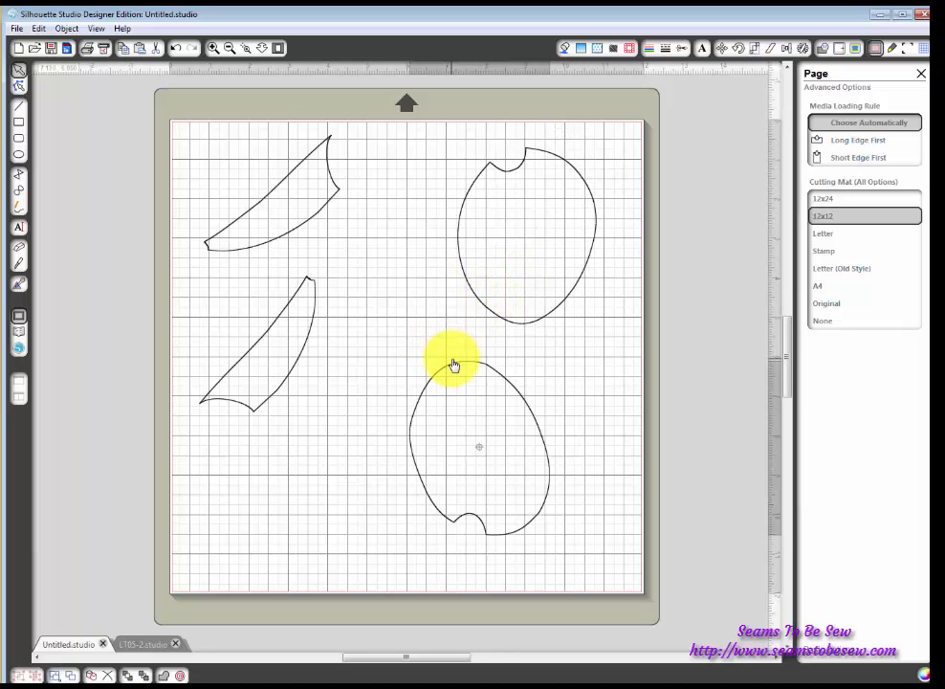
{"action": "left_click_drag", "start_coordinate": [453, 364], "coordinate": [430, 382]}
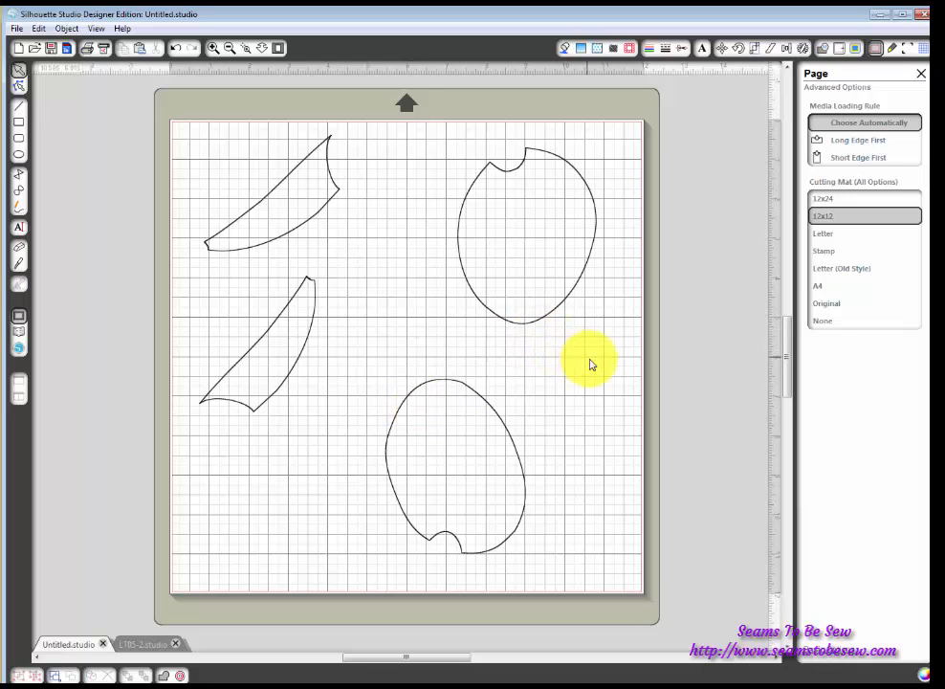
- In the LT05-2 document, spread the three smaller scalloped pieces over the free page area, away from the large piece and the borders
{"action": "left_click", "coordinate": [146, 644]}
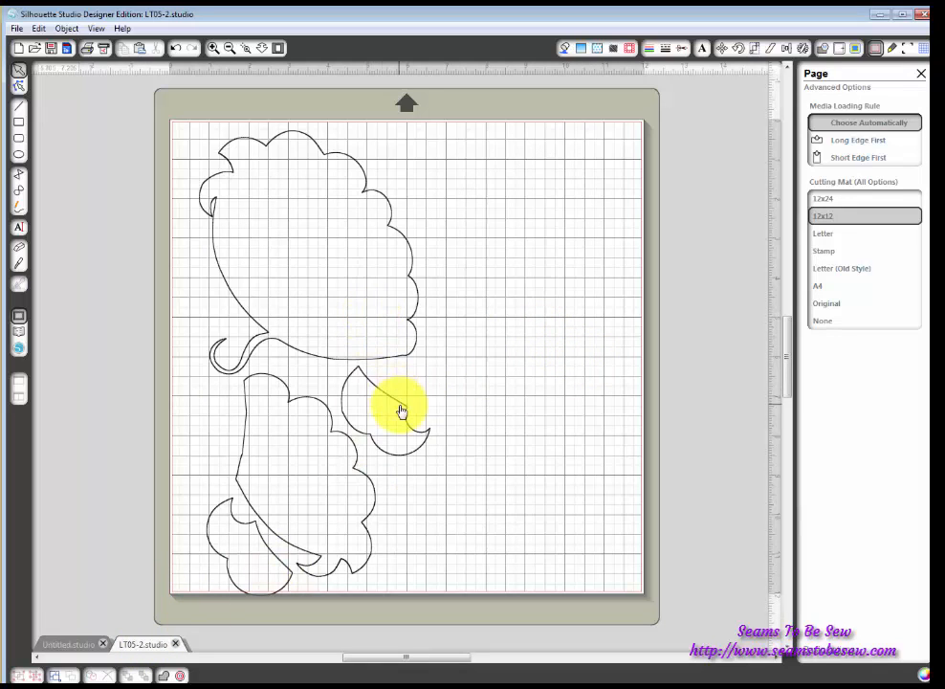
{"action": "left_click_drag", "start_coordinate": [402, 412], "coordinate": [586, 180]}
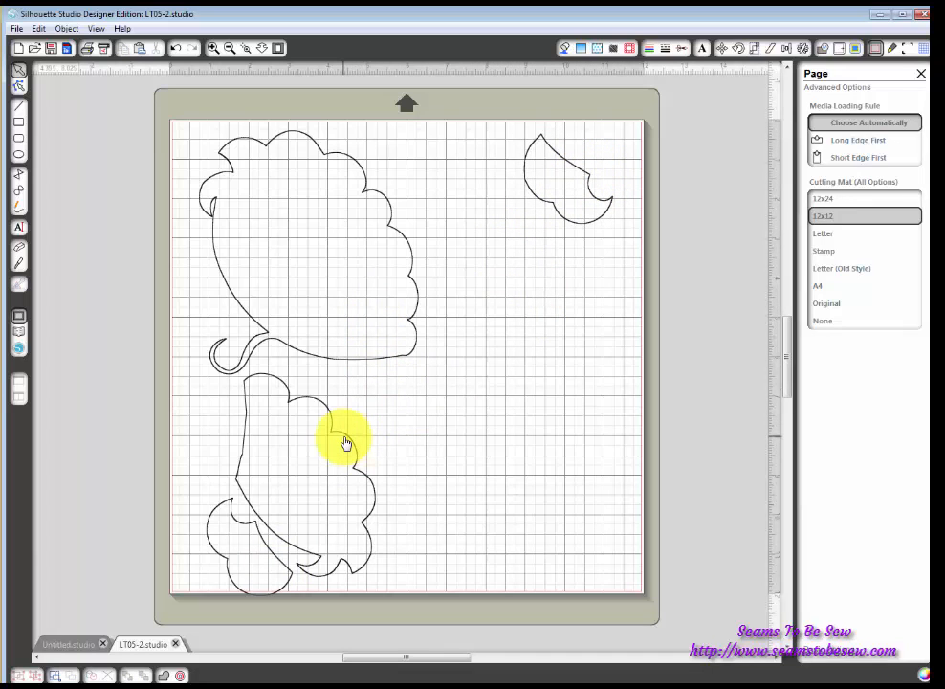
{"action": "left_click_drag", "start_coordinate": [345, 442], "coordinate": [557, 383]}
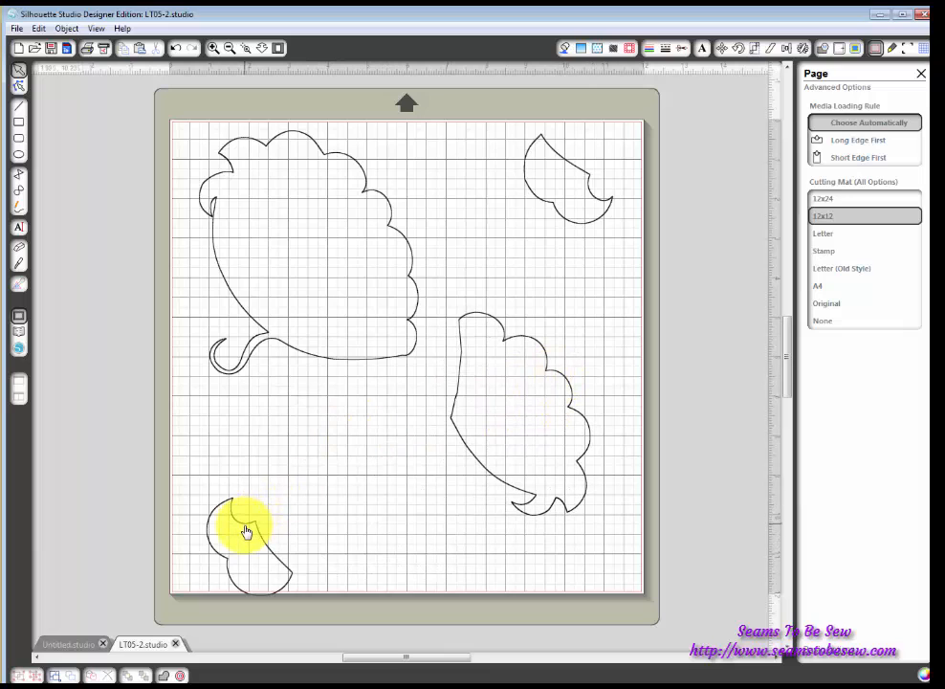
{"action": "left_click_drag", "start_coordinate": [249, 521], "coordinate": [338, 402]}
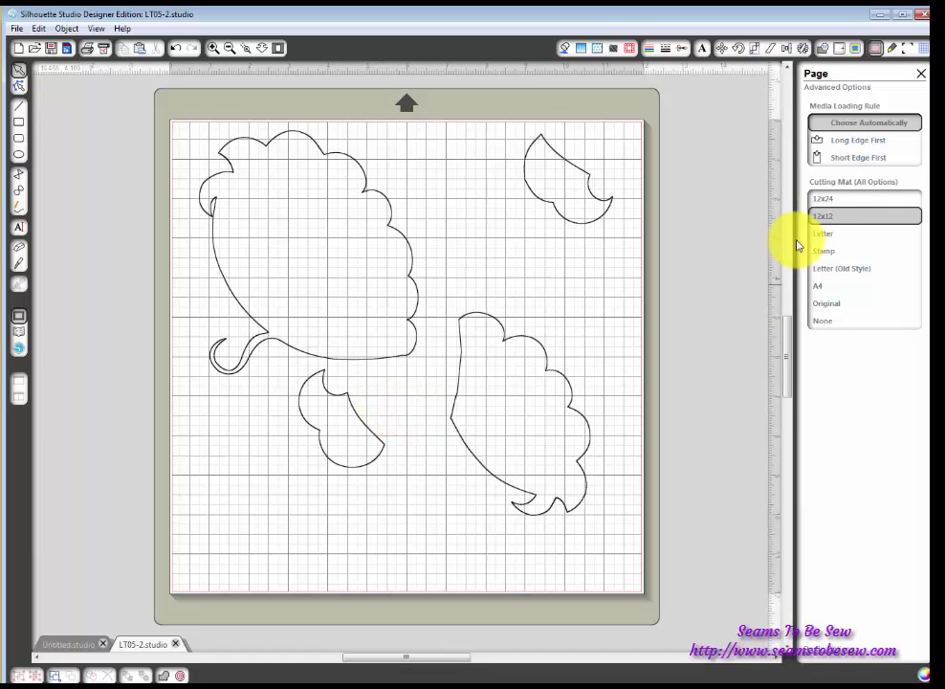
- Select all four scalloped pieces and apply a 0.250 in outward offset with Corner edges
{"action": "left_click", "coordinate": [842, 52]}
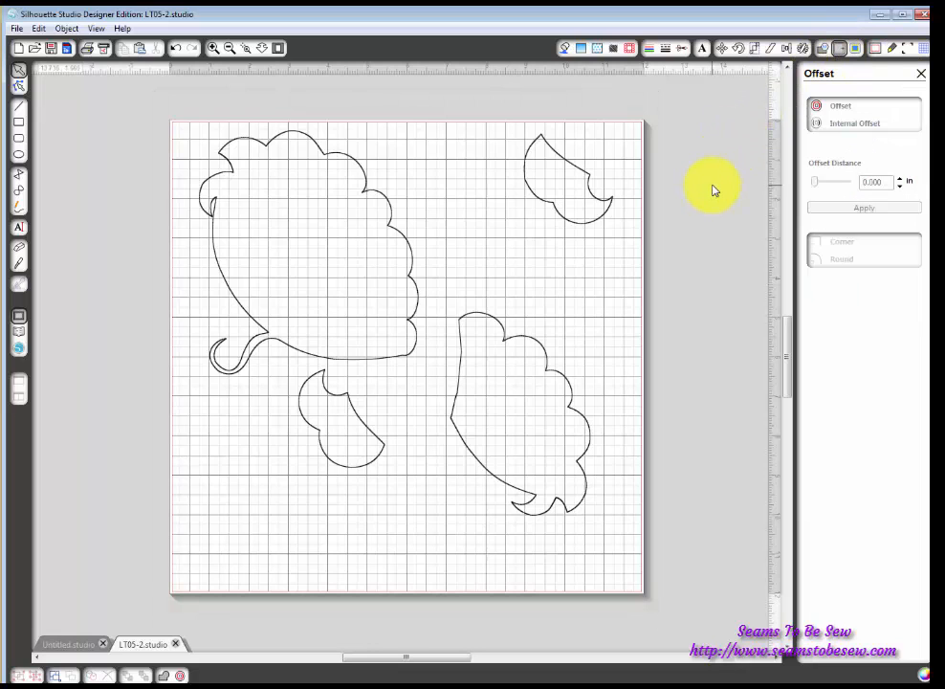
{"action": "left_click_drag", "start_coordinate": [151, 101], "coordinate": [617, 537]}
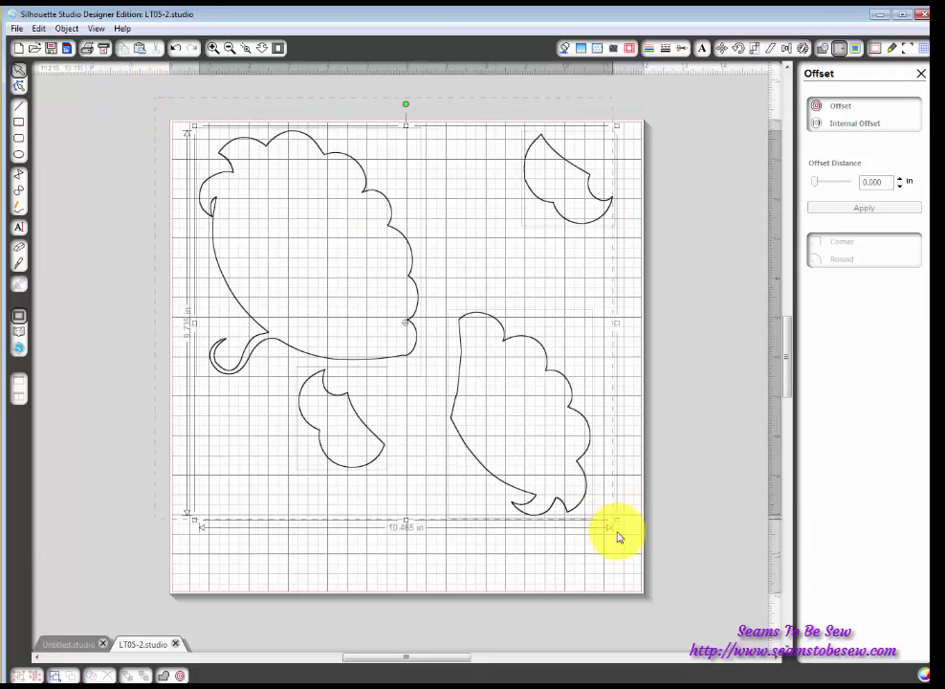
{"action": "left_click", "coordinate": [840, 112]}
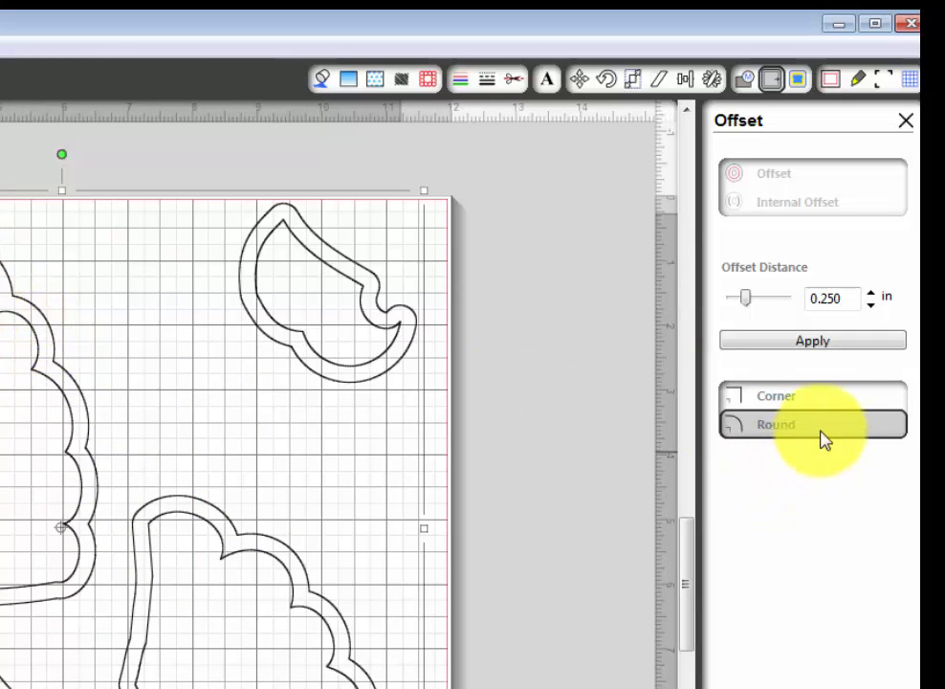
{"action": "left_click", "coordinate": [775, 397]}
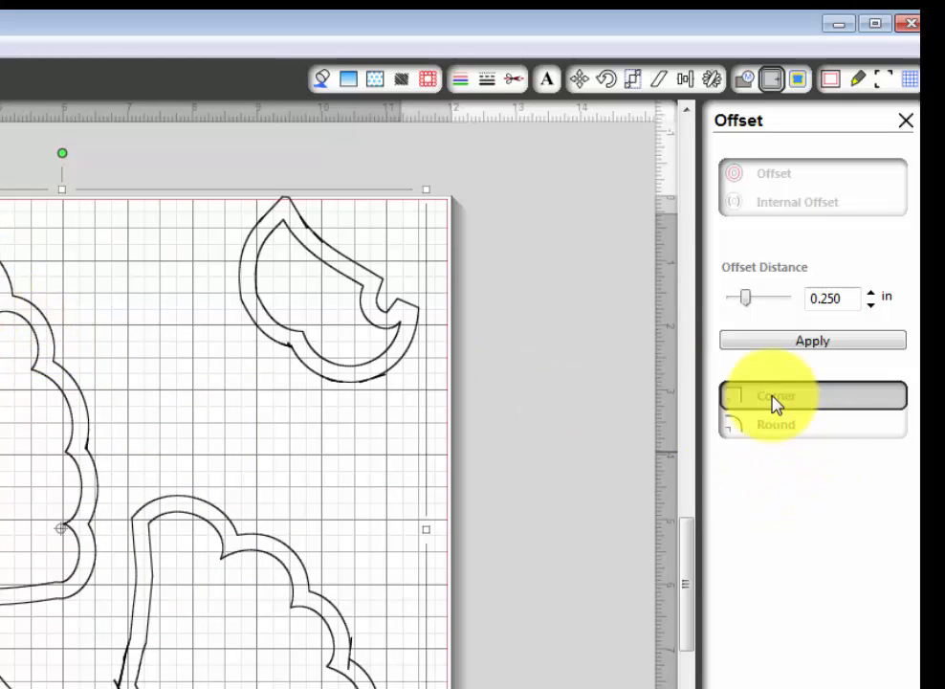
{"action": "left_click", "coordinate": [829, 344]}
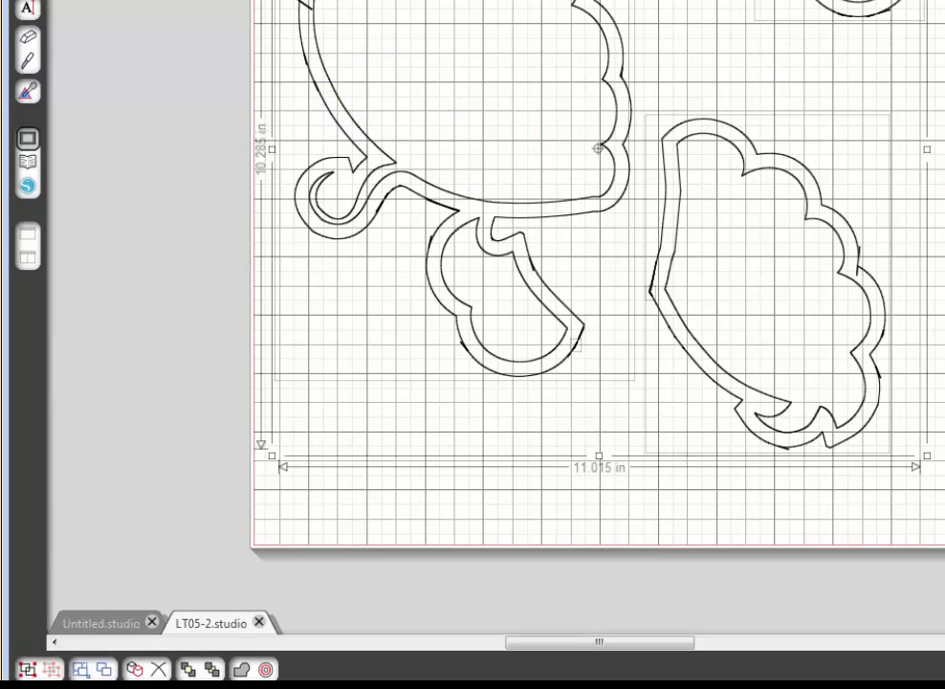
- Undo the applied corner offset around the four scalloped pieces
{"action": "left_click", "coordinate": [57, 34]}
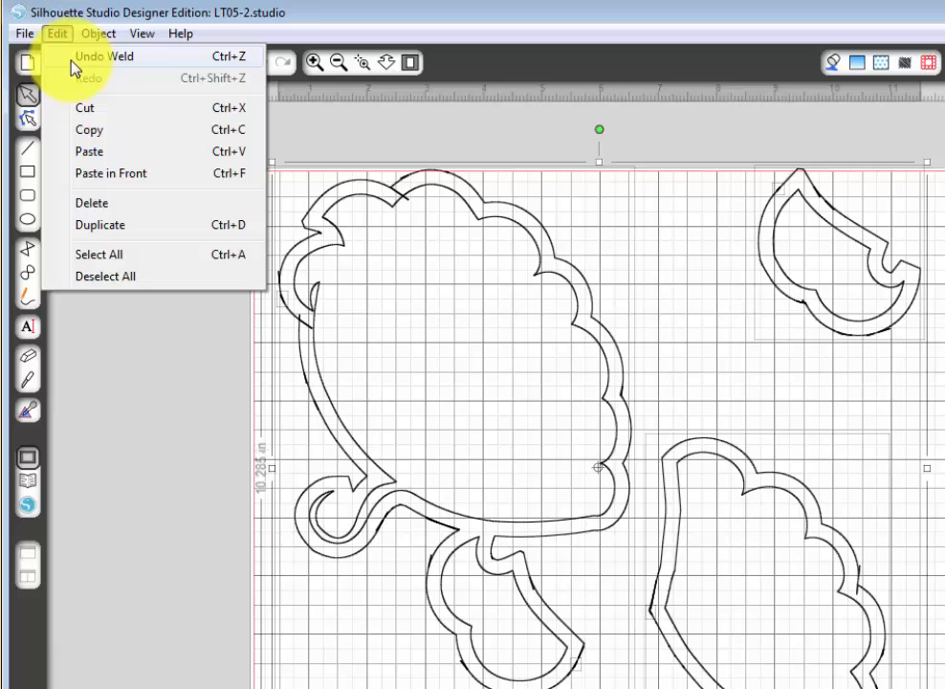
{"action": "left_click", "coordinate": [67, 36]}
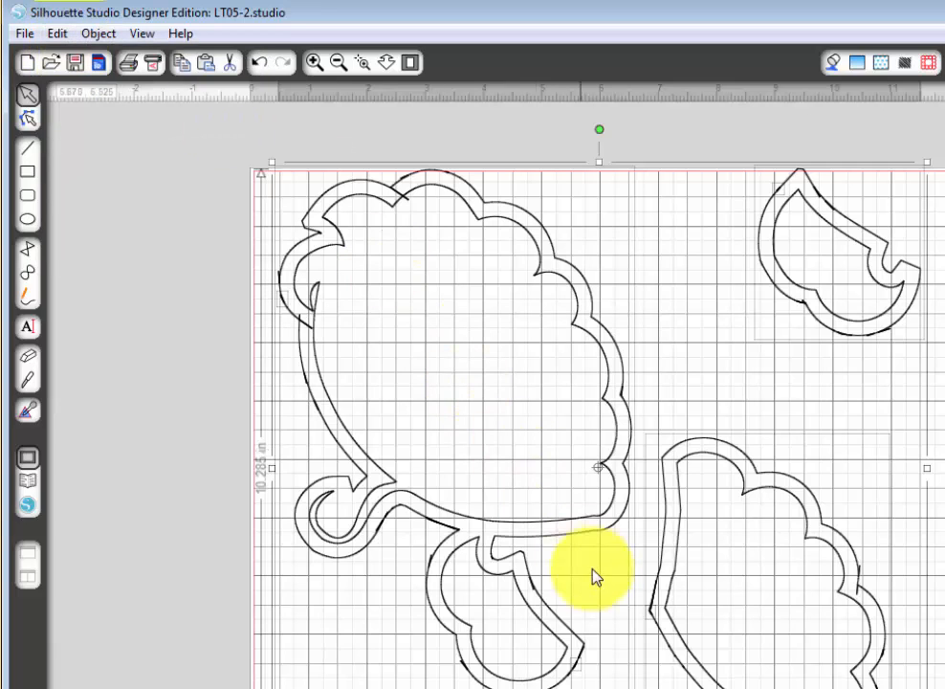
{"action": "key", "text": "ctrl+z"}
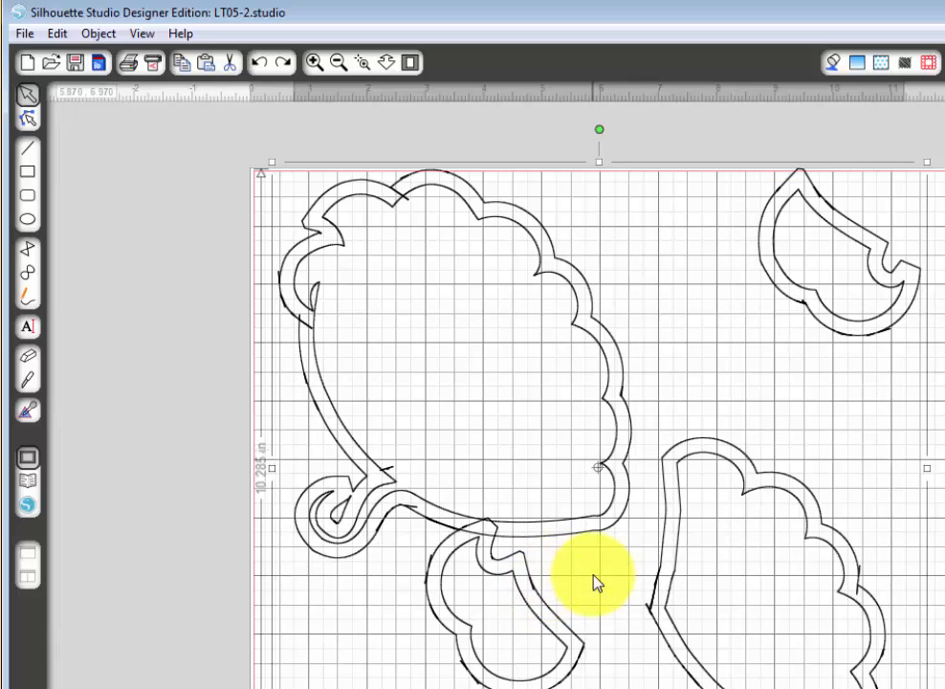
{"action": "key", "text": "ctrl+y"}
{"action": "key", "text": "ctrl+z"}
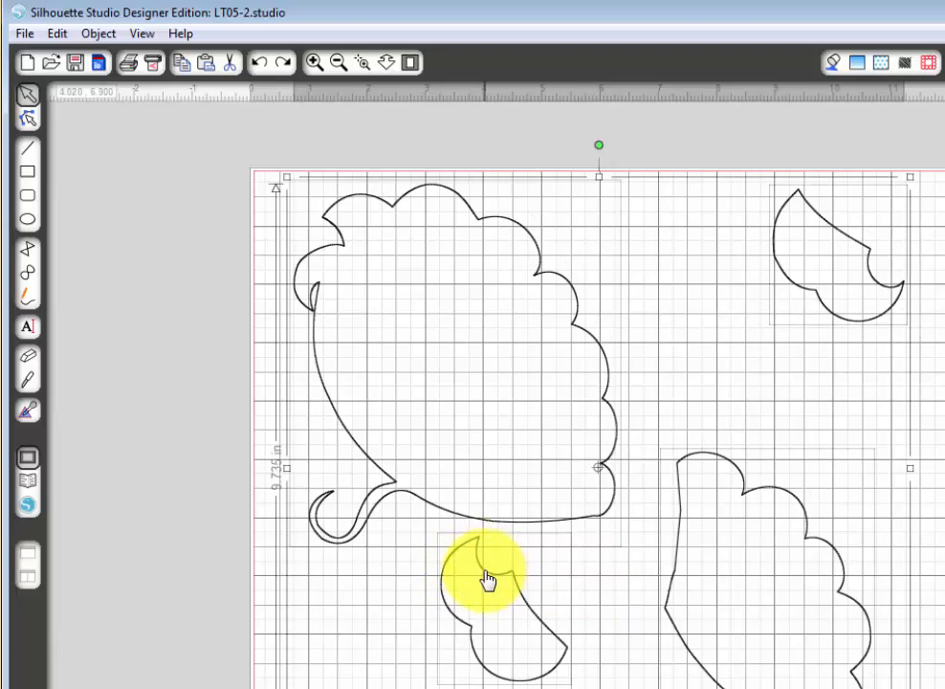
- Shift all four pieces slightly down the page, and move the small lower piece further away from the large one
{"action": "left_click_drag", "start_coordinate": [486, 578], "coordinate": [487, 610]}
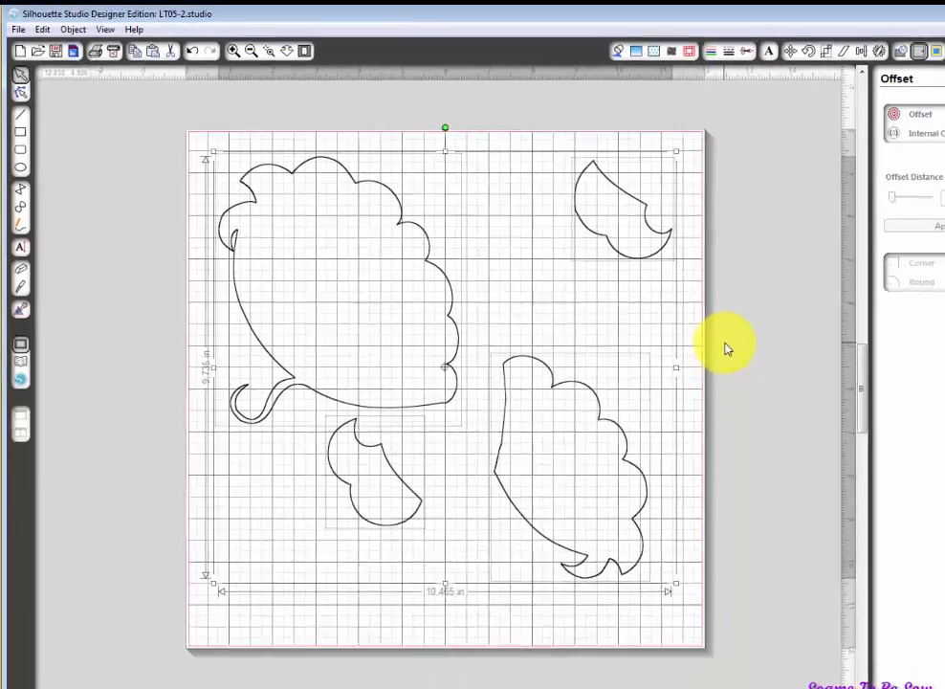
{"action": "left_click", "coordinate": [380, 448]}
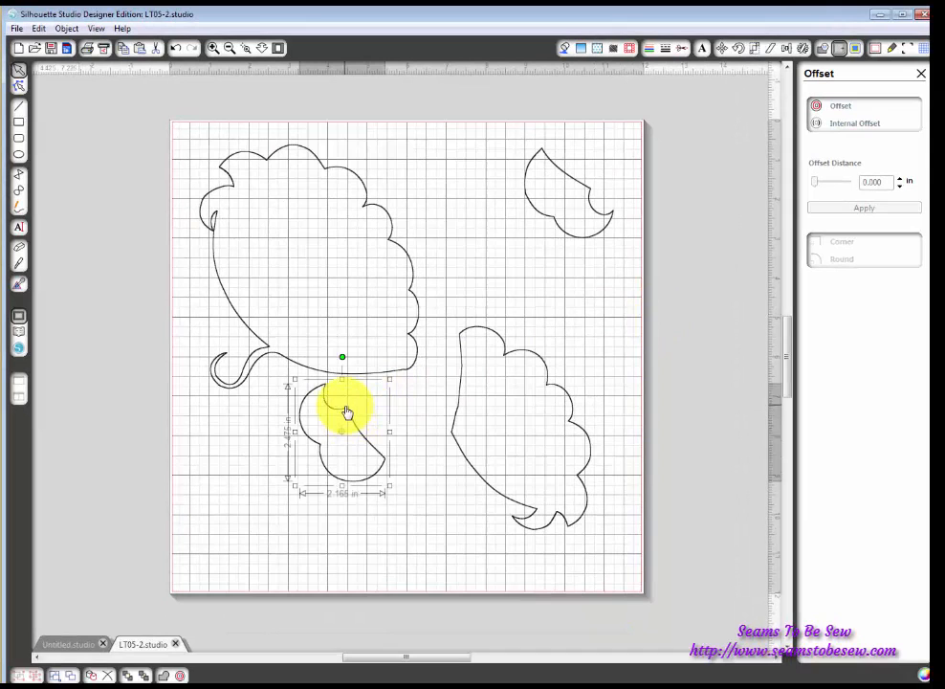
{"action": "left_click_drag", "start_coordinate": [347, 412], "coordinate": [341, 435]}
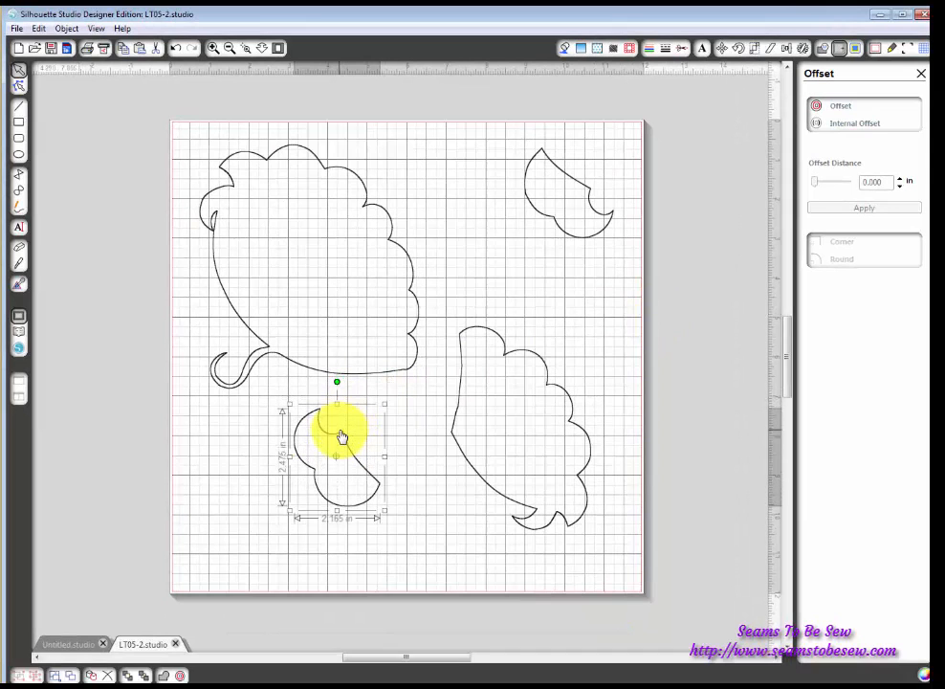
{"action": "left_click", "coordinate": [662, 326]}
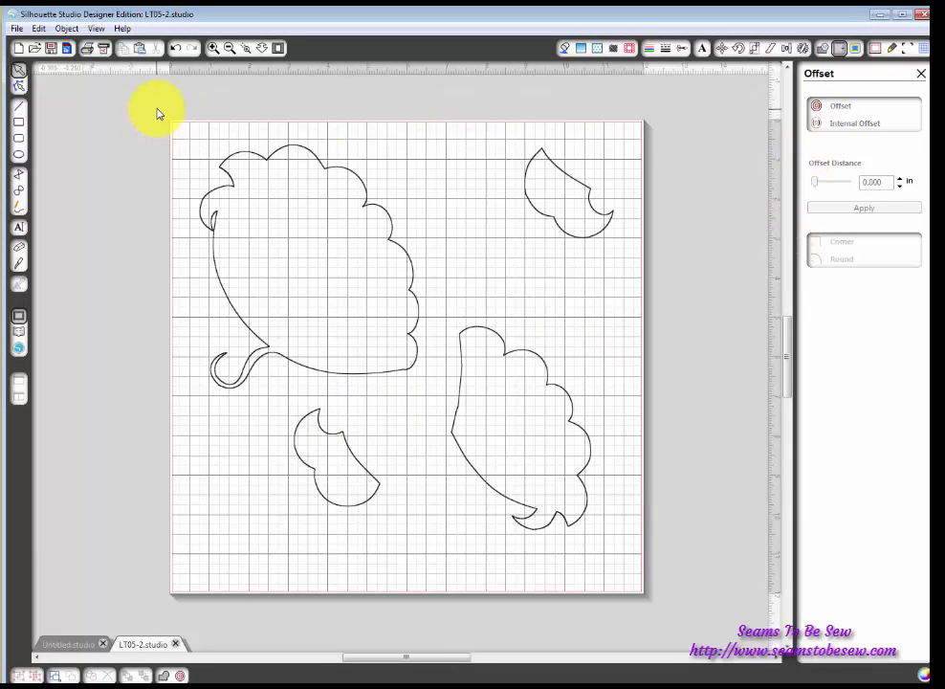
- Offset all four repositioned pieces outward by 0.250 in with Corner edges
{"action": "left_click_drag", "start_coordinate": [159, 113], "coordinate": [558, 490]}
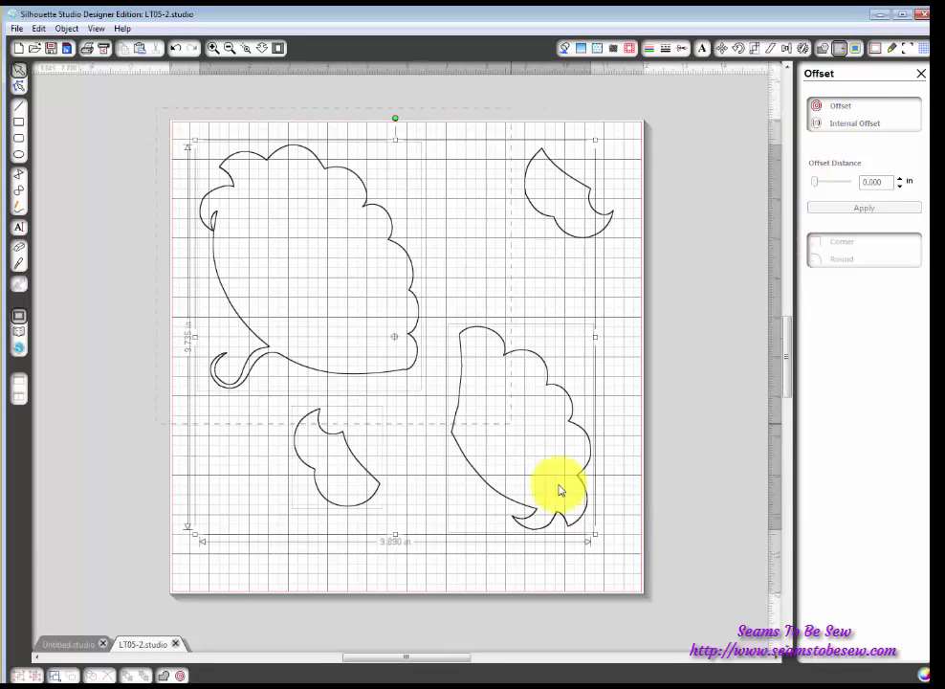
{"action": "left_click", "coordinate": [837, 114]}
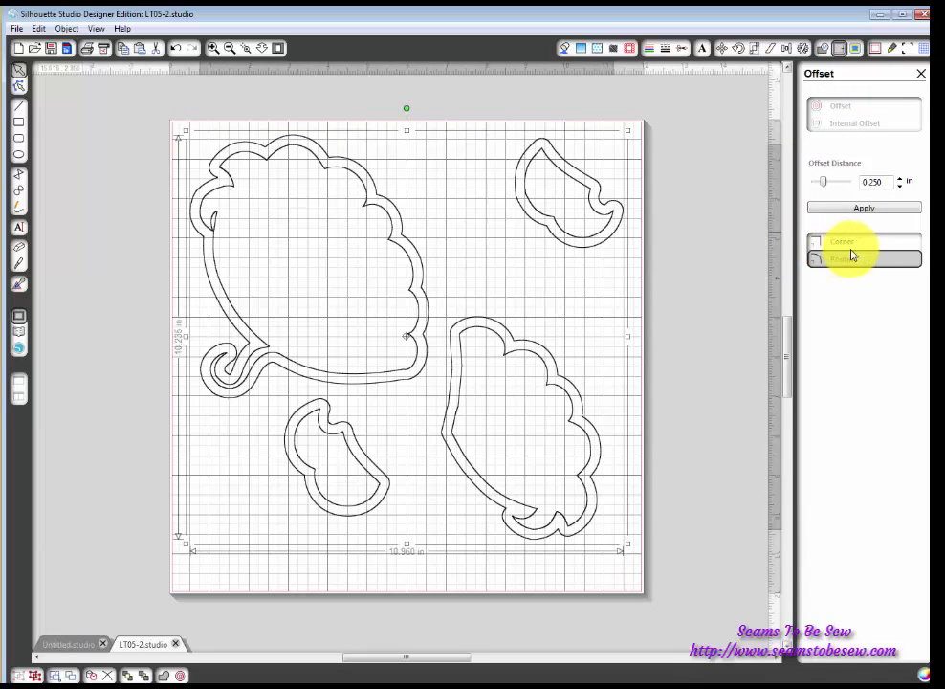
{"action": "left_click", "coordinate": [844, 246]}
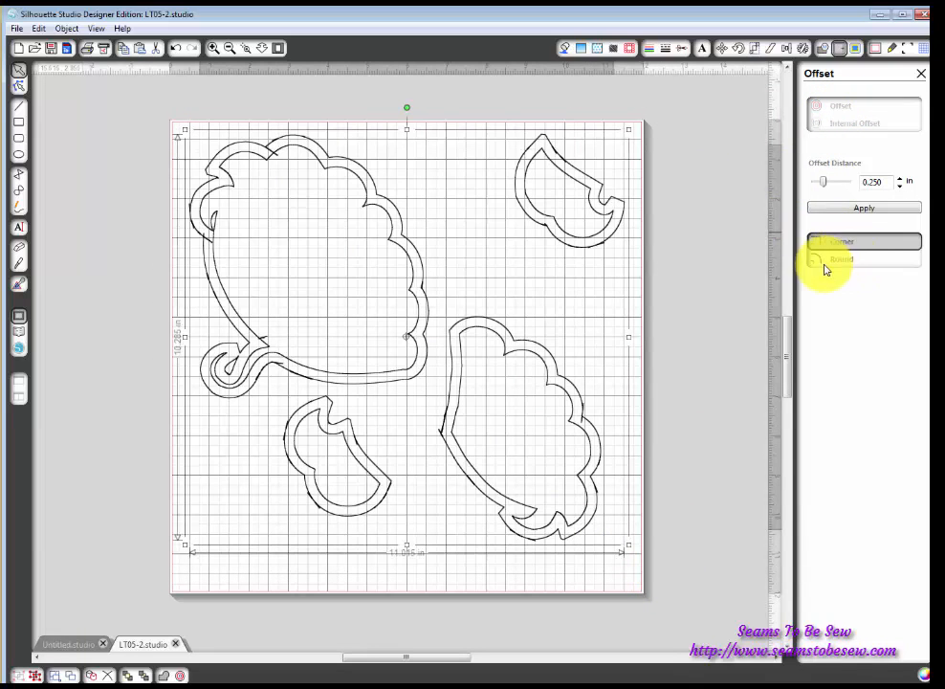
{"action": "left_click", "coordinate": [847, 210]}
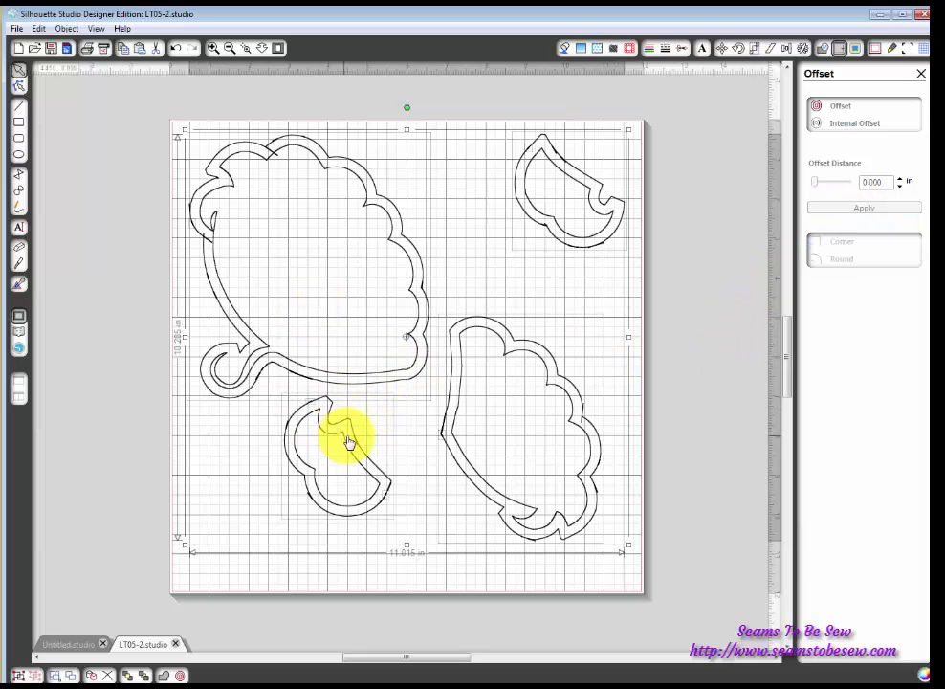
{"action": "left_click", "coordinate": [700, 317]}
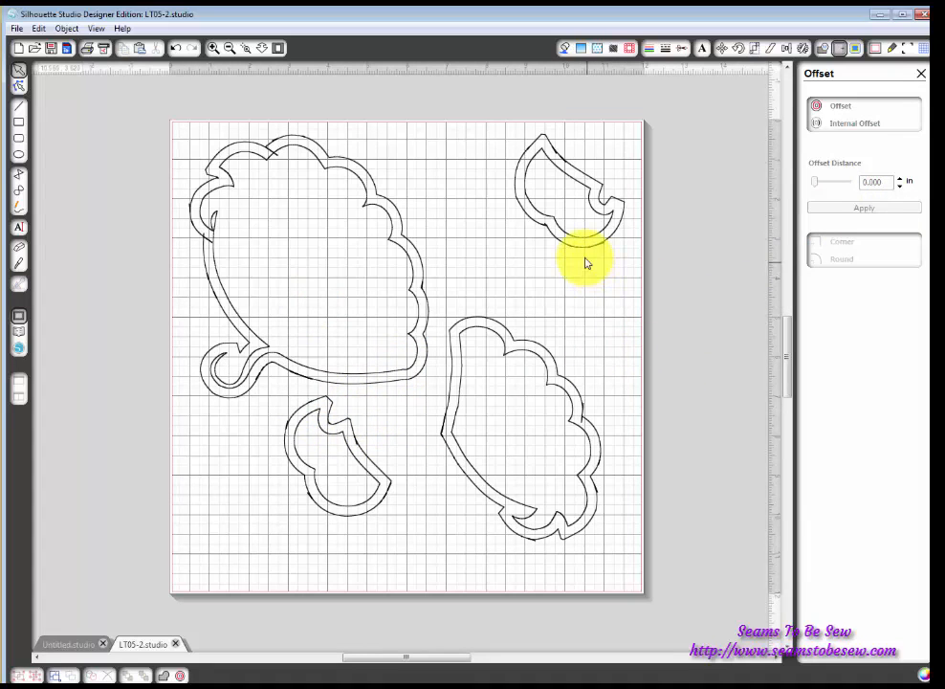
- Move the four original inner outlines out of their offset shapes to the grey area beyond the page's right edge
{"action": "left_click", "coordinate": [548, 169]}
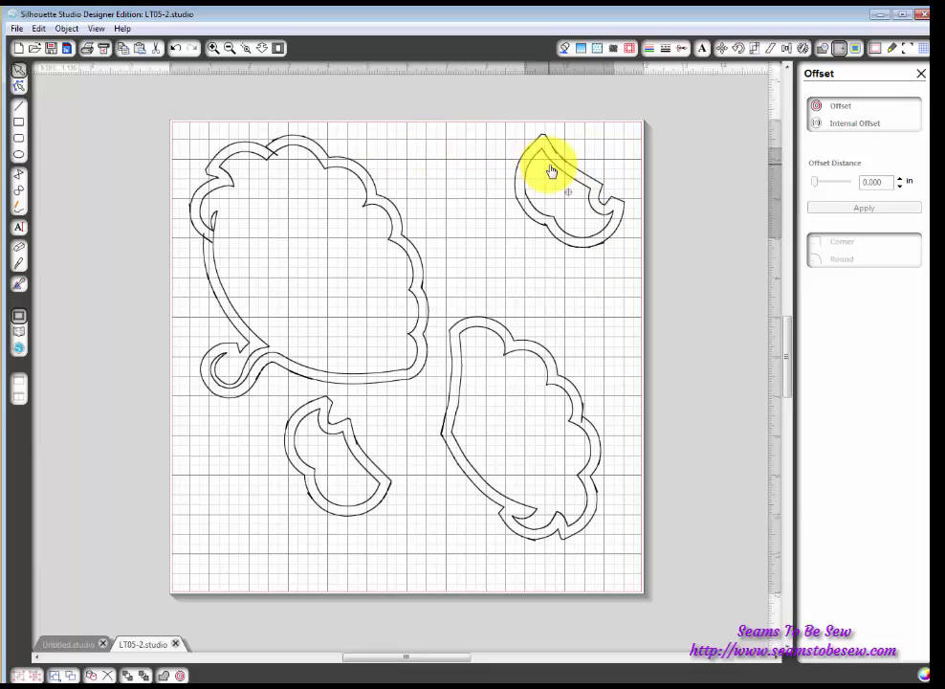
{"action": "mouse_move", "coordinate": [552, 173]}
{"action": "left_mouse_down"}
{"action": "mouse_move", "coordinate": [553, 221]}
{"action": "mouse_move", "coordinate": [651, 317]}
{"action": "mouse_move", "coordinate": [672, 268]}
{"action": "mouse_move", "coordinate": [685, 172]}
{"action": "left_mouse_up"}
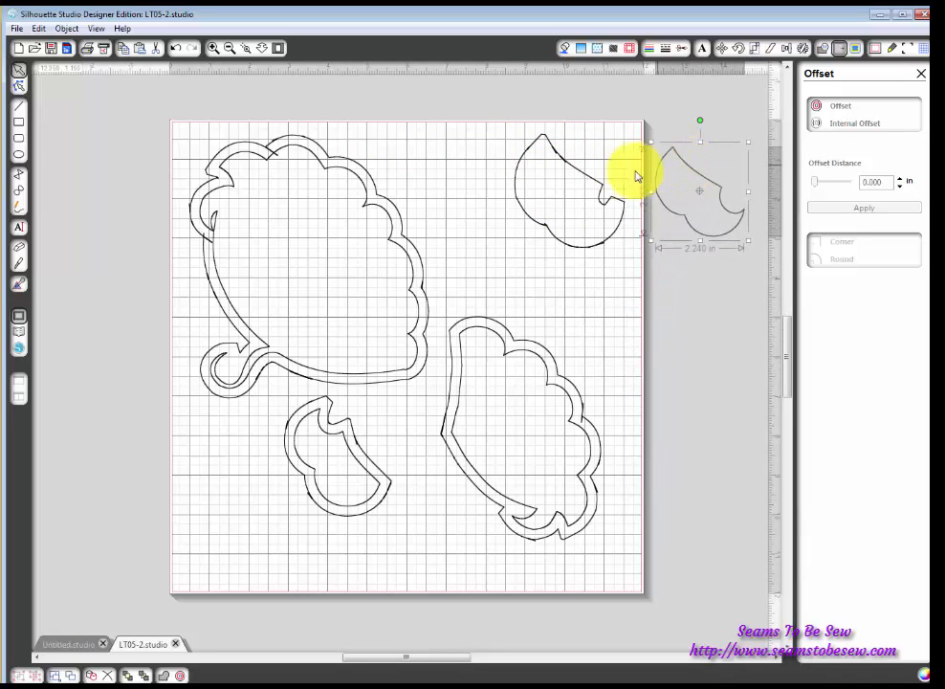
{"action": "left_click", "coordinate": [473, 335]}
{"action": "left_click_drag", "start_coordinate": [473, 337], "coordinate": [677, 269]}
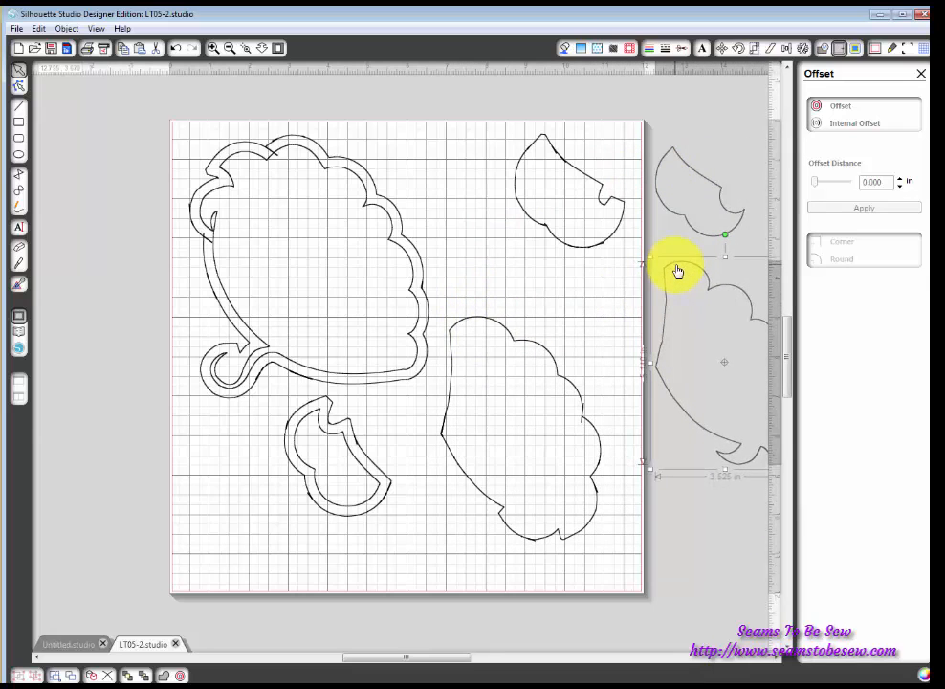
{"action": "left_click", "coordinate": [309, 425]}
{"action": "left_click_drag", "start_coordinate": [310, 424], "coordinate": [666, 469]}
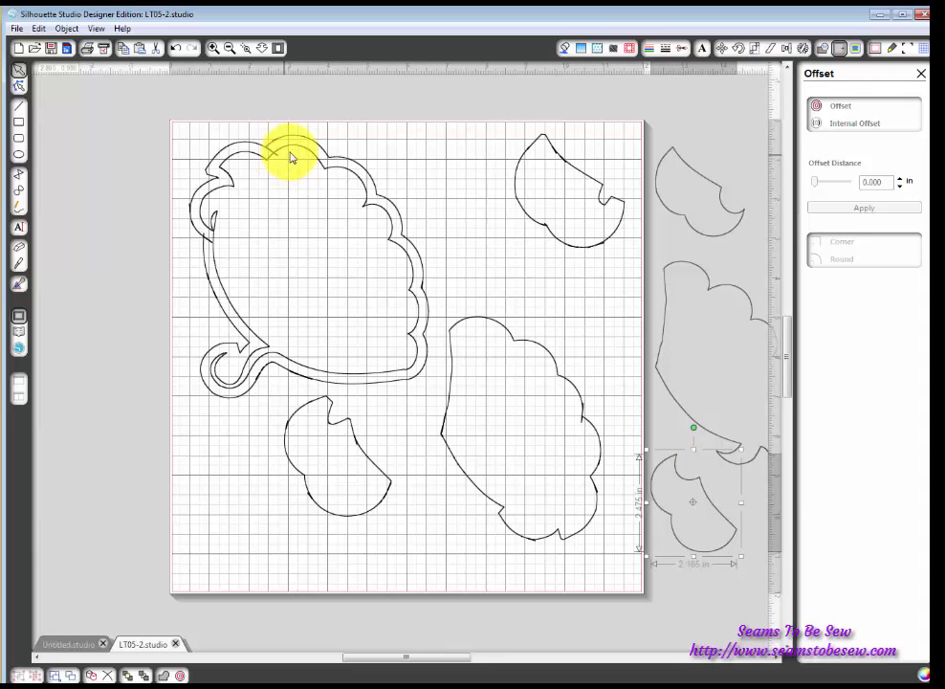
{"action": "left_click_drag", "start_coordinate": [293, 155], "coordinate": [665, 418]}
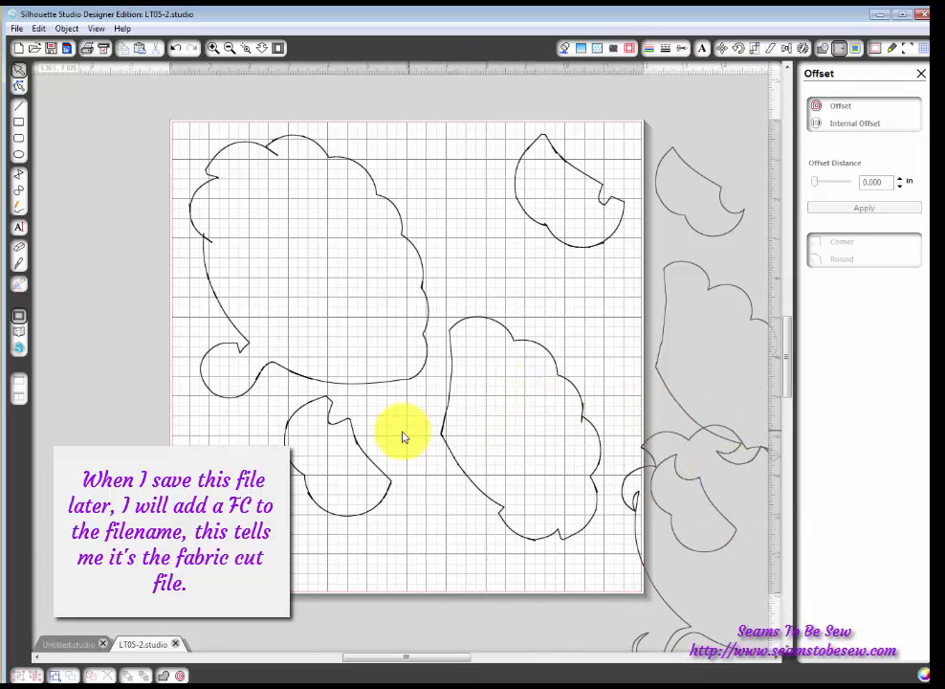
- Move the two small offset pieces to the page's lower edge, one in the lower-left corner and the other beside it
{"action": "left_click", "coordinate": [357, 438]}
{"action": "left_click_drag", "start_coordinate": [354, 440], "coordinate": [253, 503]}
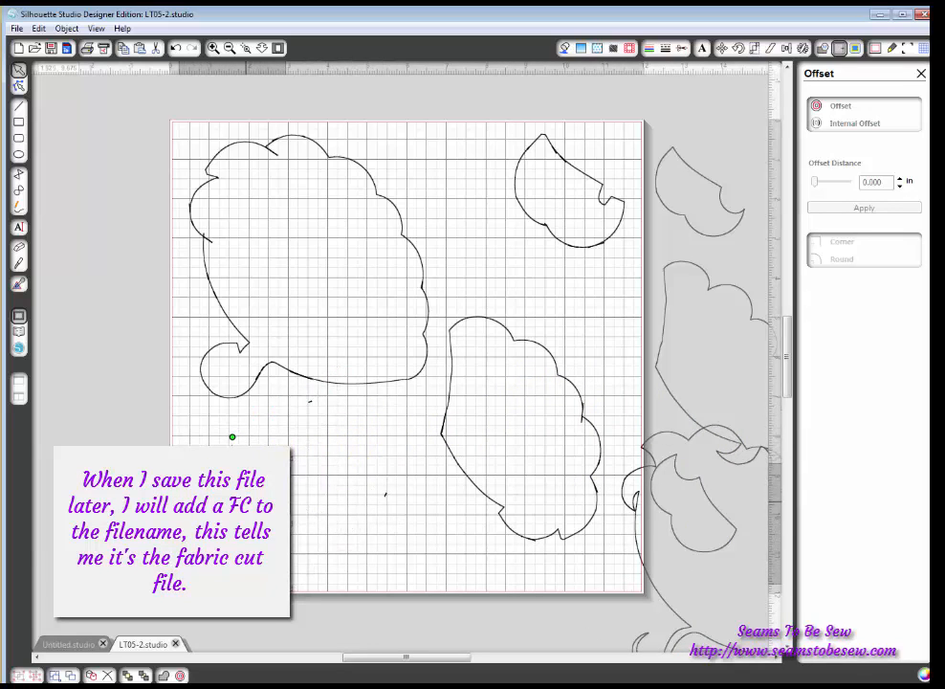
{"action": "left_click", "coordinate": [542, 236]}
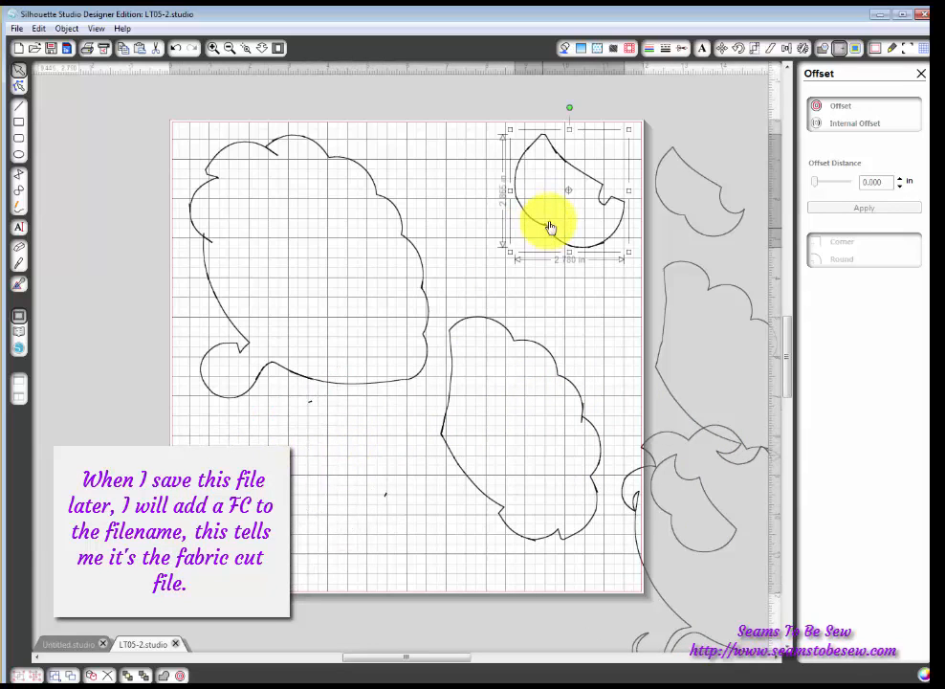
{"action": "left_click_drag", "start_coordinate": [578, 172], "coordinate": [345, 506]}
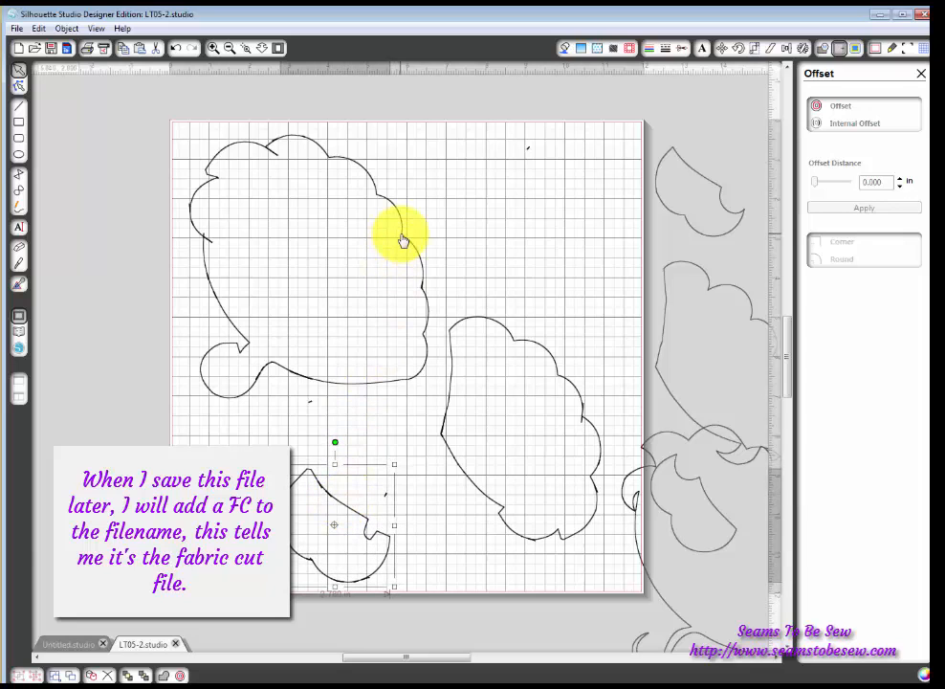
- Nudge the large offset piece toward the page's upper-left corner and move the medium one up beside it
{"action": "left_click_drag", "start_coordinate": [400, 239], "coordinate": [394, 237]}
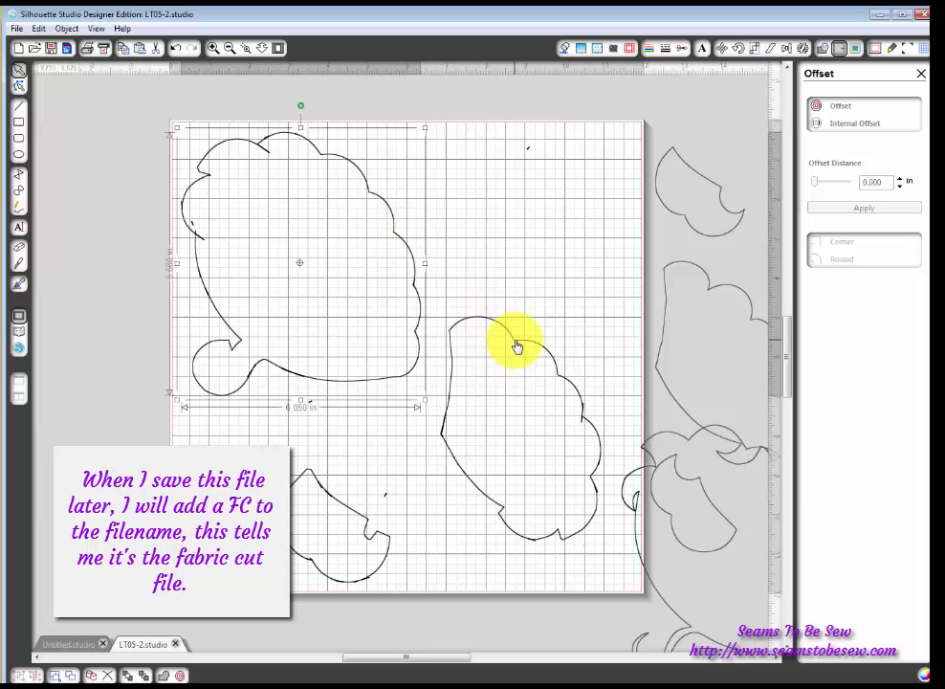
{"action": "left_click_drag", "start_coordinate": [513, 338], "coordinate": [496, 159]}
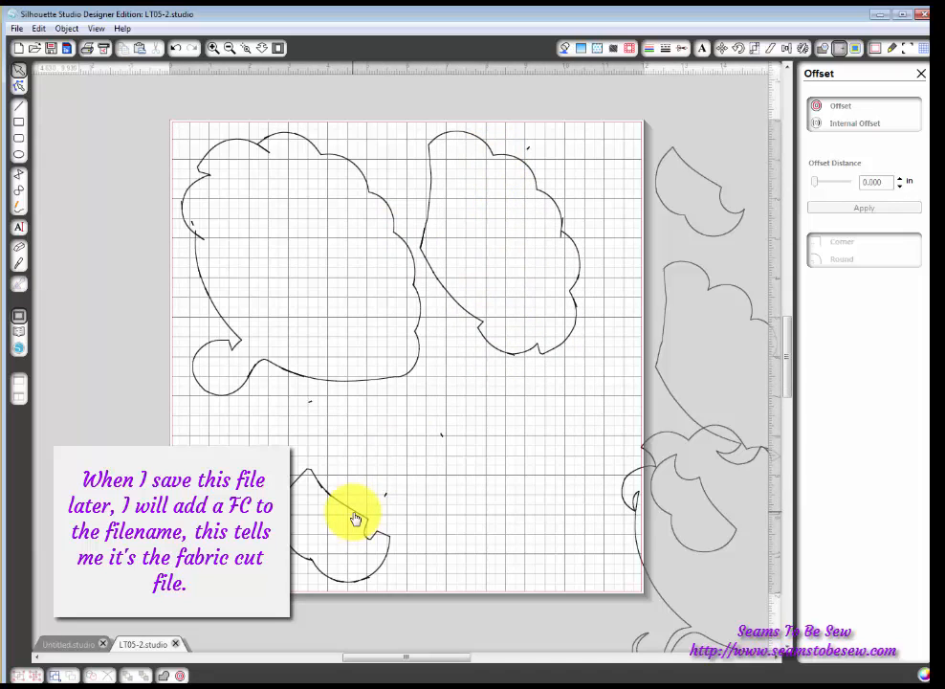
- Move the small offset piece nearer the page's center below the medium piece, and rotate it clockwise to nest closely against it
{"action": "left_click_drag", "start_coordinate": [354, 514], "coordinate": [489, 432]}
{"action": "left_click", "coordinate": [502, 406]}
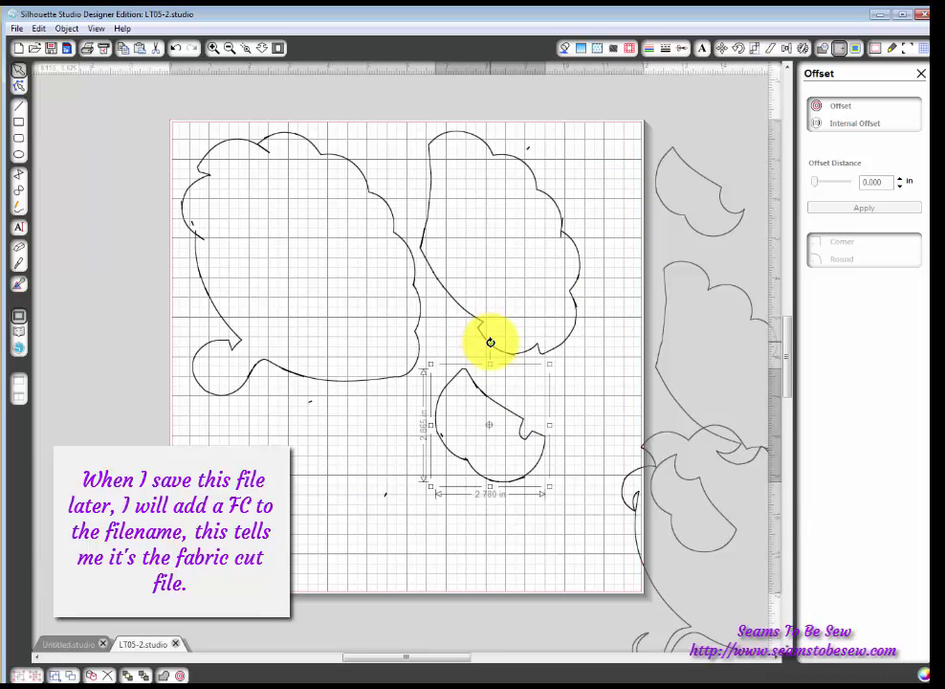
{"action": "left_click_drag", "start_coordinate": [489, 341], "coordinate": [461, 349]}
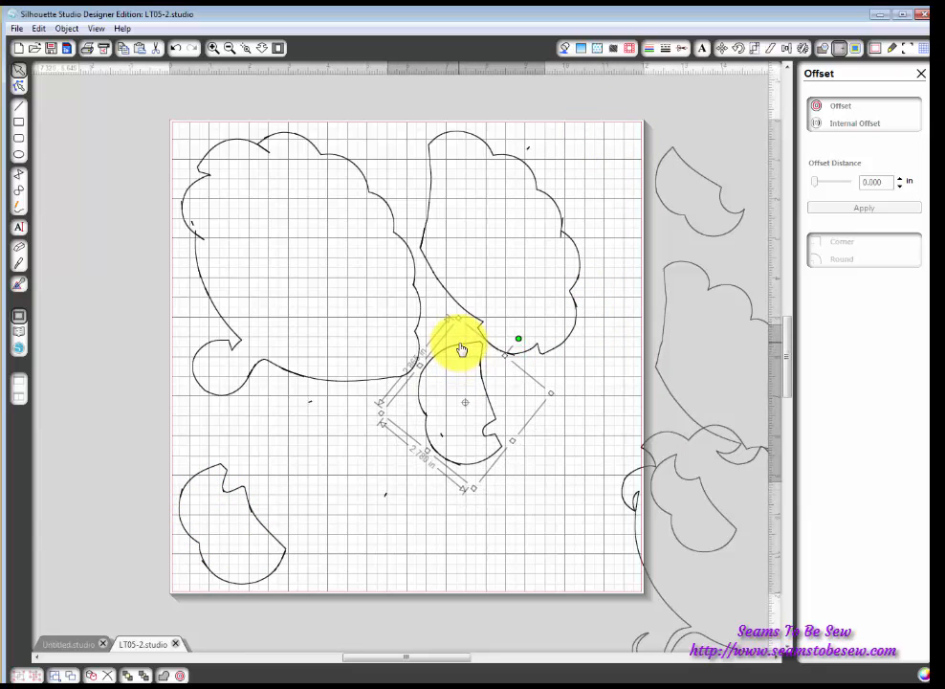
- Rotate the lower-left small offset piece counterclockwise so its notched edge faces up, and fit it directly beneath the large piece
{"action": "left_click", "coordinate": [266, 530]}
{"action": "left_click", "coordinate": [205, 439]}
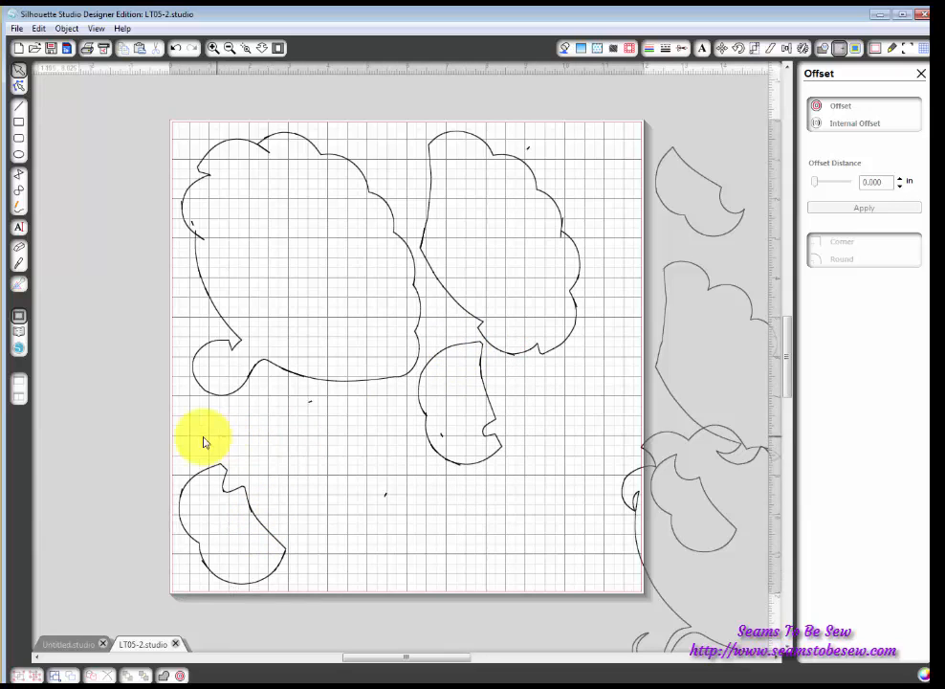
{"action": "left_click", "coordinate": [217, 471]}
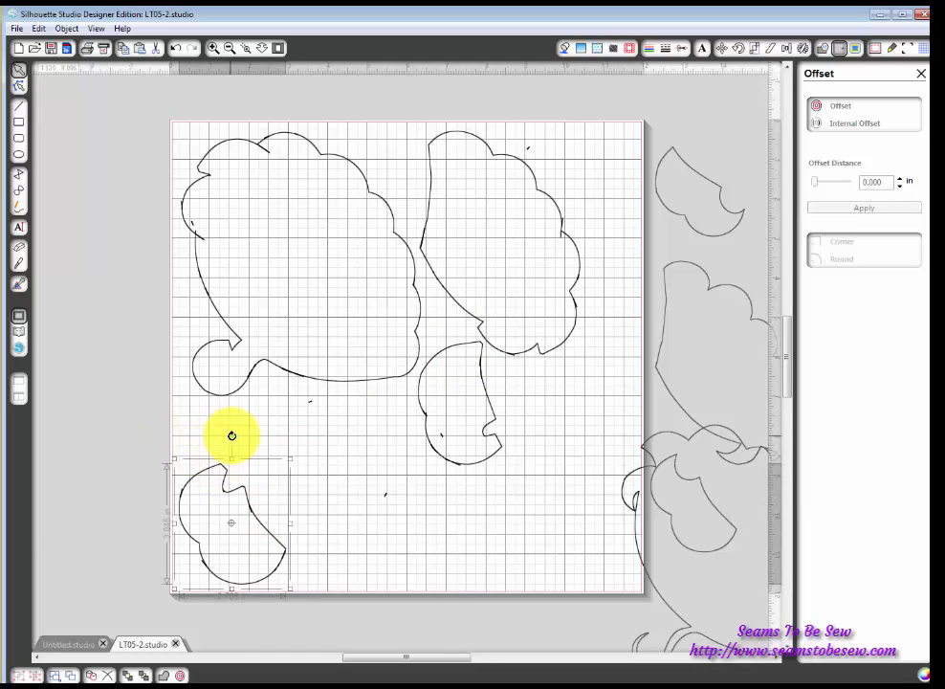
{"action": "left_click_drag", "start_coordinate": [233, 439], "coordinate": [161, 469]}
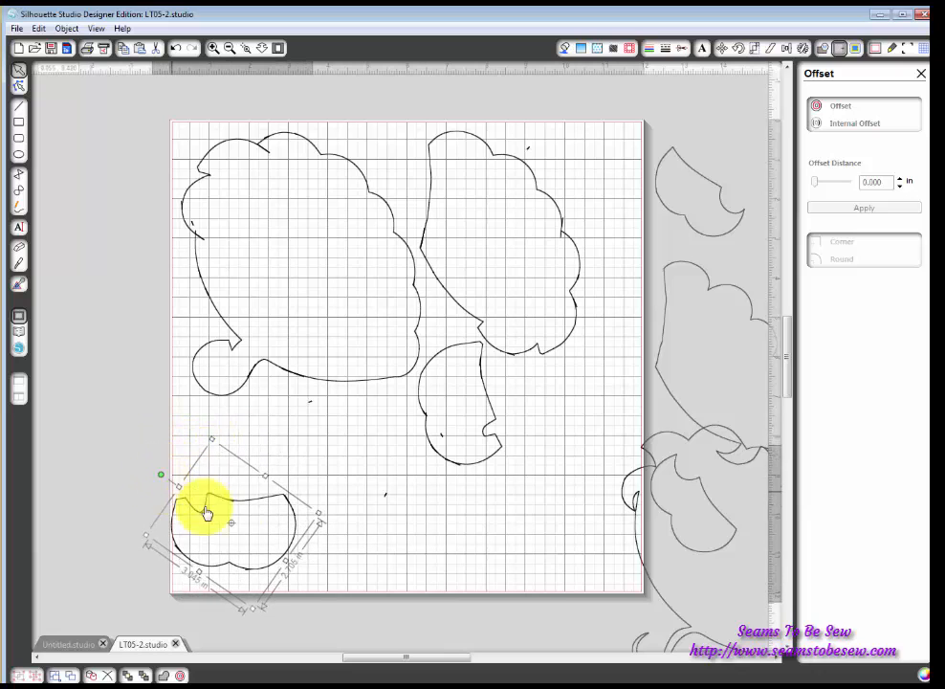
{"action": "left_click_drag", "start_coordinate": [250, 502], "coordinate": [364, 398]}
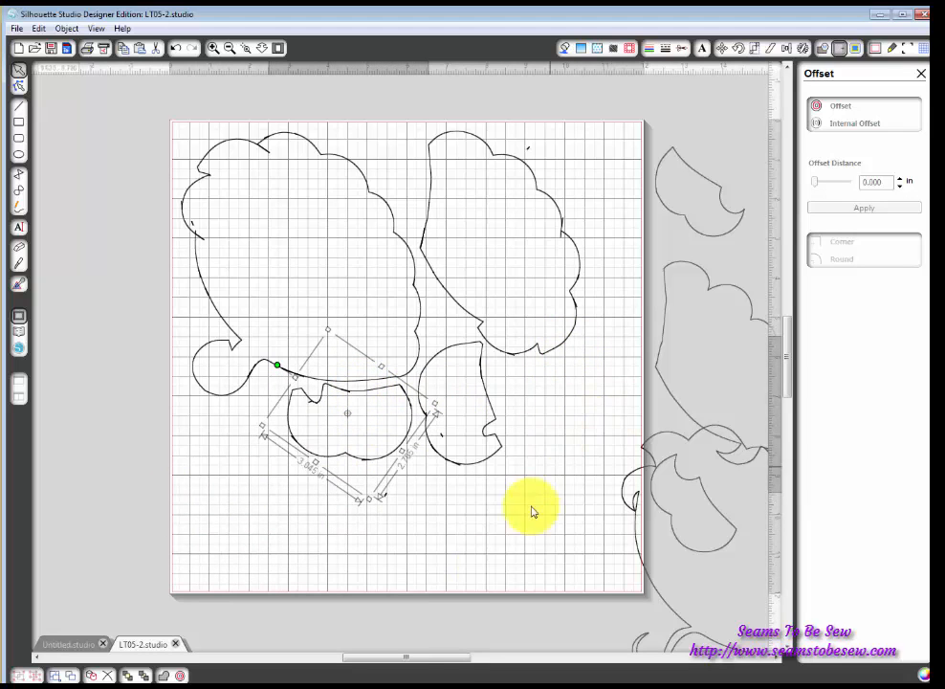
{"action": "left_click_drag", "start_coordinate": [413, 656], "coordinate": [467, 656]}
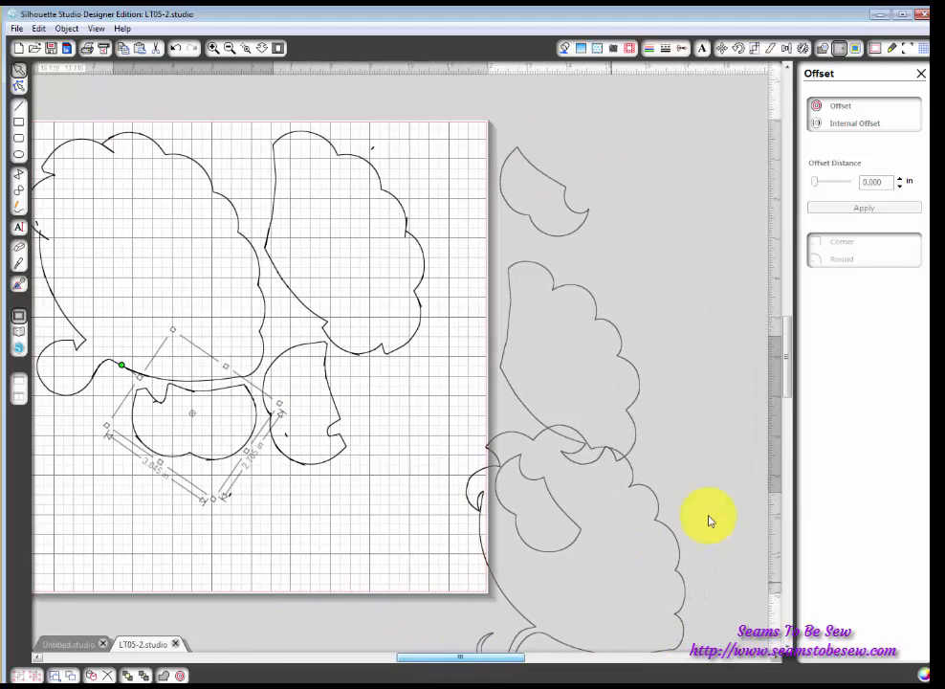
- Cut the original, non-offset shapes lying beside the page out of LT05-2.studio
{"action": "left_click_drag", "start_coordinate": [790, 364], "coordinate": [790, 372]}
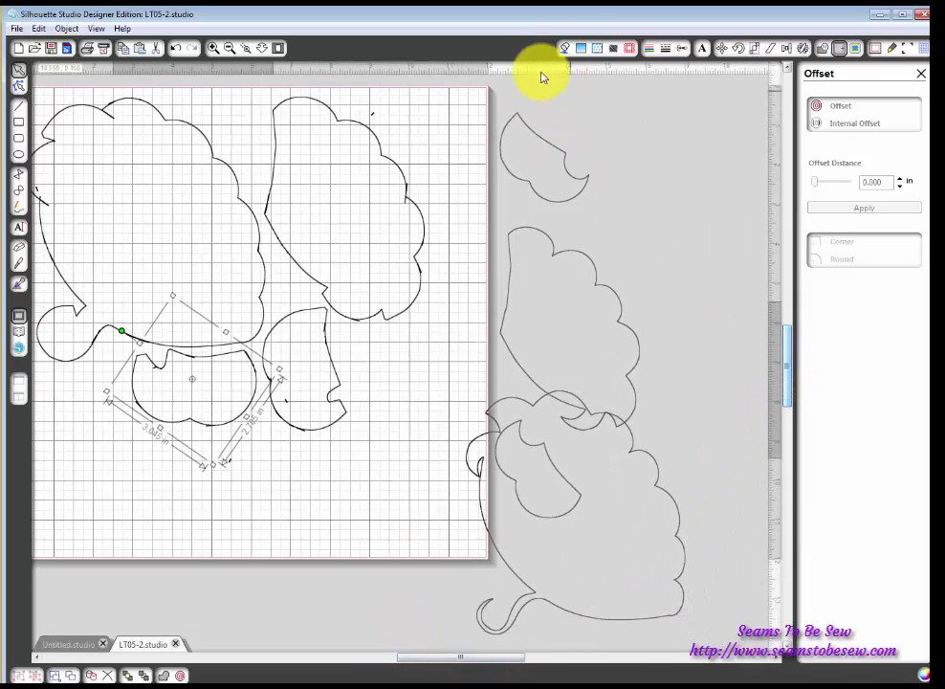
{"action": "left_click_drag", "start_coordinate": [744, 93], "coordinate": [707, 337]}
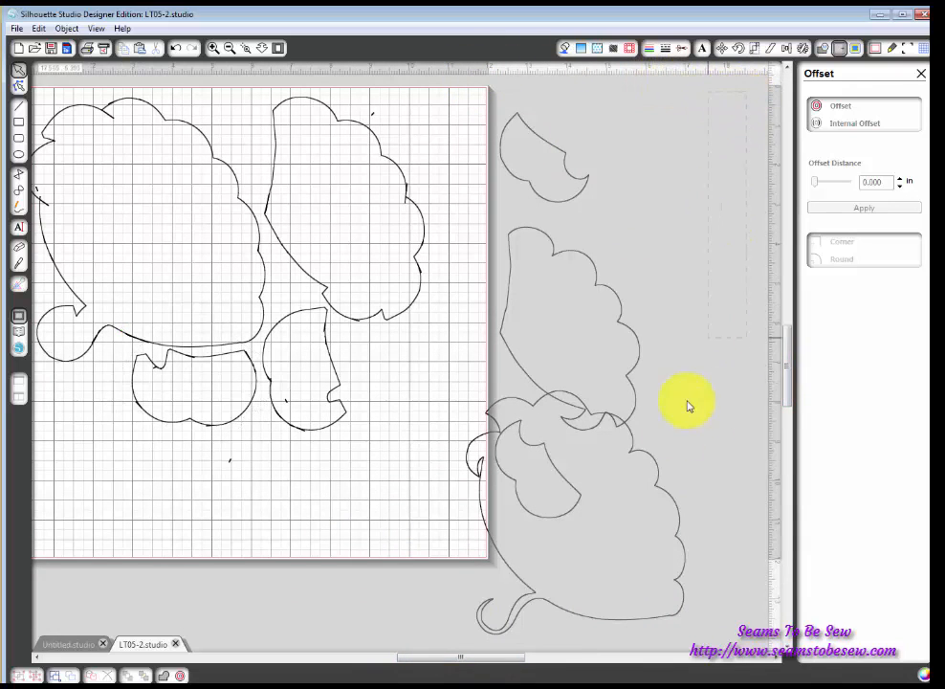
{"action": "left_click_drag", "start_coordinate": [688, 406], "coordinate": [484, 586]}
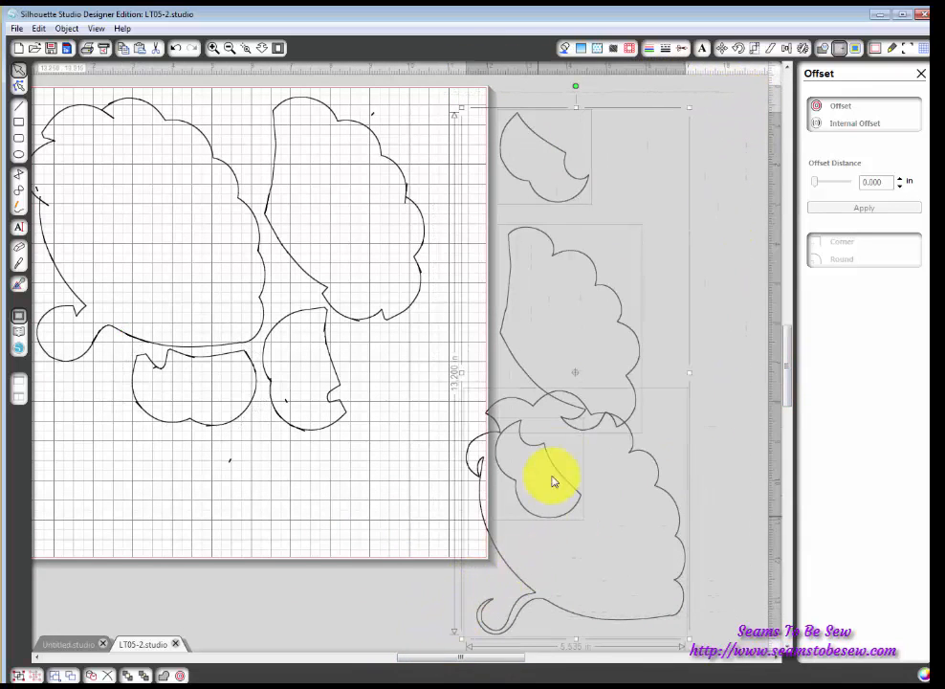
{"action": "right_click", "coordinate": [575, 397]}
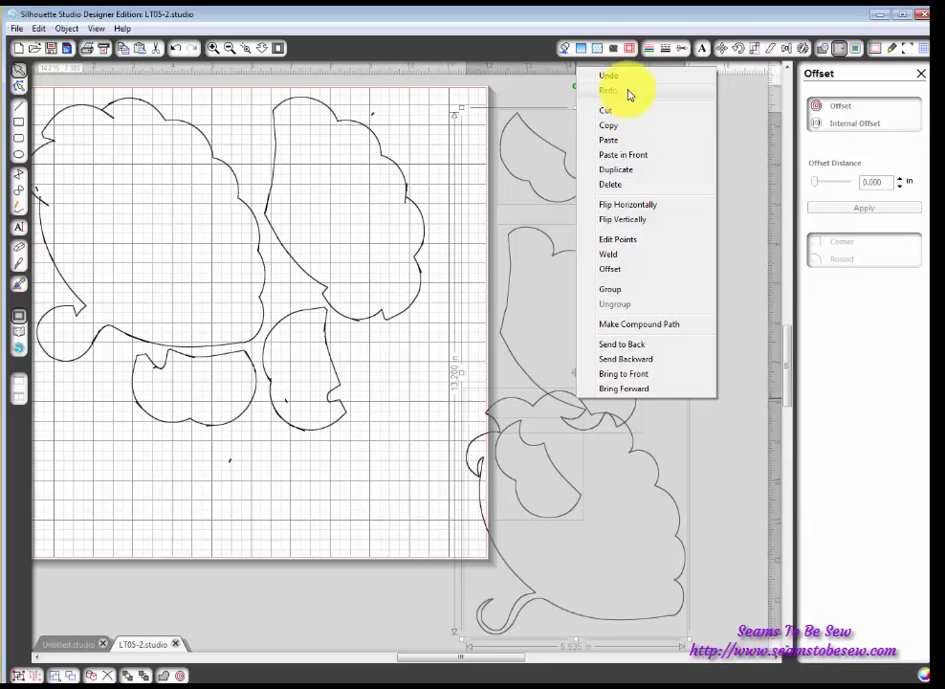
{"action": "left_click", "coordinate": [624, 111]}
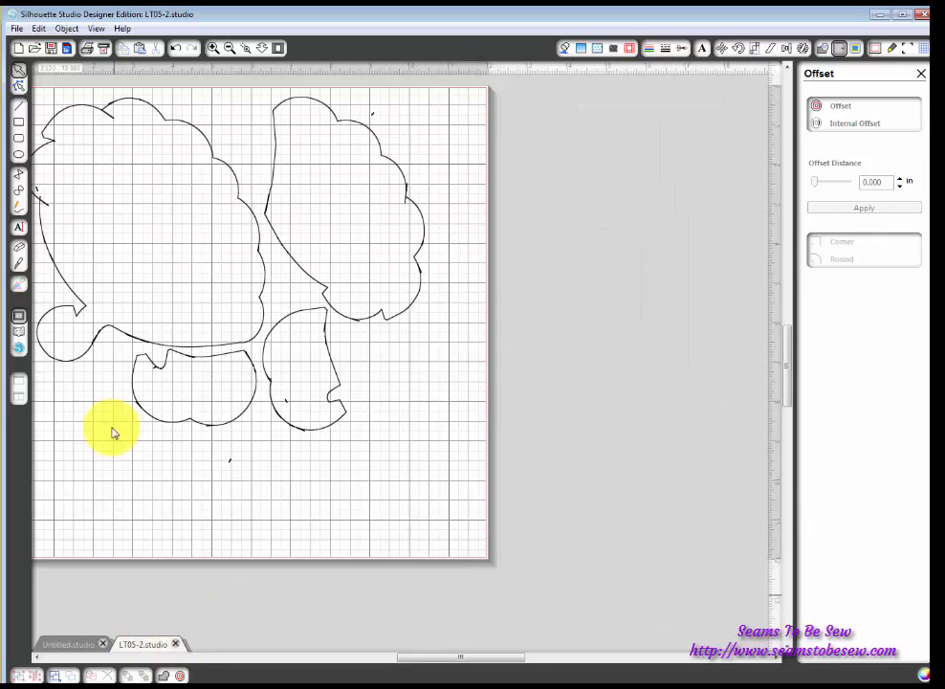
- Create a new drawing and paste the cut original shapes into it with Paste in Front
{"action": "left_click", "coordinate": [19, 48]}
{"action": "right_click", "coordinate": [298, 206]}
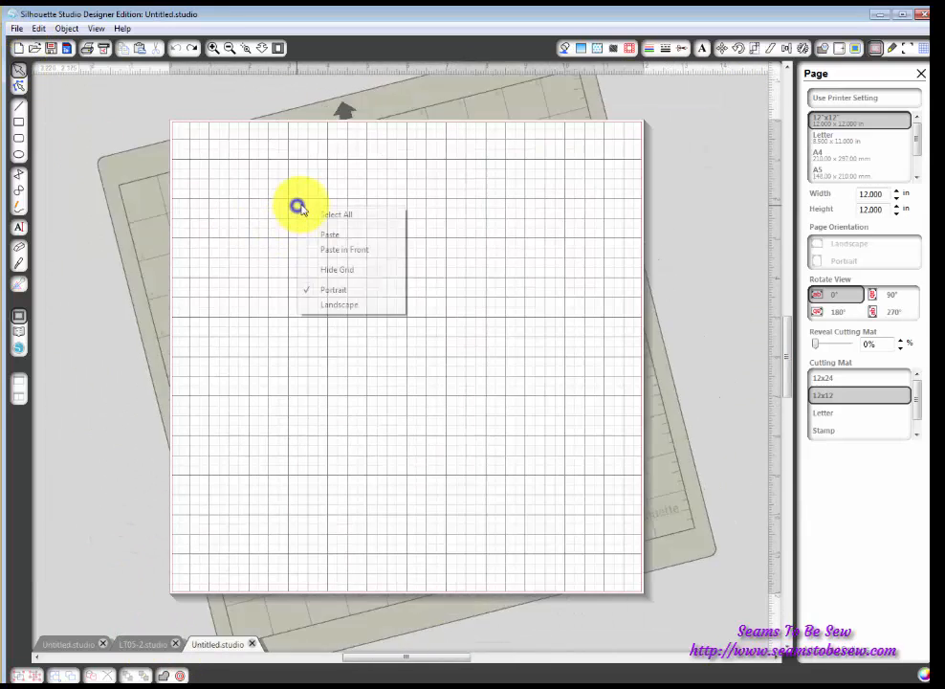
{"action": "left_click", "coordinate": [342, 250]}
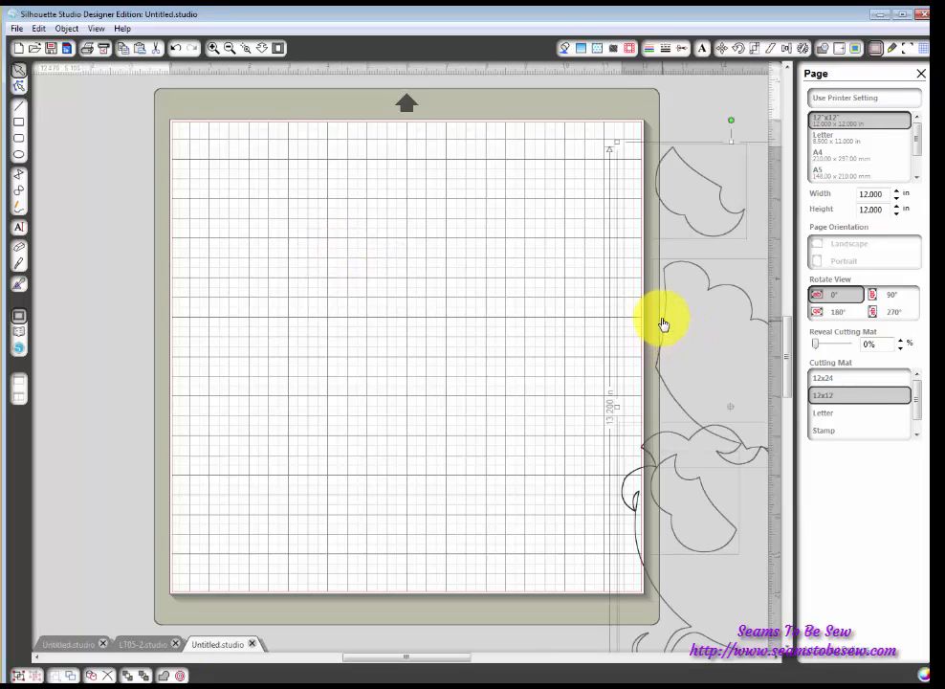
- Move the uppermost small piece into the page's upper-right corner and place the medium scalloped piece to its left
{"action": "left_click", "coordinate": [546, 264]}
{"action": "left_click", "coordinate": [678, 212]}
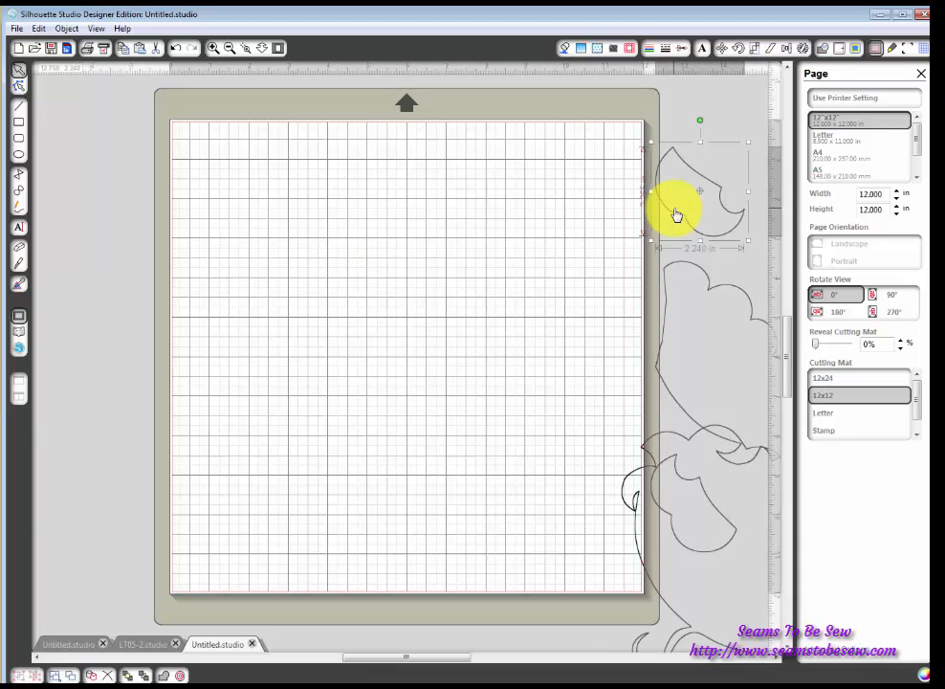
{"action": "left_click_drag", "start_coordinate": [675, 214], "coordinate": [565, 196]}
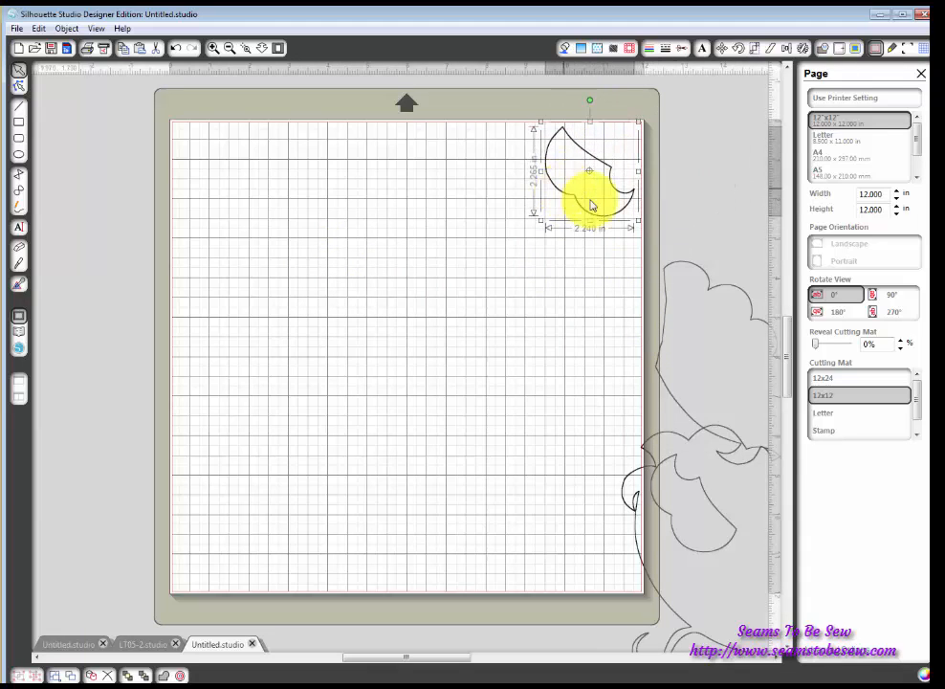
{"action": "left_click", "coordinate": [694, 270]}
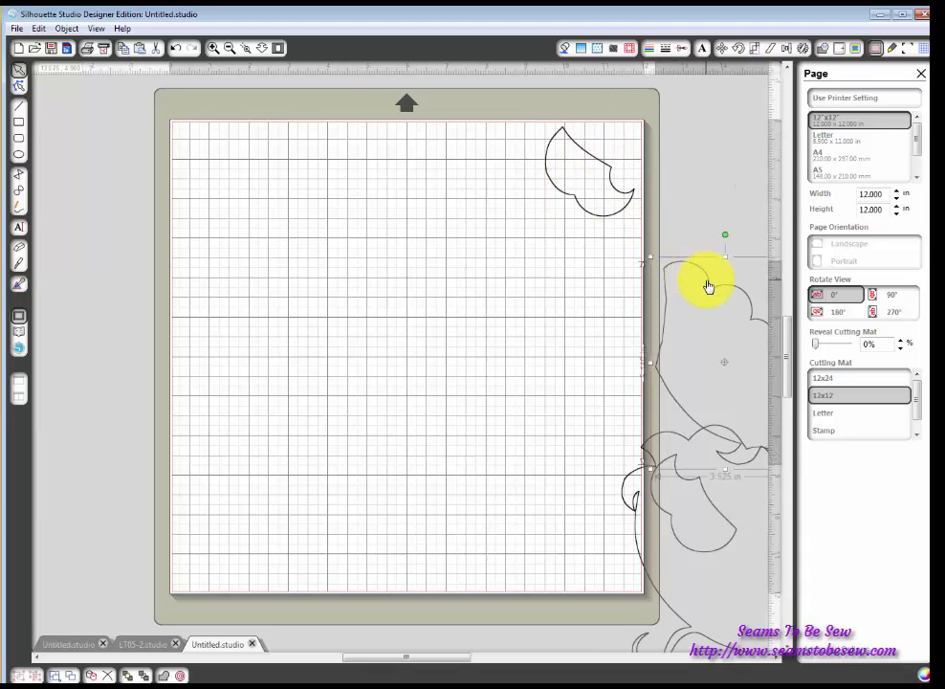
{"action": "left_click_drag", "start_coordinate": [708, 286], "coordinate": [486, 154]}
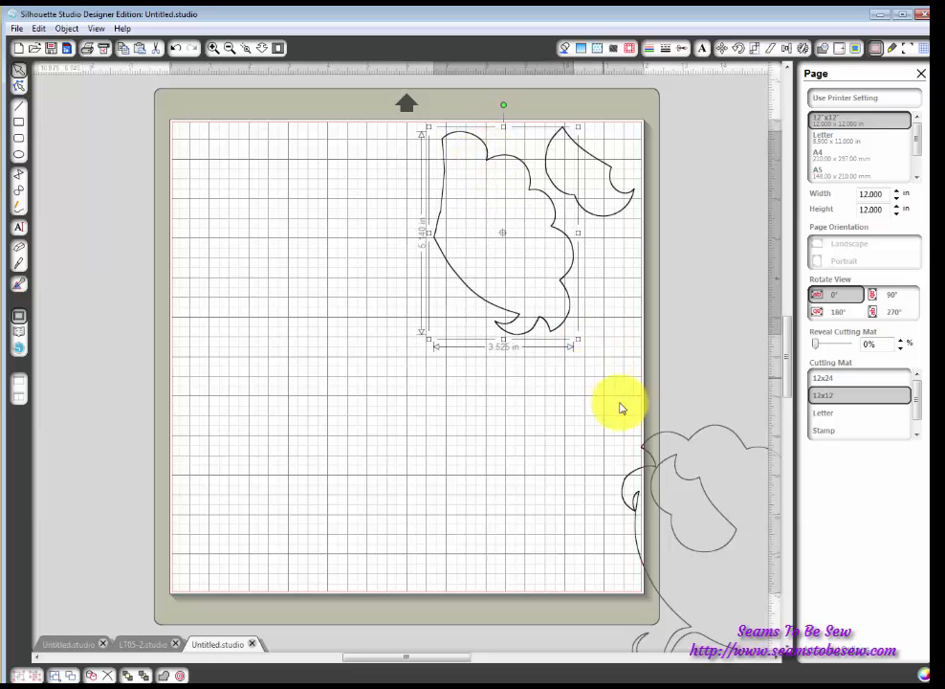
- Move the other small piece to the left of the medium one, and place the large piece in the page's upper-left area
{"action": "left_click", "coordinate": [706, 505]}
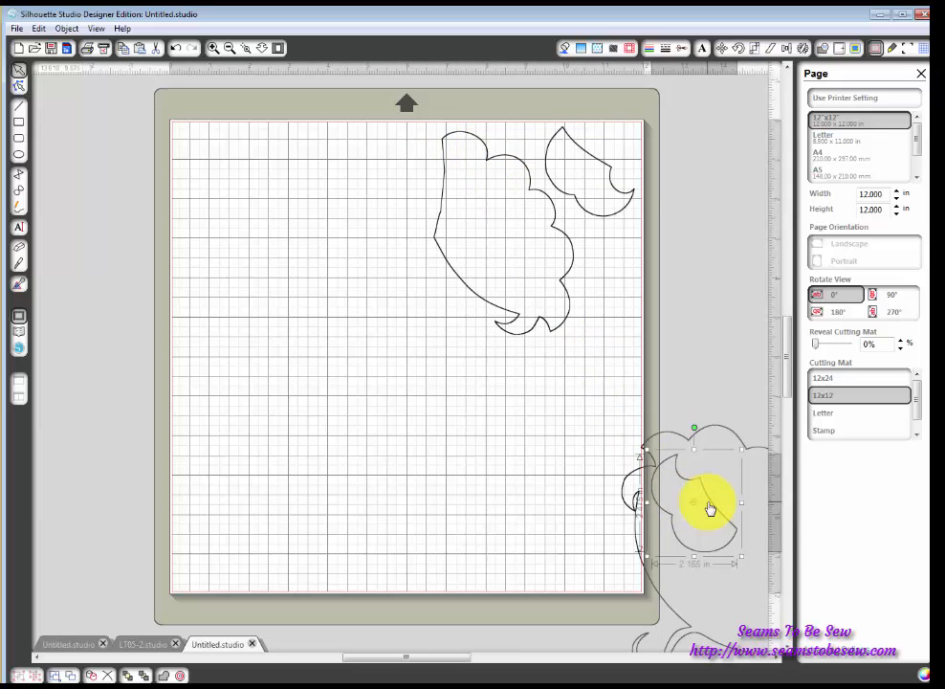
{"action": "left_click_drag", "start_coordinate": [711, 503], "coordinate": [396, 185]}
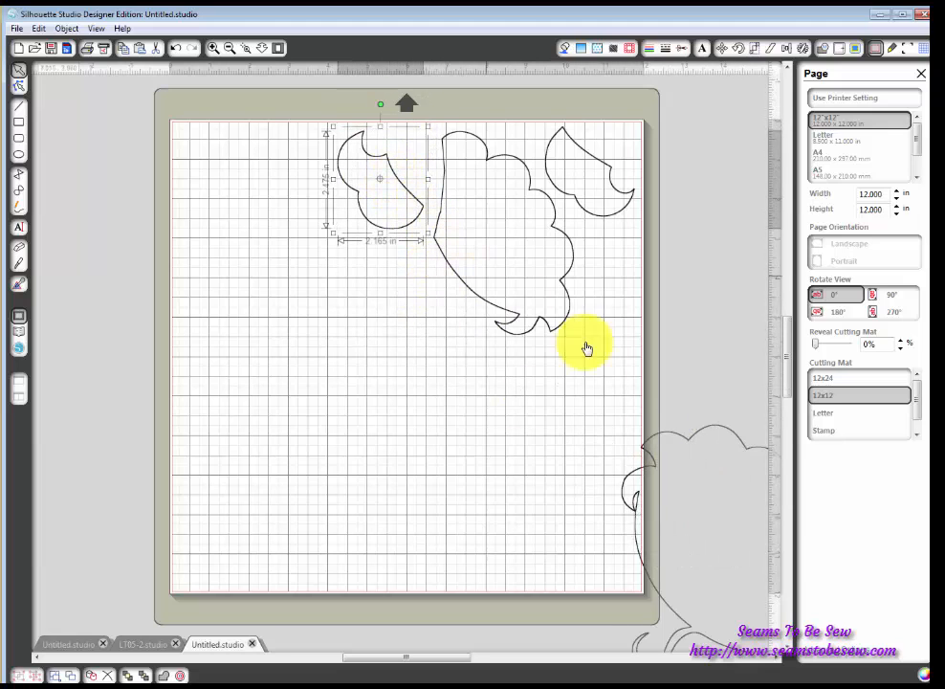
{"action": "left_click", "coordinate": [722, 430]}
{"action": "left_click_drag", "start_coordinate": [722, 429], "coordinate": [284, 198]}
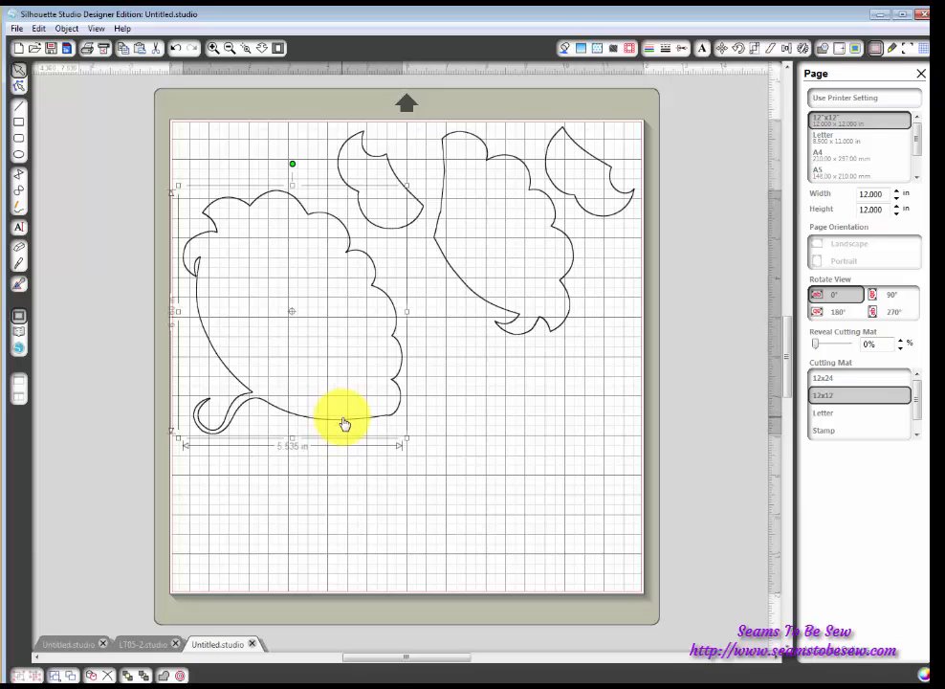
{"action": "left_click_drag", "start_coordinate": [345, 423], "coordinate": [342, 409]}
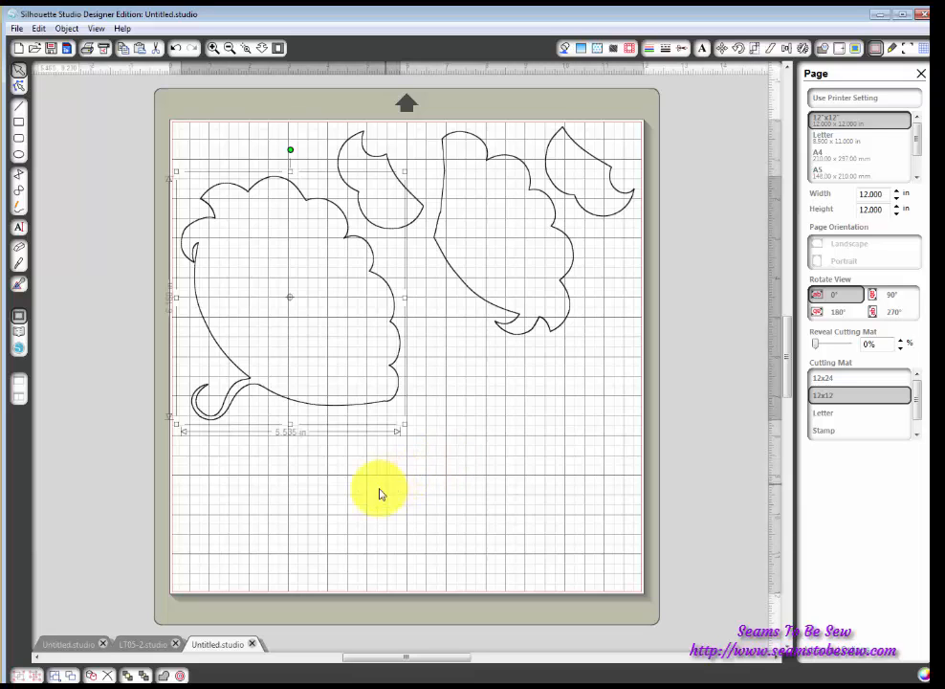
- Save the new drawing as LT05-02-FP.studio in the 2014-05 folder
{"action": "right_click", "coordinate": [223, 649]}
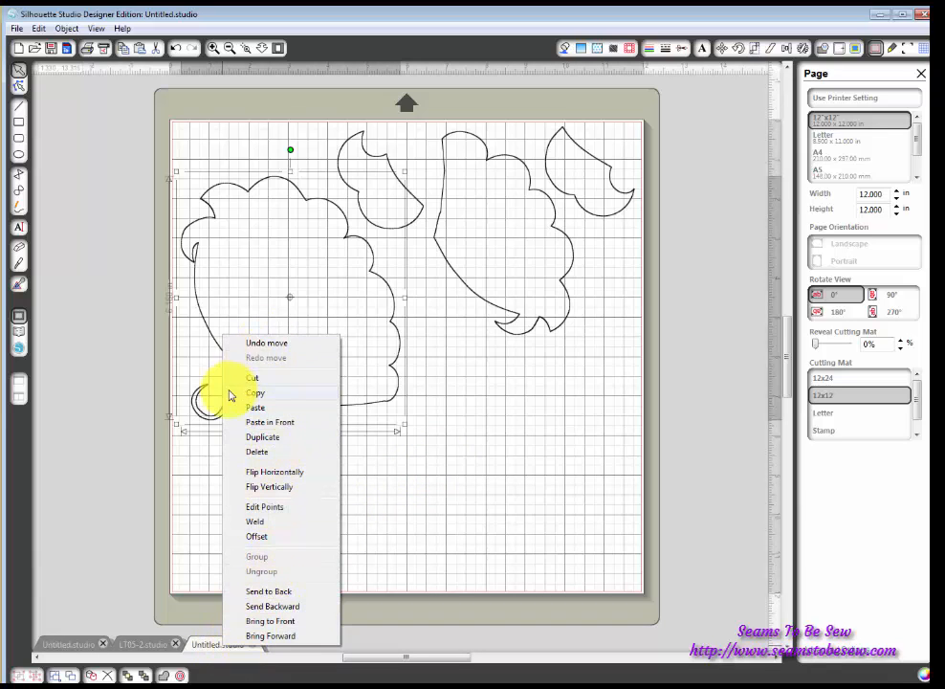
{"action": "left_click", "coordinate": [50, 48]}
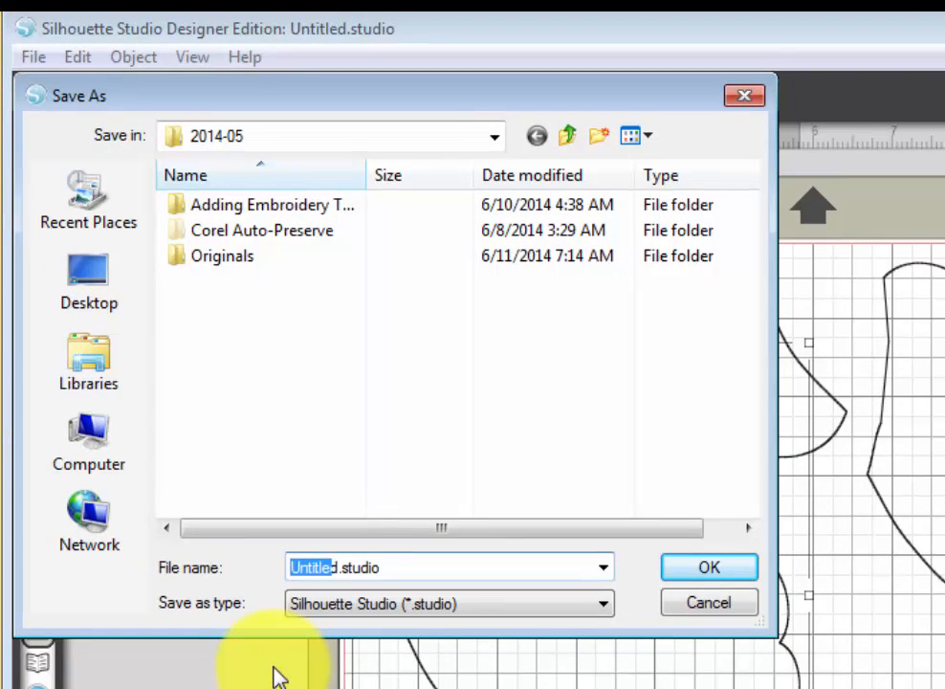
{"action": "type", "text": "fp-"}
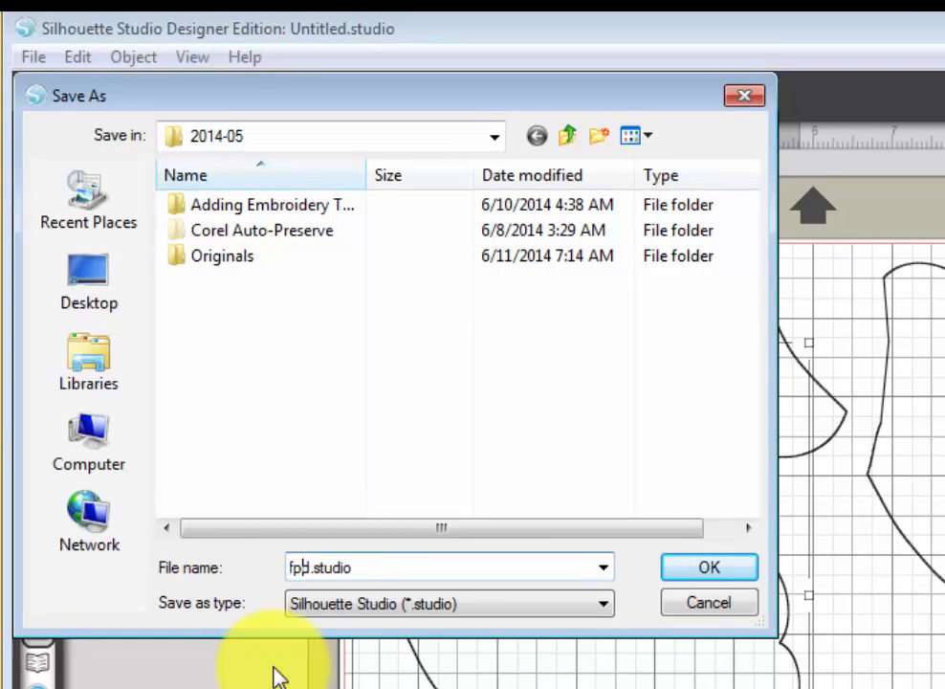
{"action": "type", "text": "d"}
{"action": "key", "text": "Left"}
{"action": "type", "text": "-LT06"}
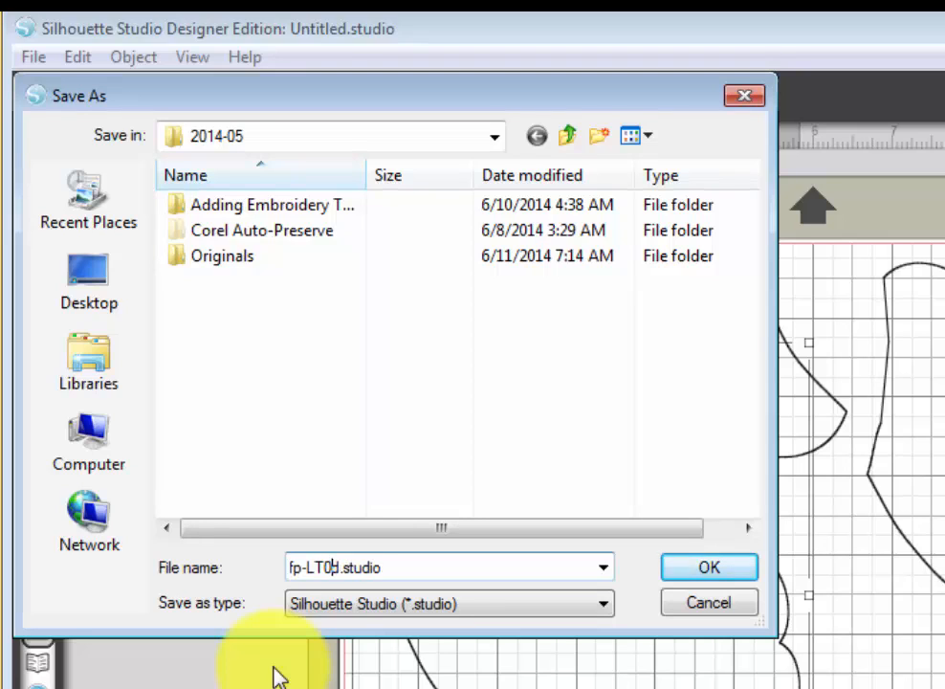
{"action": "key", "text": "BackSpace"}
{"action": "type", "text": "5-"}
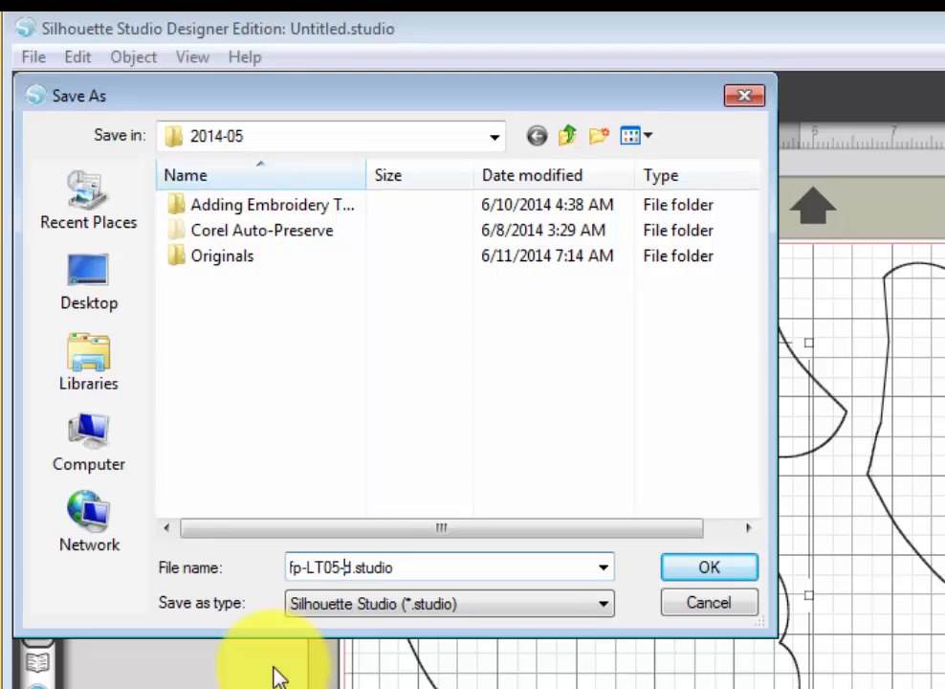
{"action": "type", "text": "02-FP"}
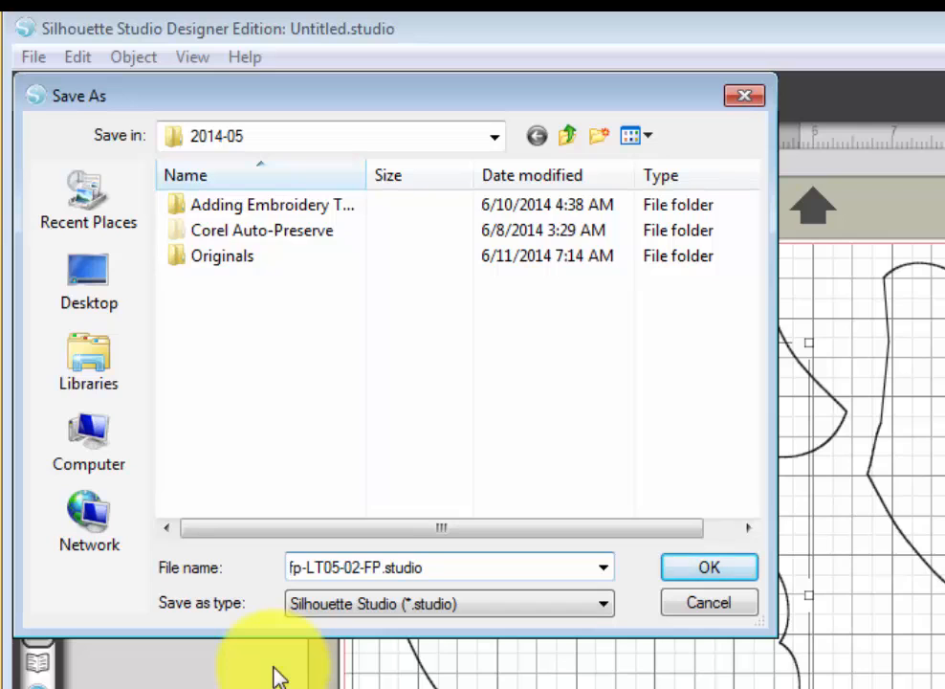
{"action": "key", "text": "Home"}
{"action": "key", "text": "Delete"}
{"action": "key", "text": "Delete"}
{"action": "key", "text": "Delete"}
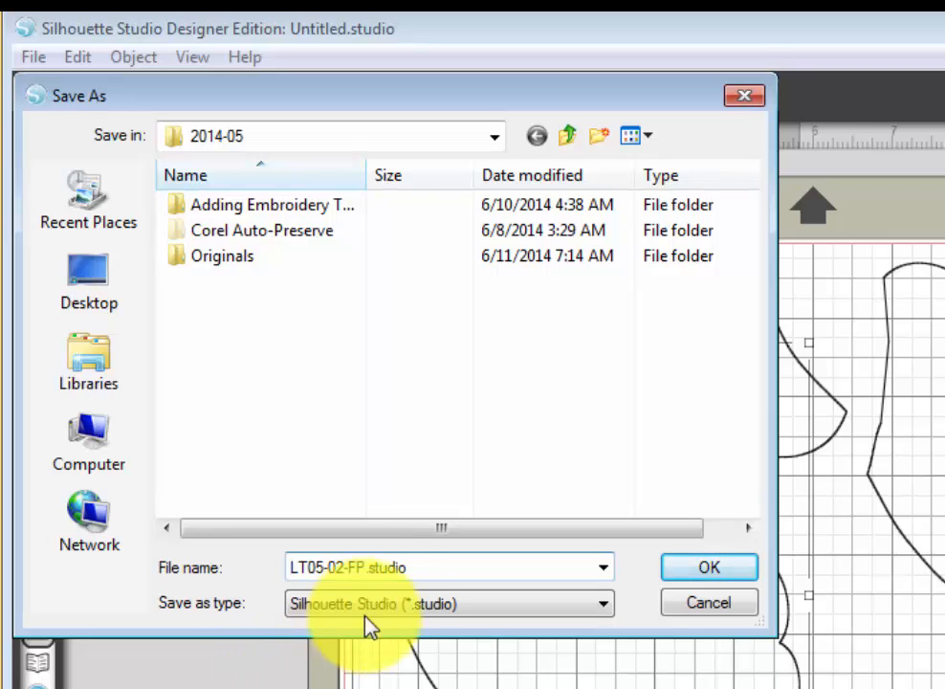
{"action": "left_click", "coordinate": [734, 573]}
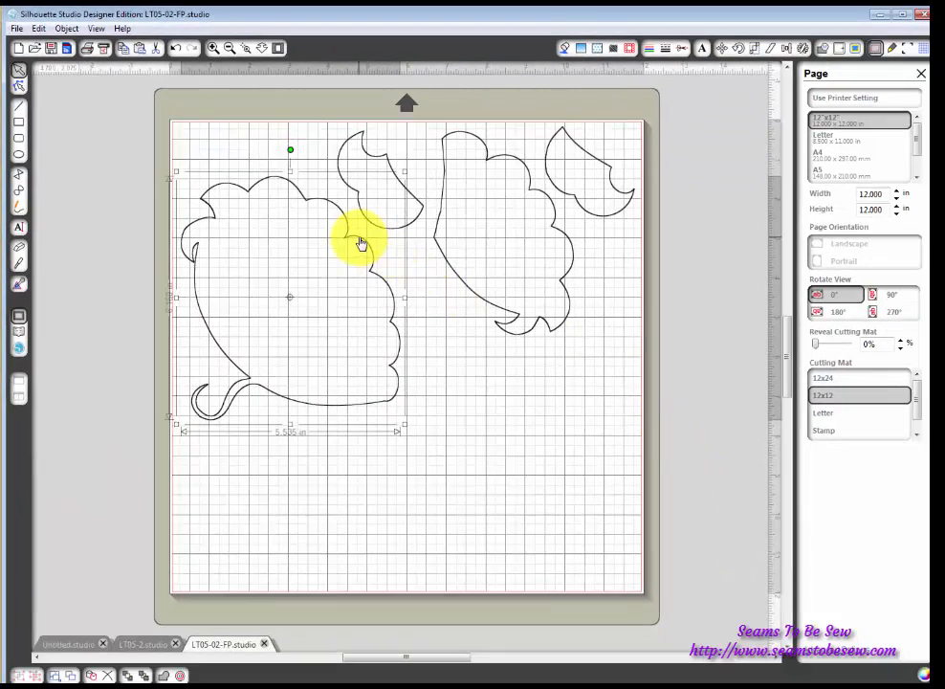
- Move the large piece up to the page's upper edge and shift the adjacent small piece slightly right to clear it
{"action": "left_click_drag", "start_coordinate": [361, 243], "coordinate": [356, 194]}
{"action": "left_click", "coordinate": [416, 198]}
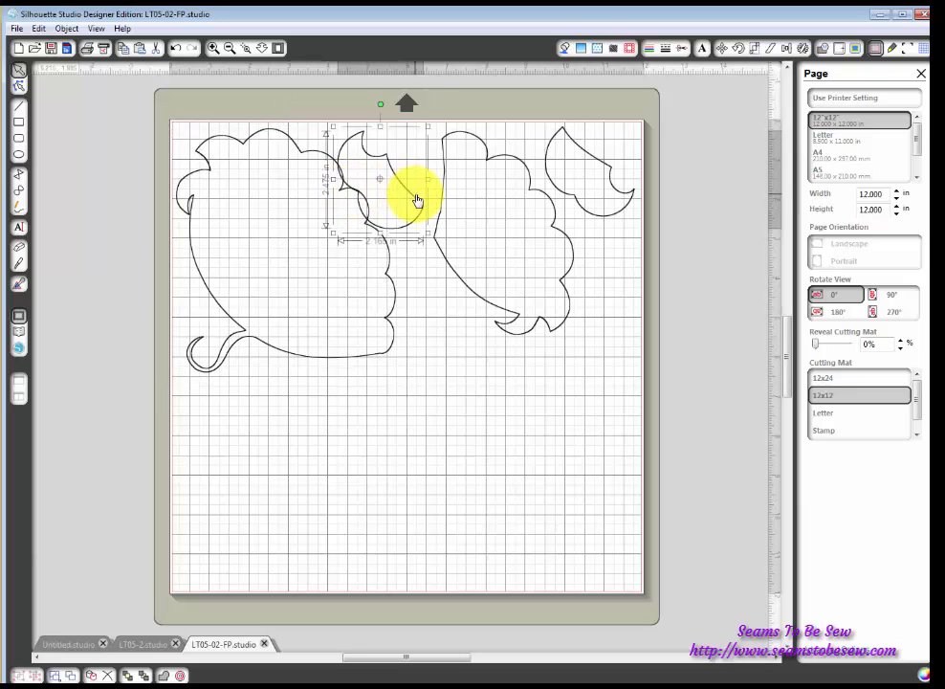
{"action": "left_click_drag", "start_coordinate": [416, 204], "coordinate": [429, 202]}
- Shift the medium piece slightly toward the page's upper-left, and nest the upper-right small piece beneath its lower-left curve
{"action": "left_click_drag", "start_coordinate": [532, 201], "coordinate": [430, 332]}
{"action": "left_click", "coordinate": [575, 204]}
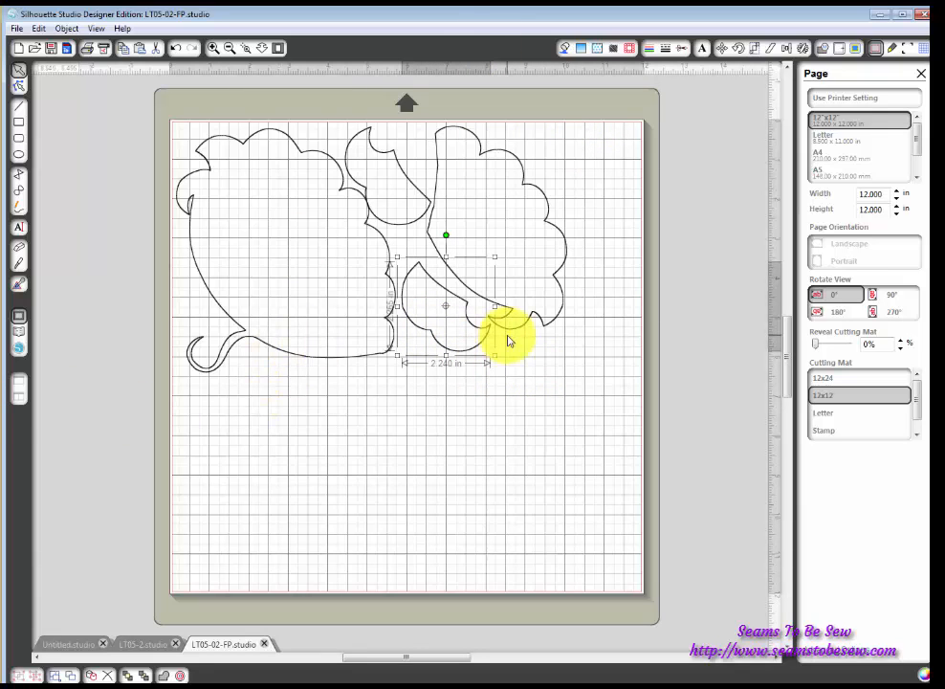
{"action": "left_click", "coordinate": [639, 217]}
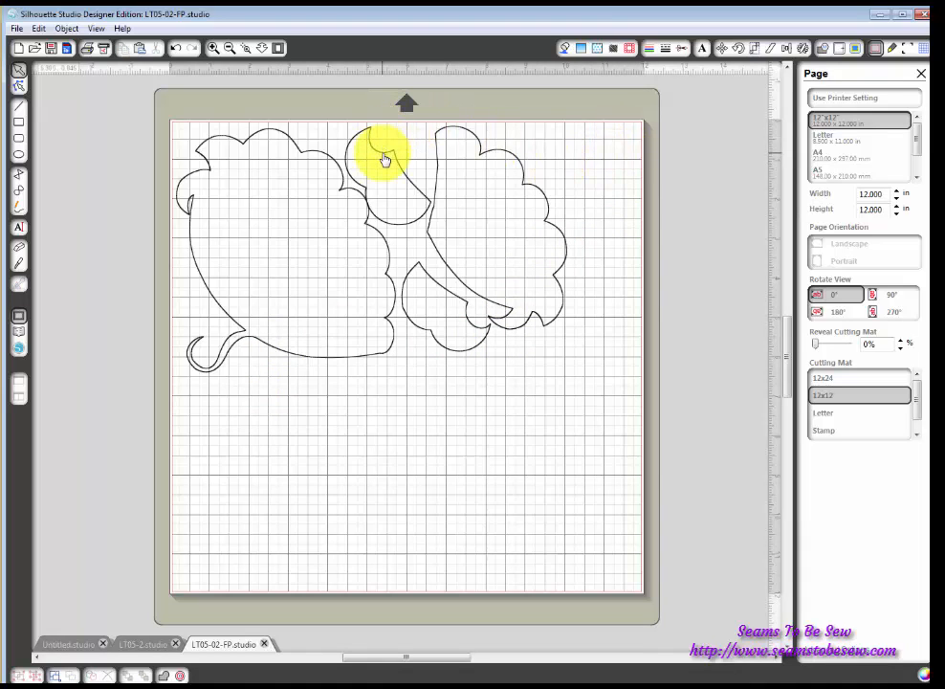
- Nudge the upper small piece and the medium piece slightly right for clearance, and save LT05-02-FP.studio
{"action": "left_click_drag", "start_coordinate": [385, 160], "coordinate": [387, 160]}
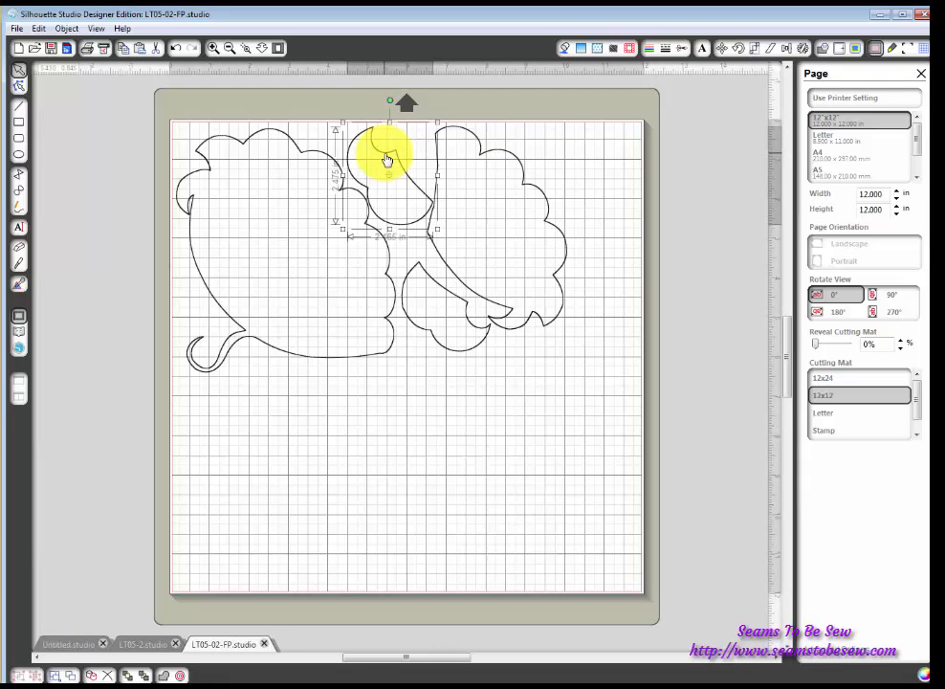
{"action": "left_click", "coordinate": [518, 168]}
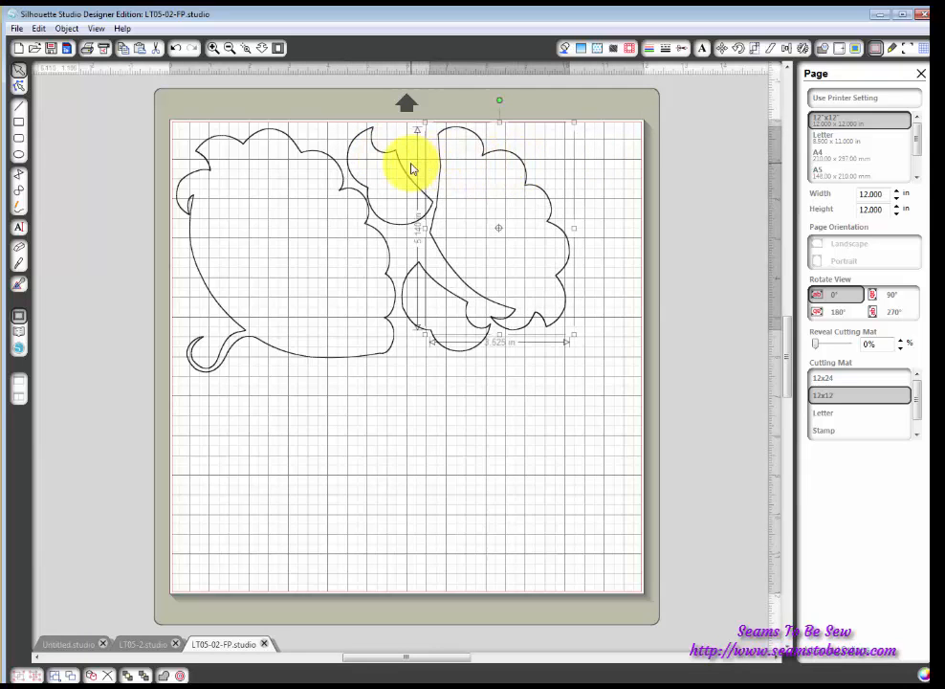
{"action": "left_click_drag", "start_coordinate": [399, 166], "coordinate": [400, 164]}
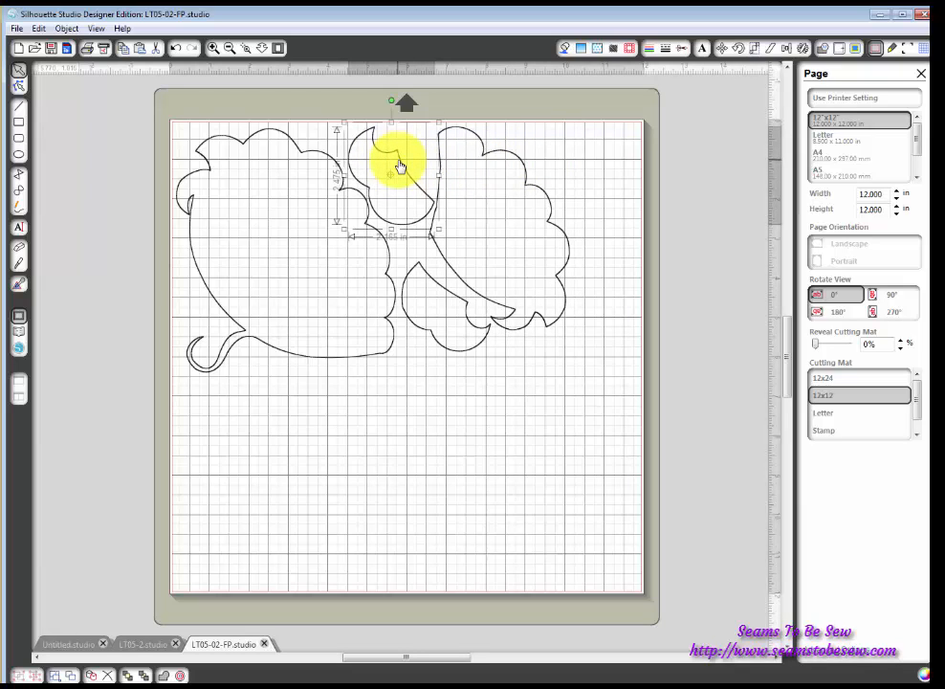
{"action": "left_click", "coordinate": [571, 164]}
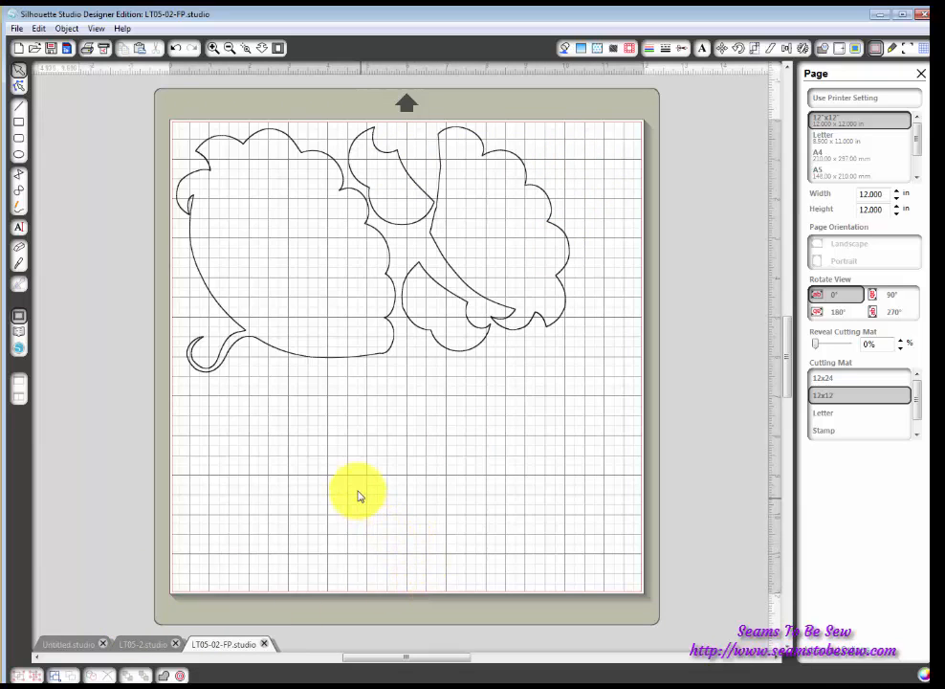
{"action": "left_click", "coordinate": [52, 50]}
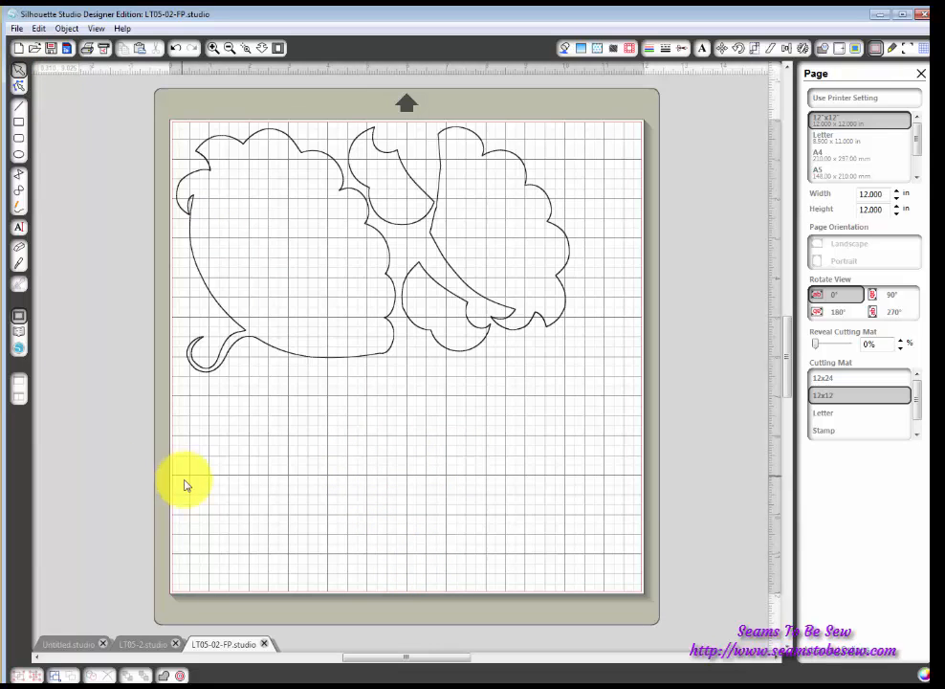
- In Untitled.studio, offset all four shapes outward by 0.250 in with the Corner style
{"action": "left_click", "coordinate": [122, 643]}
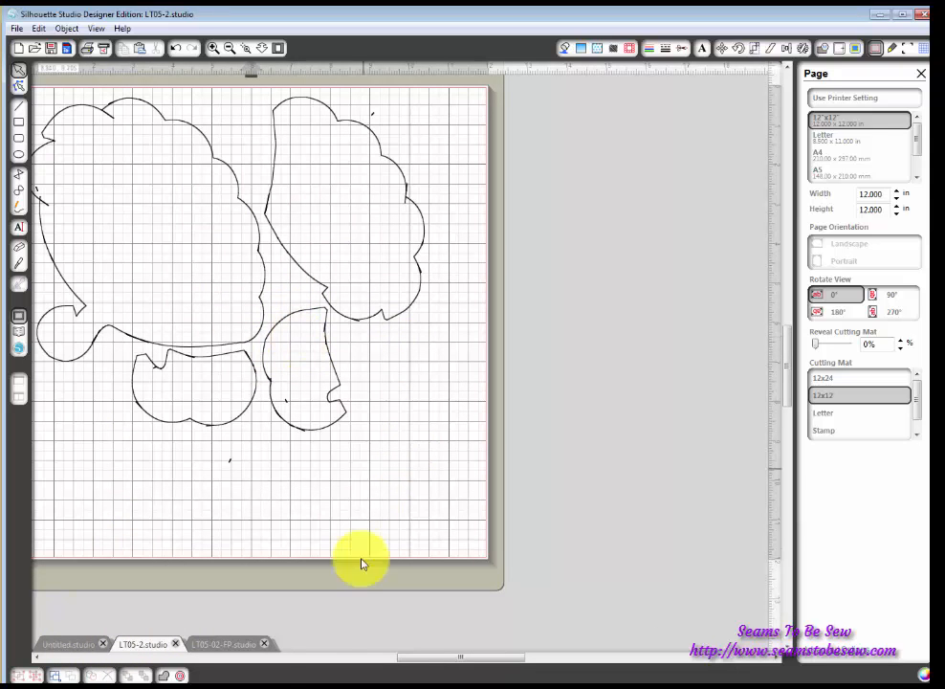
{"action": "left_click_drag", "start_coordinate": [508, 661], "coordinate": [455, 660]}
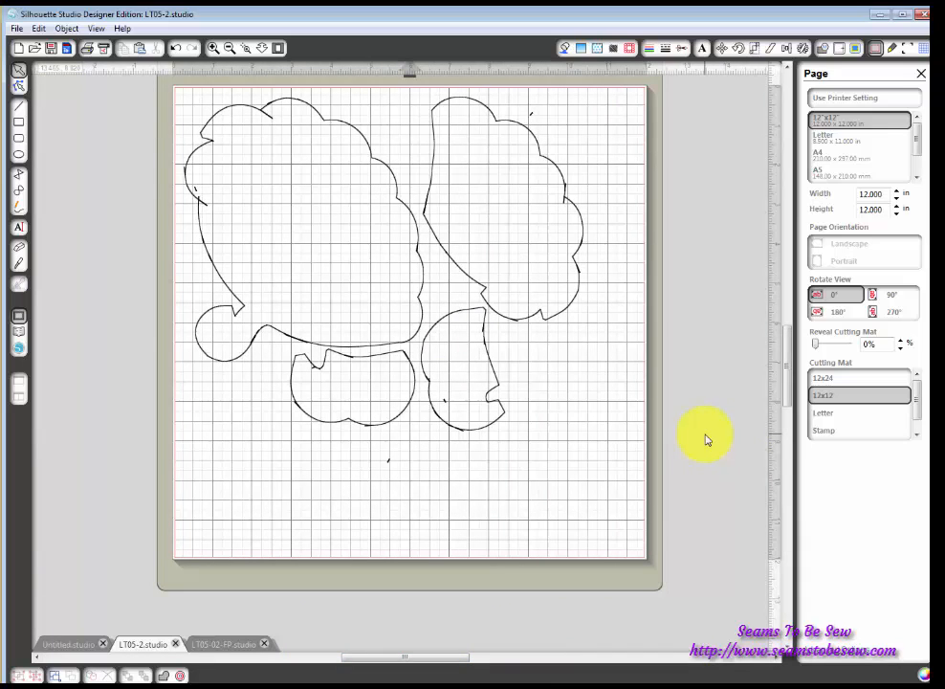
{"action": "left_click", "coordinate": [54, 644]}
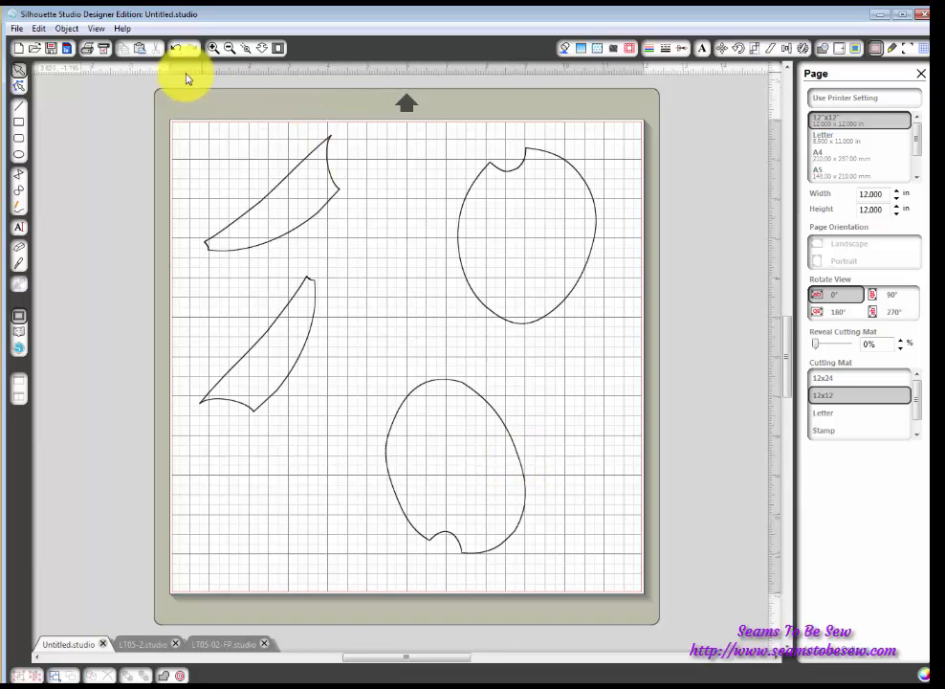
{"action": "left_click_drag", "start_coordinate": [140, 100], "coordinate": [776, 564]}
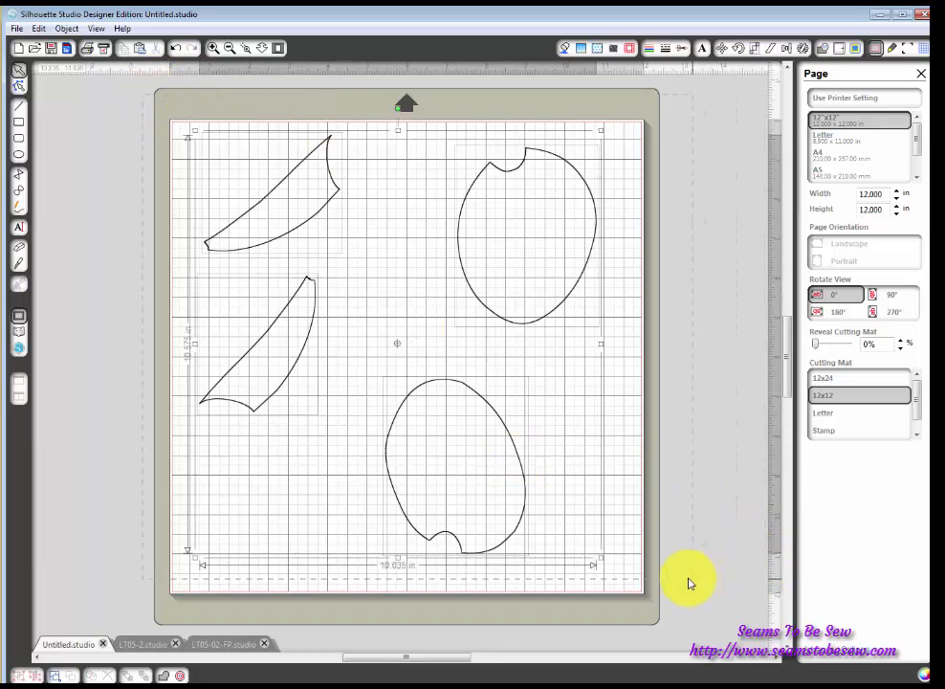
{"action": "left_click", "coordinate": [839, 49]}
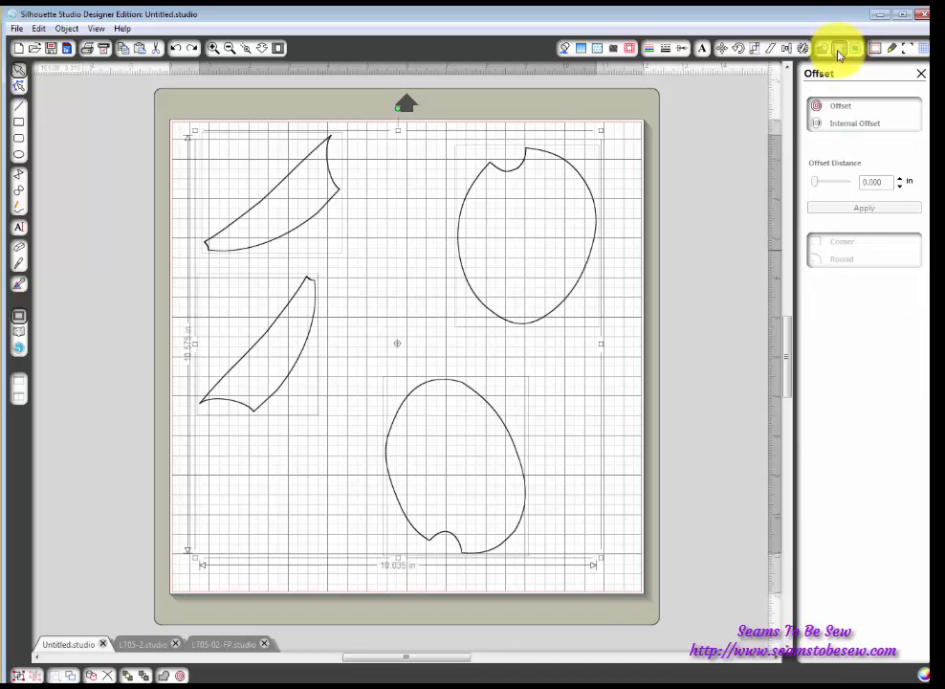
{"action": "left_click", "coordinate": [836, 107]}
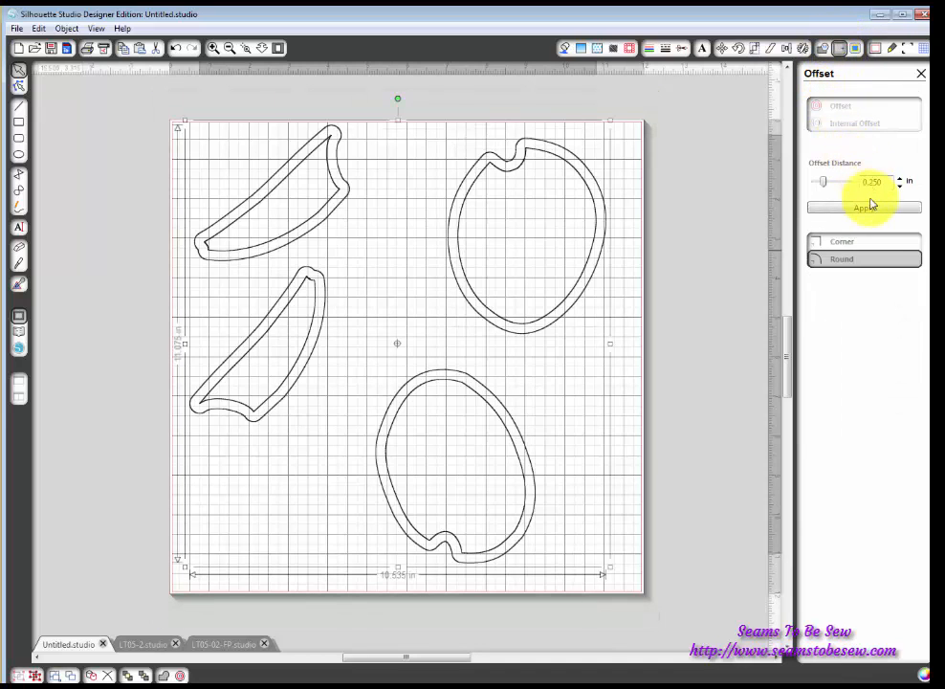
{"action": "left_click", "coordinate": [855, 245]}
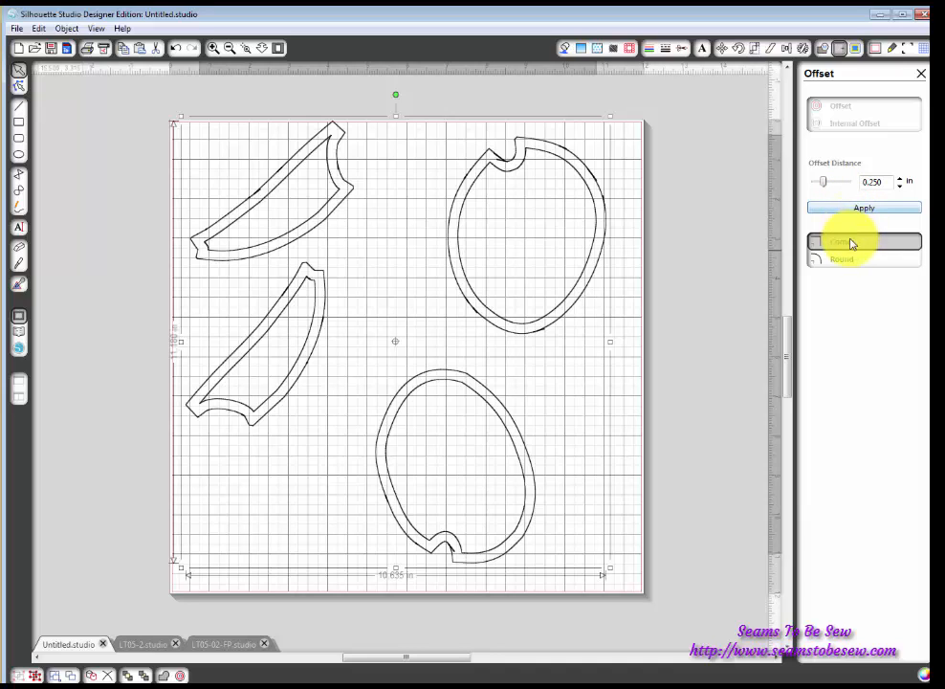
{"action": "left_click", "coordinate": [853, 212]}
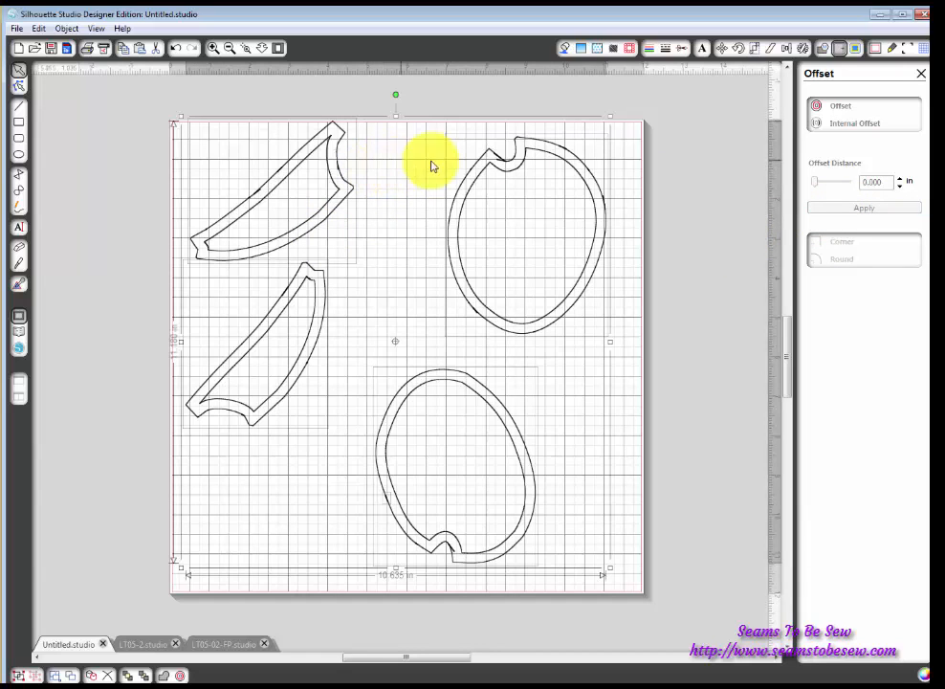
{"action": "left_click", "coordinate": [666, 167]}
{"action": "left_click", "coordinate": [584, 166]}
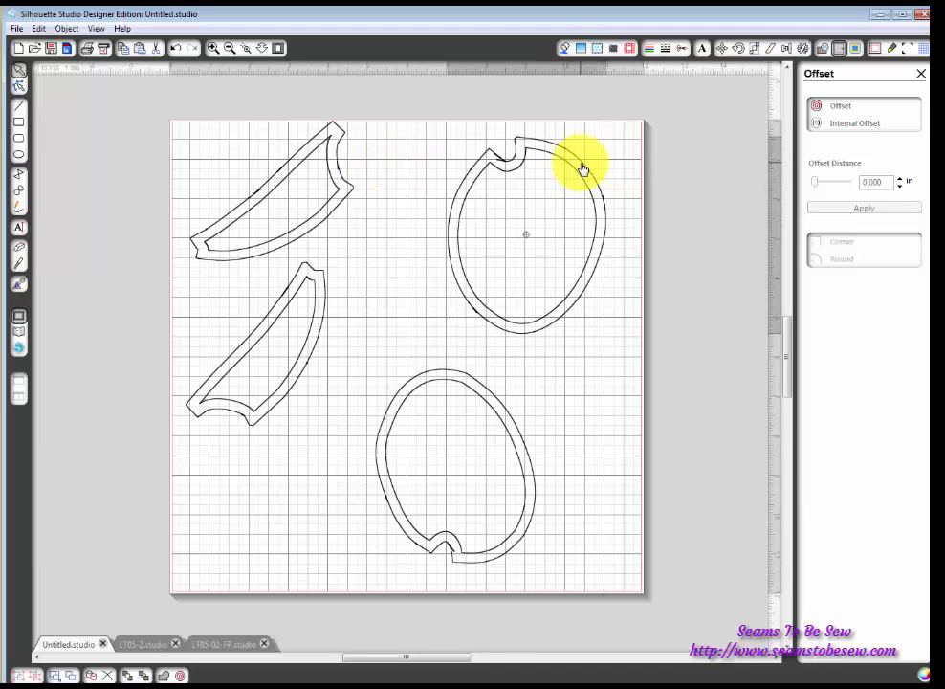
{"action": "mouse_move", "coordinate": [579, 167]}
{"action": "left_mouse_down"}
{"action": "mouse_move", "coordinate": [623, 167]}
{"action": "mouse_move", "coordinate": [580, 170]}
{"action": "left_mouse_up"}
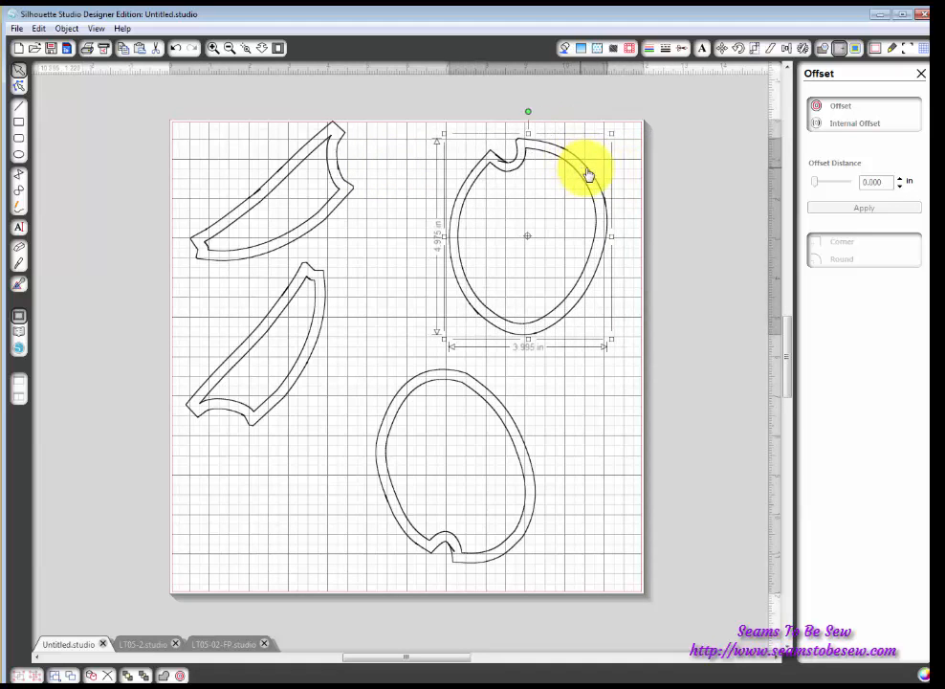
{"action": "left_click", "coordinate": [660, 189]}
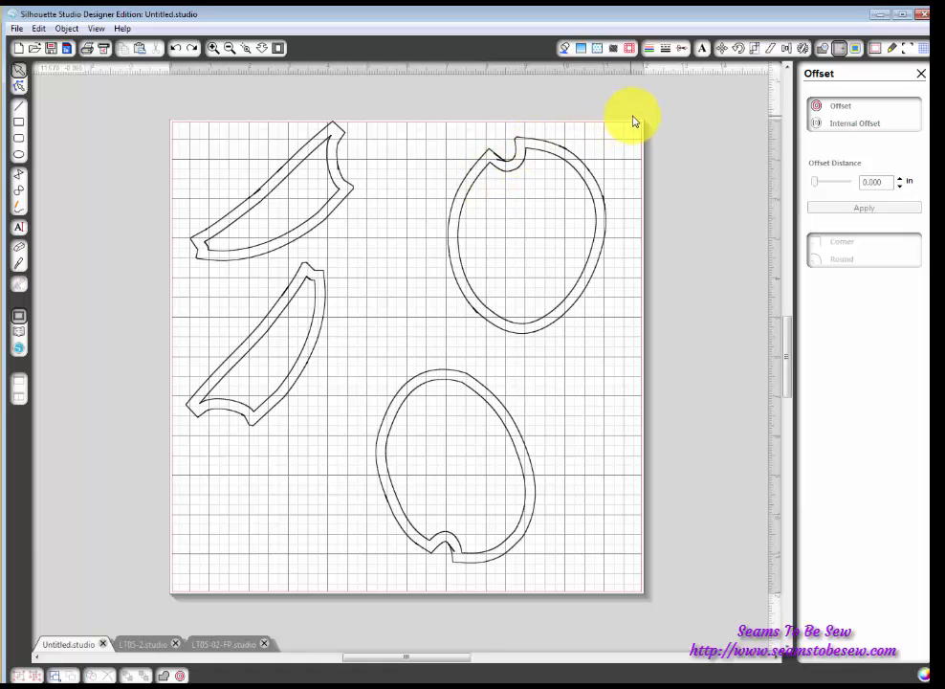
{"action": "left_click_drag", "start_coordinate": [643, 102], "coordinate": [489, 312]}
{"action": "right_click", "coordinate": [489, 311]}
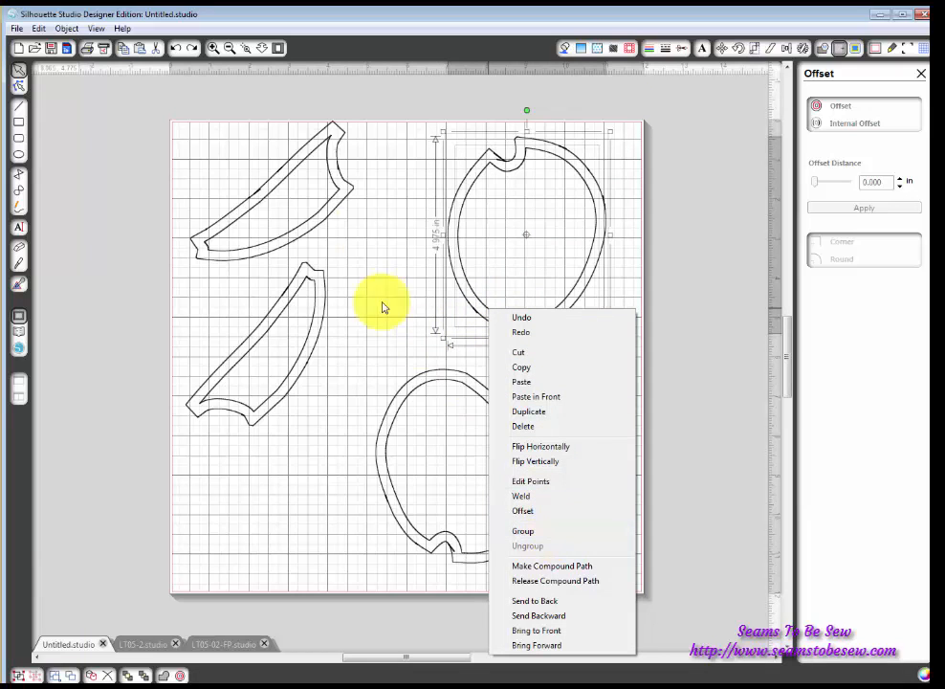
{"action": "left_click", "coordinate": [65, 30]}
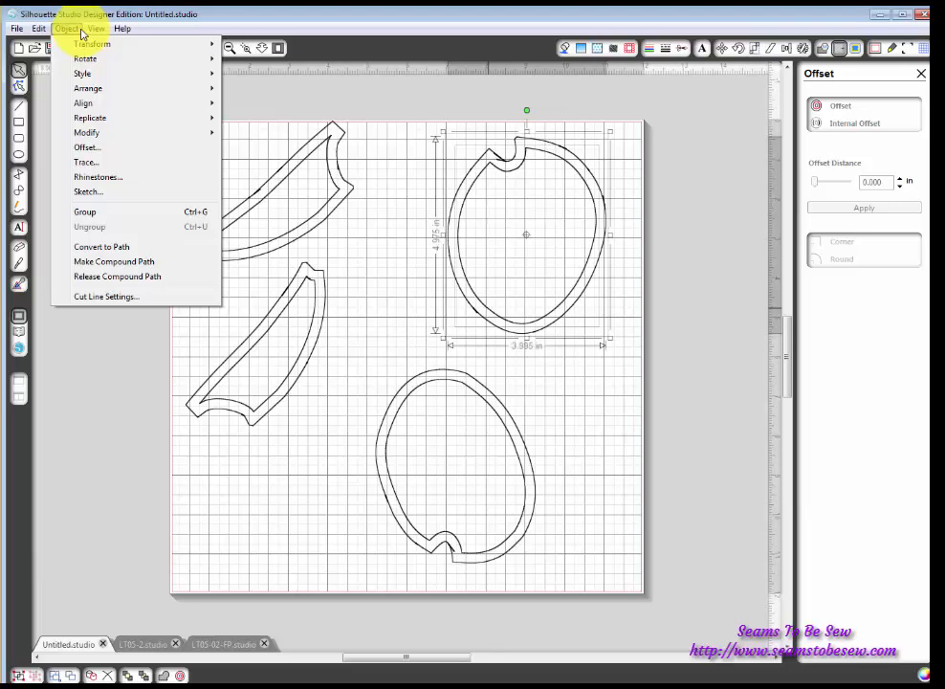
{"action": "left_click", "coordinate": [373, 26]}
{"action": "left_click", "coordinate": [654, 169]}
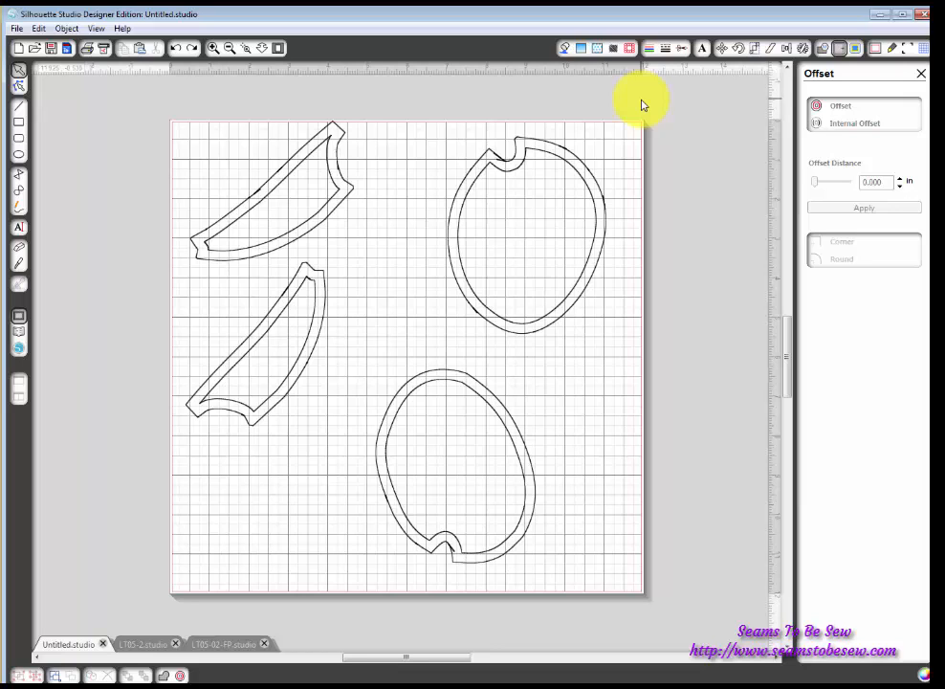
- Move the four inner original shapes out of their offset outlines and off the page to its right side
{"action": "mouse_move", "coordinate": [567, 171]}
{"action": "left_mouse_down"}
{"action": "mouse_move", "coordinate": [726, 168]}
{"action": "mouse_move", "coordinate": [740, 158]}
{"action": "left_mouse_up"}
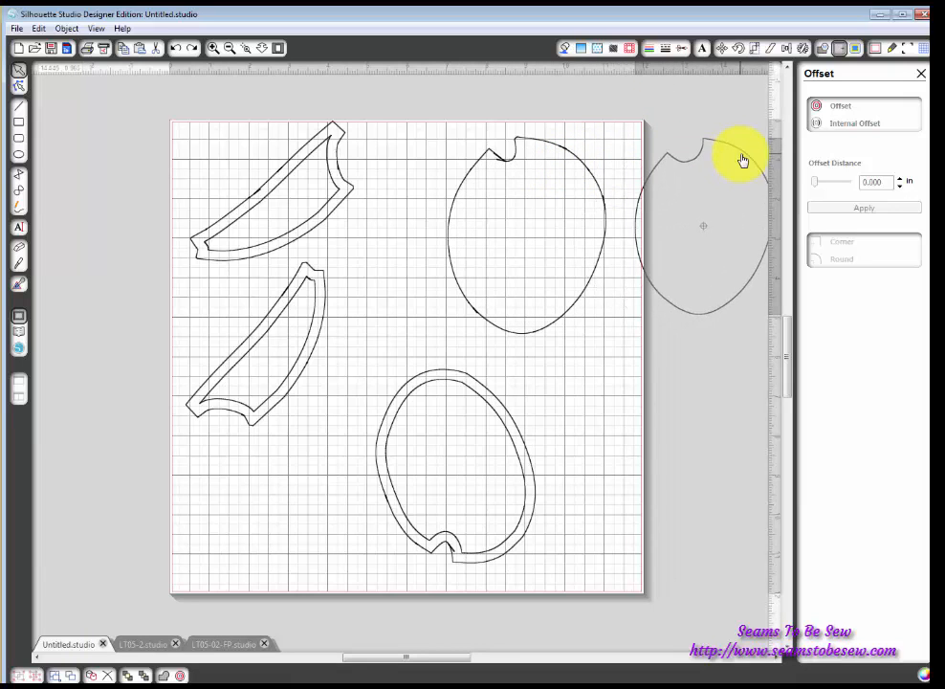
{"action": "left_click", "coordinate": [294, 178]}
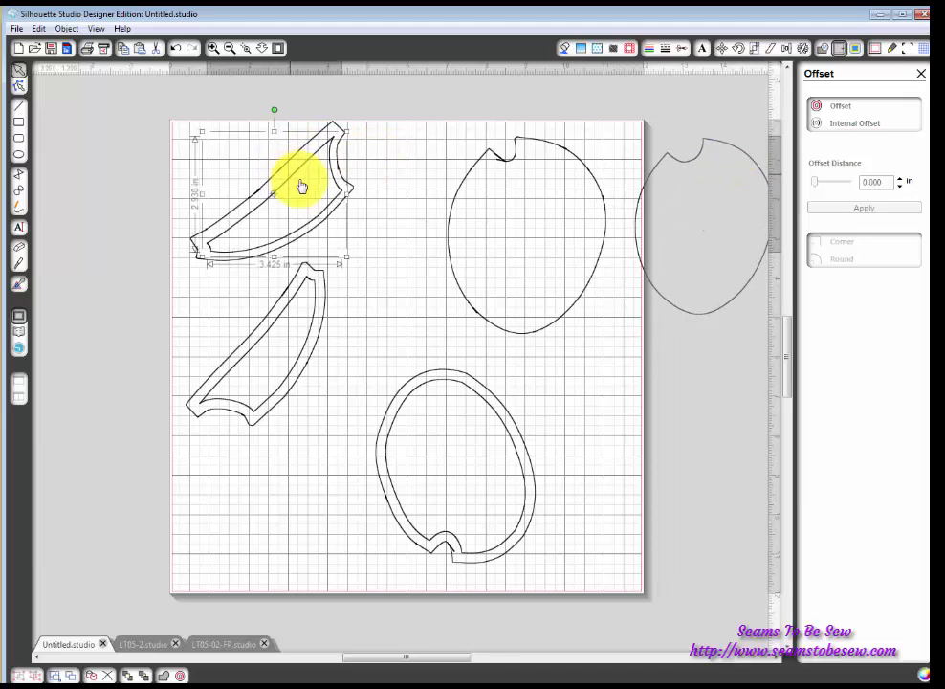
{"action": "left_click_drag", "start_coordinate": [301, 186], "coordinate": [723, 348]}
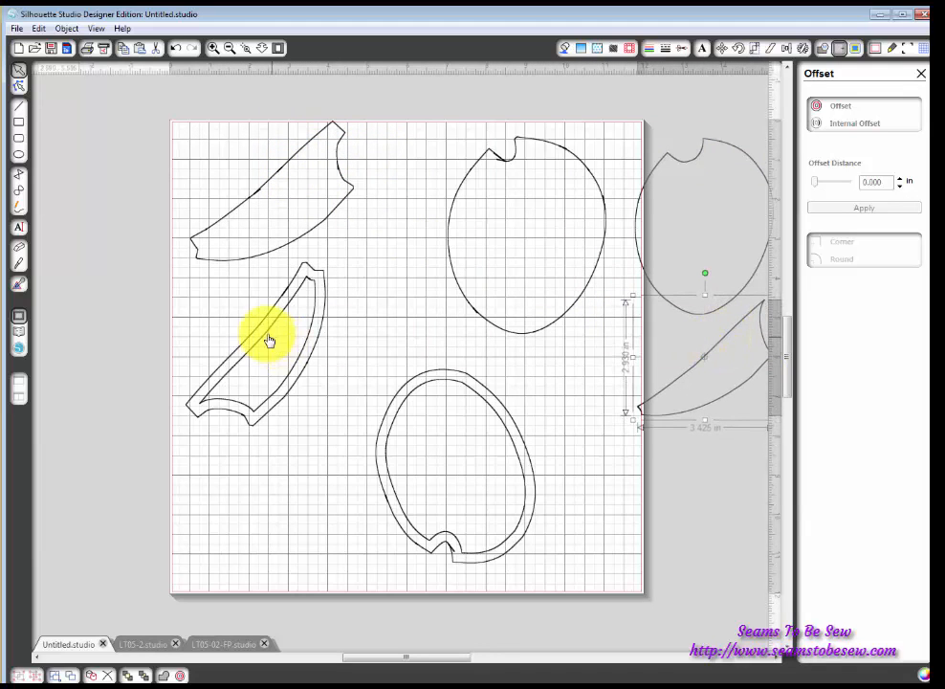
{"action": "left_click_drag", "start_coordinate": [264, 340], "coordinate": [722, 457]}
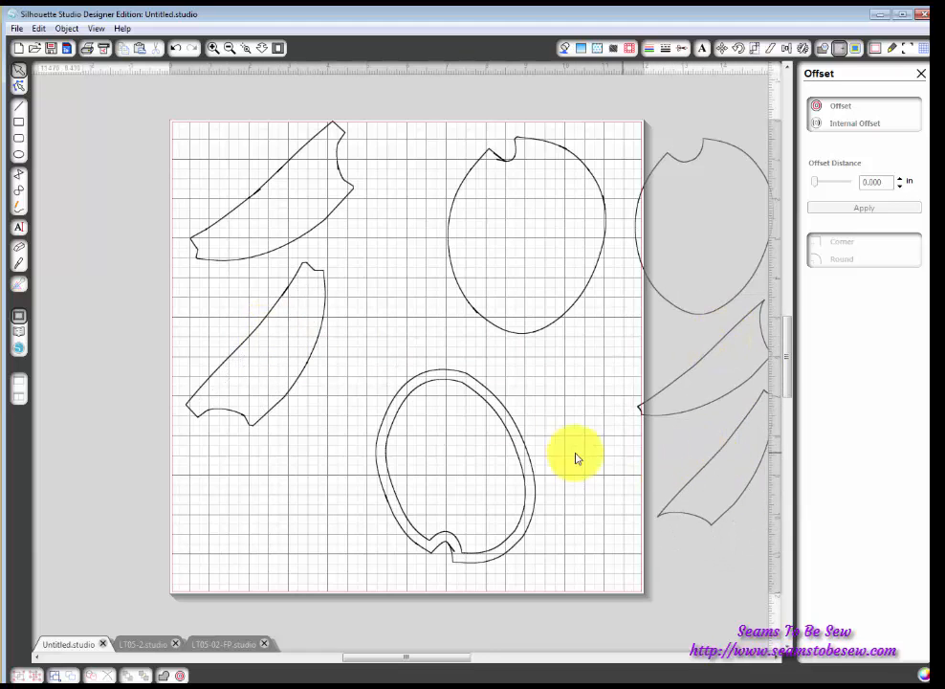
{"action": "left_click_drag", "start_coordinate": [489, 410], "coordinate": [737, 445]}
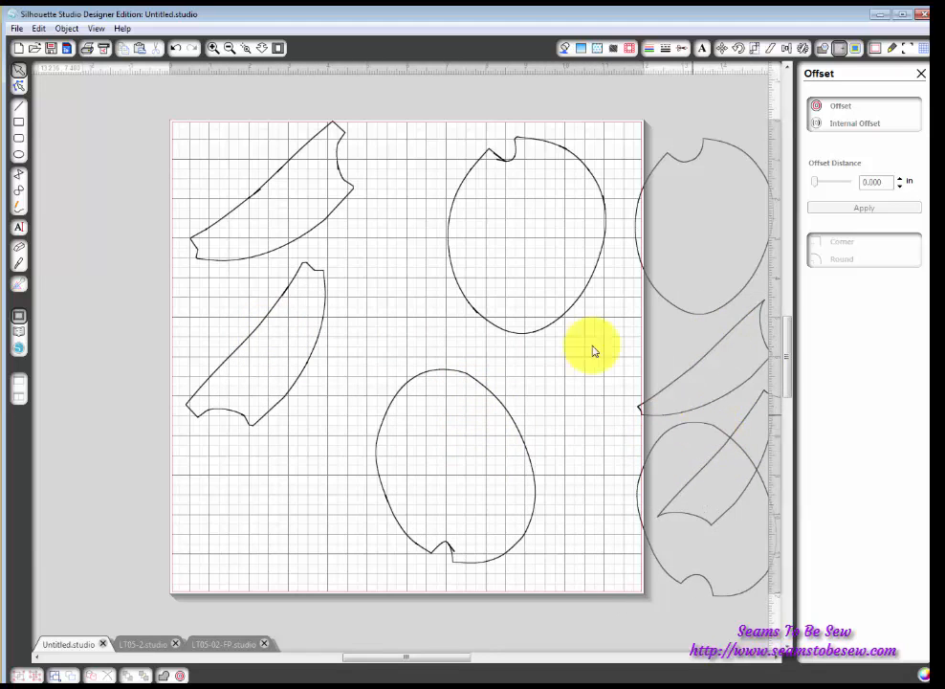
- Rotate the upper crescent offset upright into the page's upper-left corner, and move the other crescent down toward the lower-left corner
{"action": "left_click", "coordinate": [343, 116]}
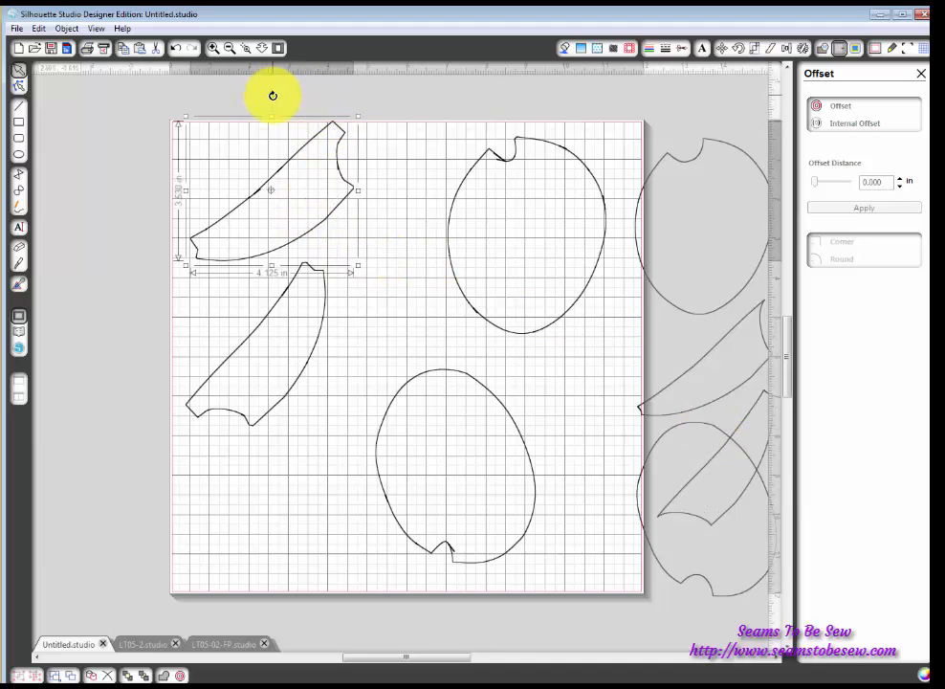
{"action": "left_click_drag", "start_coordinate": [273, 96], "coordinate": [177, 113]}
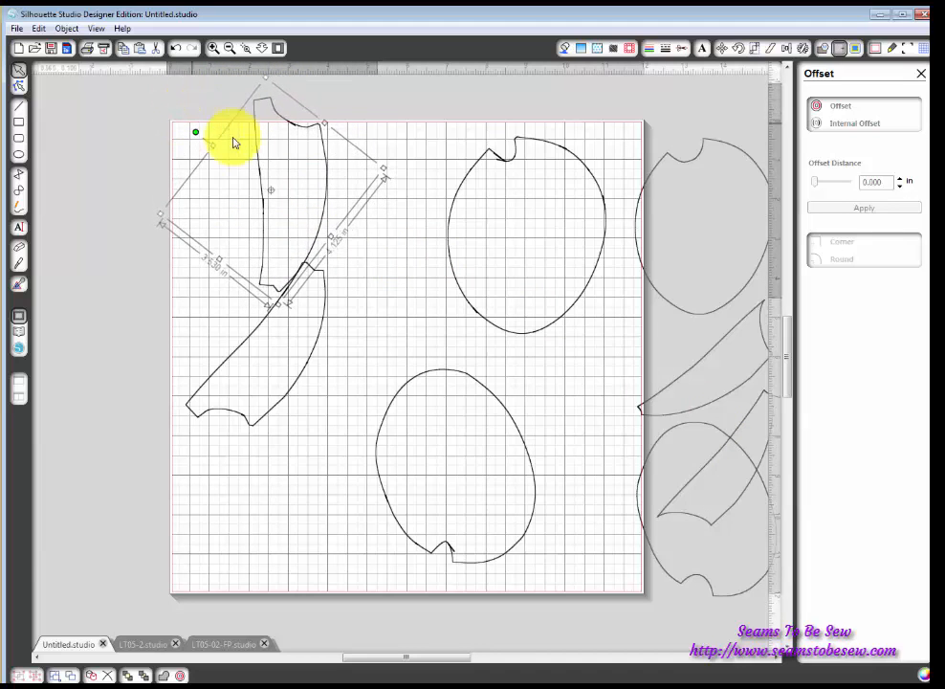
{"action": "left_click_drag", "start_coordinate": [257, 159], "coordinate": [188, 188]}
{"action": "left_click", "coordinate": [251, 330]}
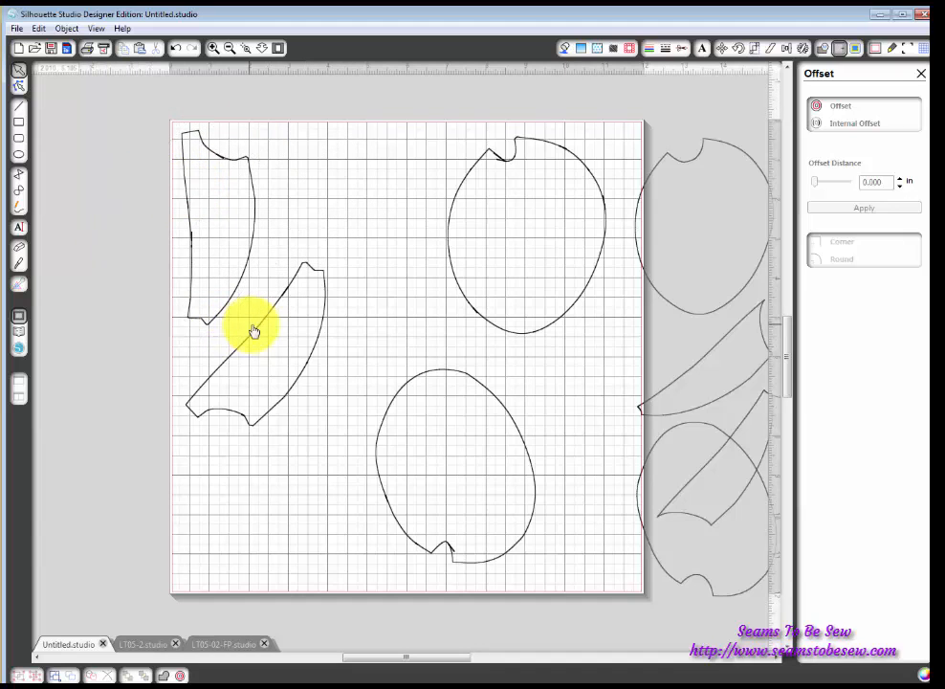
{"action": "left_click_drag", "start_coordinate": [264, 323], "coordinate": [253, 459]}
- Move the lower oval offset up beside the upright crescent, and shift the other oval slightly left to close the gap
{"action": "left_click", "coordinate": [435, 374]}
{"action": "left_click_drag", "start_coordinate": [446, 373], "coordinate": [333, 137]}
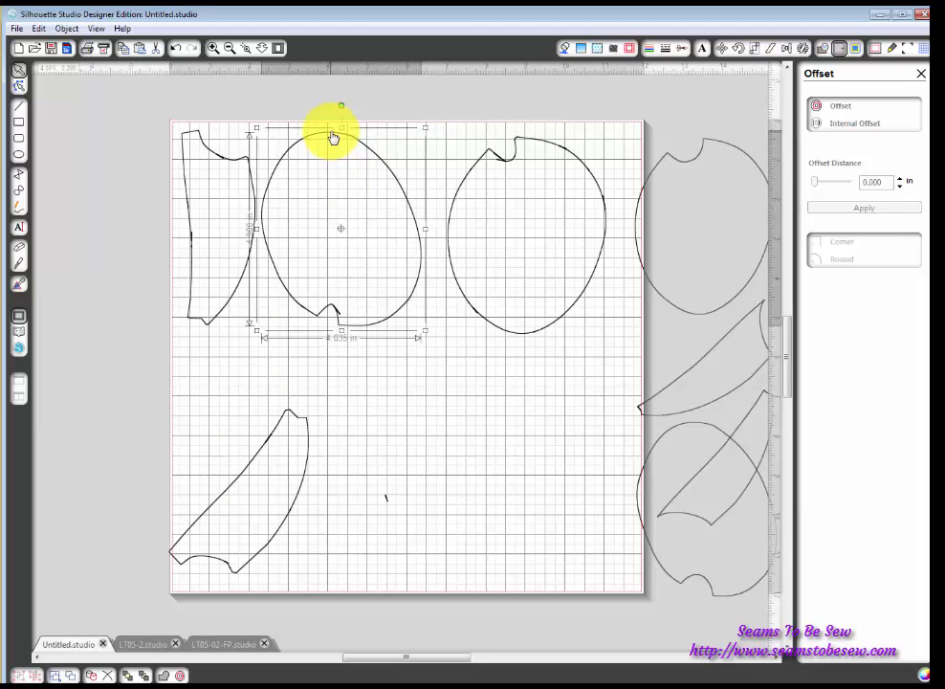
{"action": "left_click", "coordinate": [480, 163]}
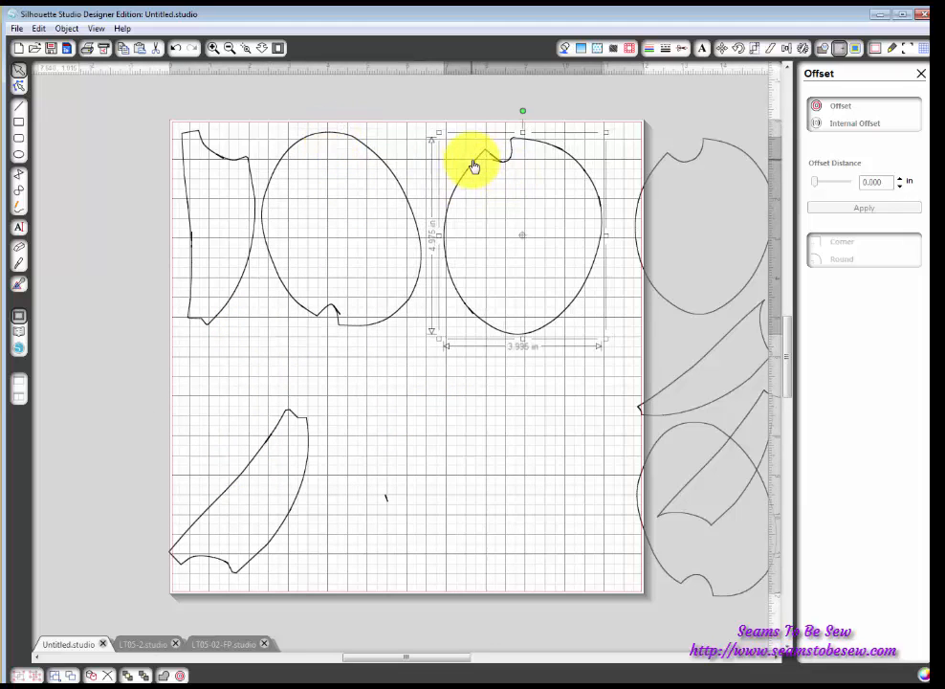
{"action": "left_click_drag", "start_coordinate": [475, 166], "coordinate": [459, 168]}
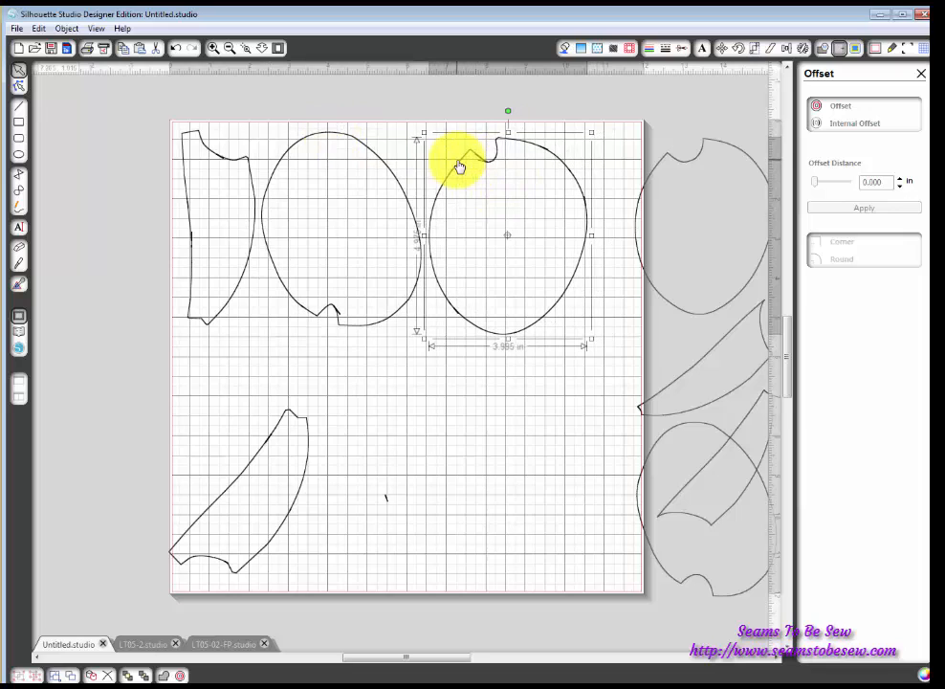
- Rotate the remaining crescent offset to lie roughly horizontal, and nest it beneath the upright crescent and first oval
{"action": "left_click", "coordinate": [304, 429]}
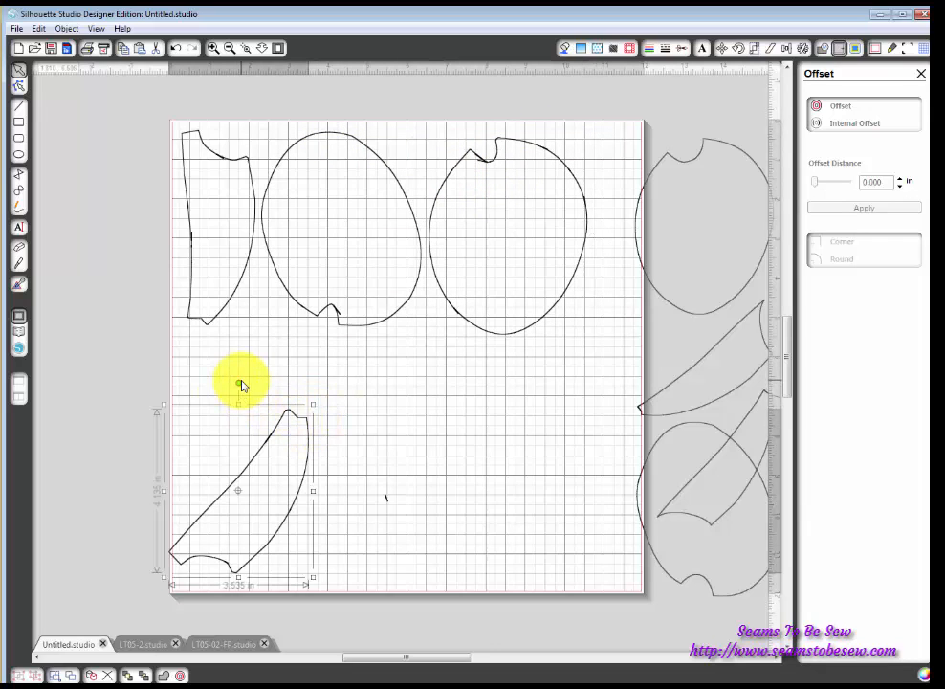
{"action": "left_click_drag", "start_coordinate": [239, 383], "coordinate": [136, 378]}
{"action": "left_click_drag", "start_coordinate": [228, 440], "coordinate": [172, 608]}
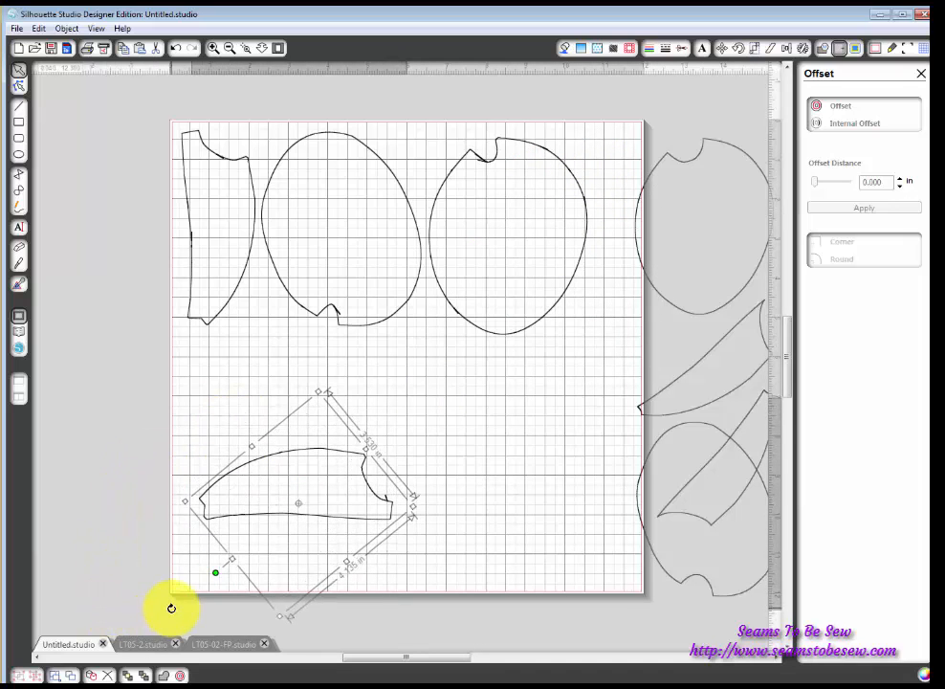
{"action": "left_click_drag", "start_coordinate": [319, 519], "coordinate": [297, 395]}
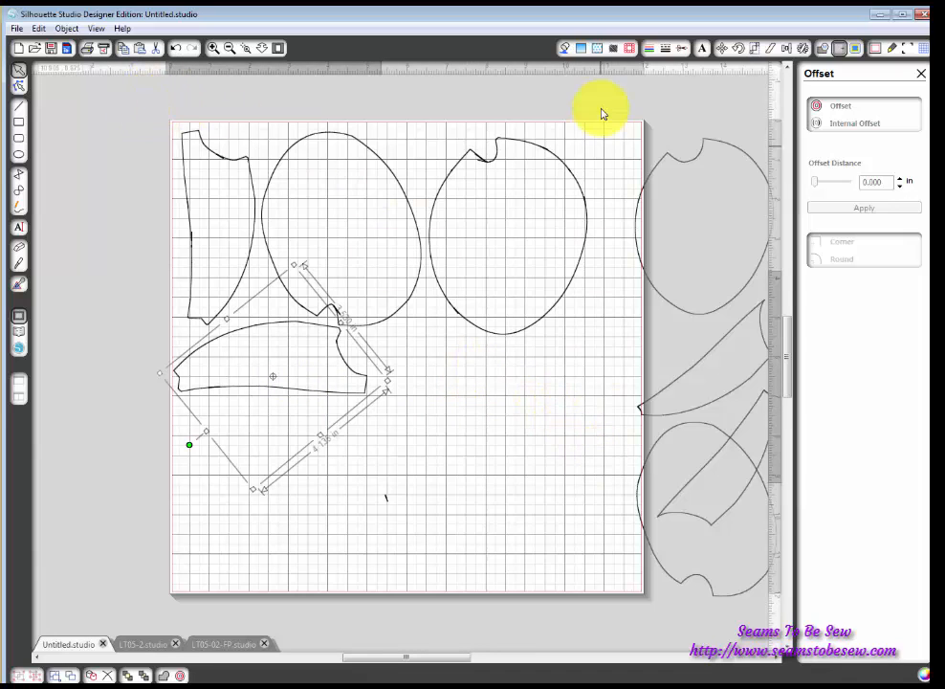
{"action": "left_click", "coordinate": [437, 424]}
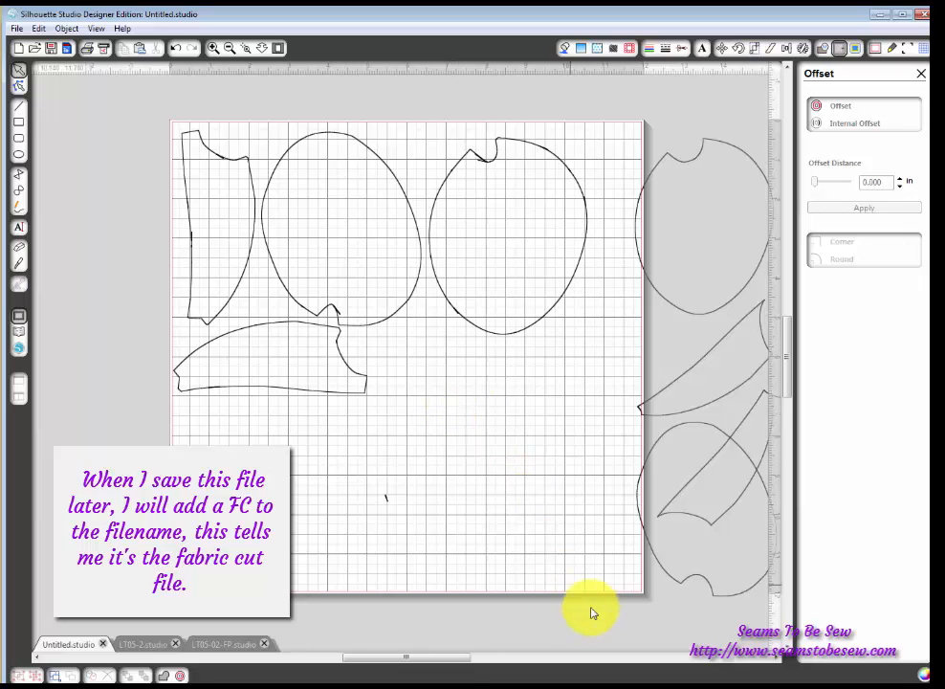
- Cut the four original shapes beside the page in Untitled.studio and paste them into LT05-02-FP.studio
{"action": "left_click_drag", "start_coordinate": [443, 658], "coordinate": [499, 672]}
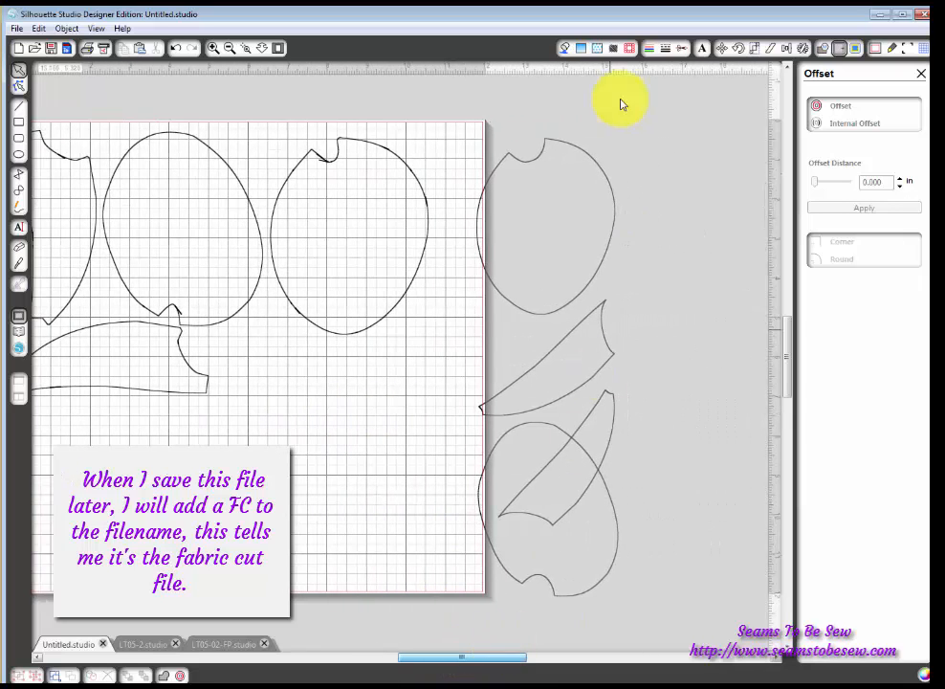
{"action": "left_click", "coordinate": [515, 478]}
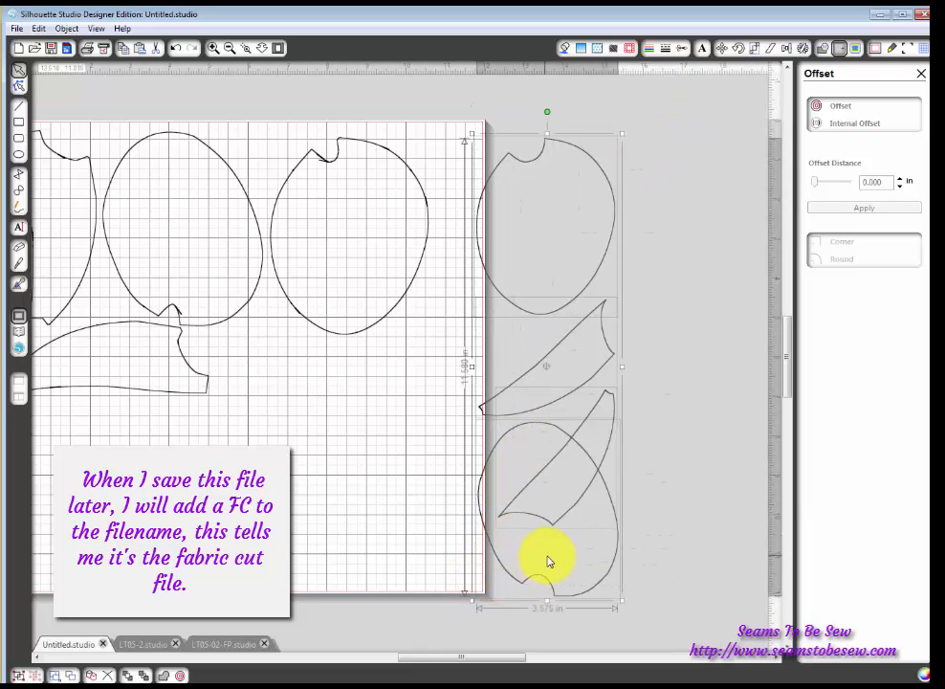
{"action": "right_click", "coordinate": [574, 510]}
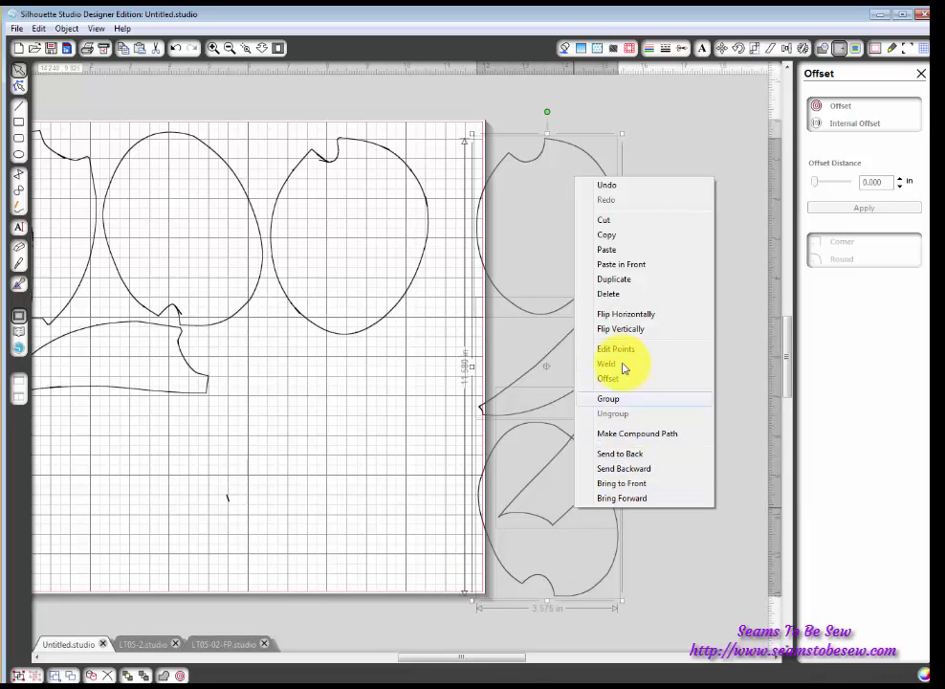
{"action": "left_click", "coordinate": [618, 222]}
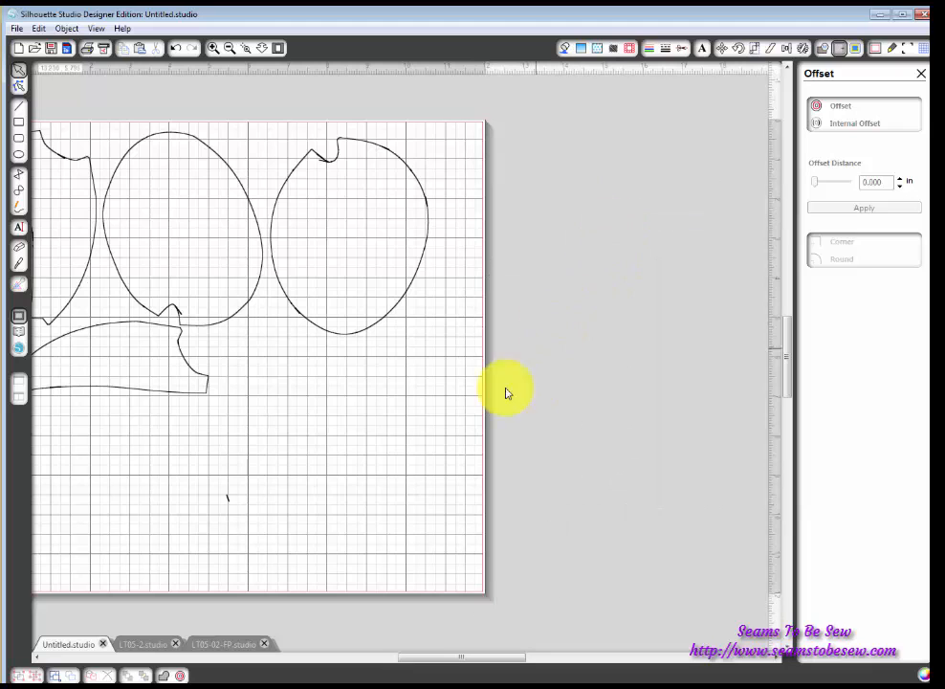
{"action": "left_click", "coordinate": [227, 644]}
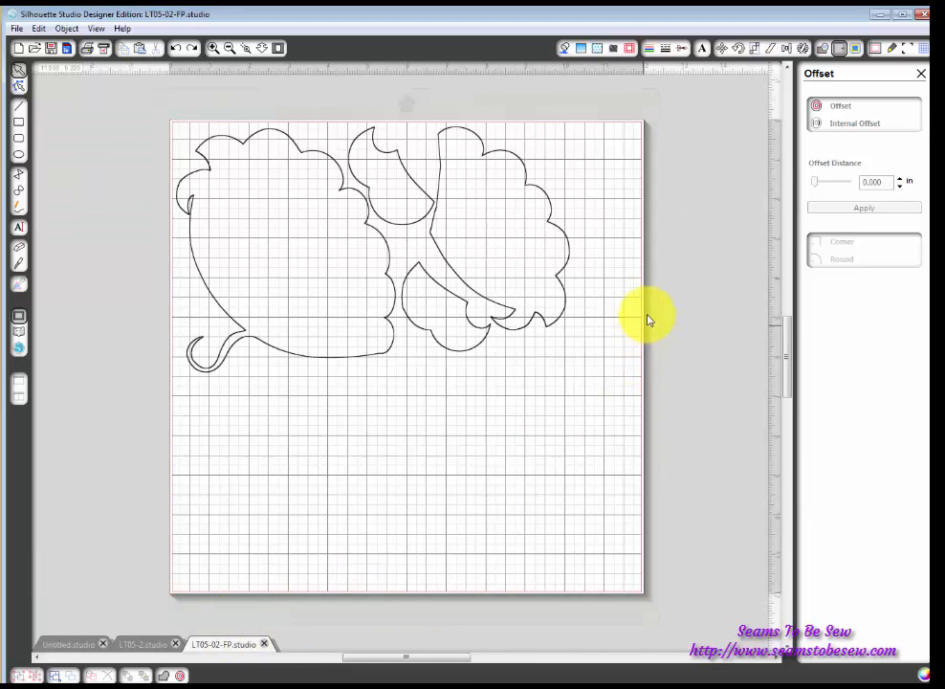
{"action": "right_click", "coordinate": [649, 313]}
{"action": "left_click", "coordinate": [679, 354]}
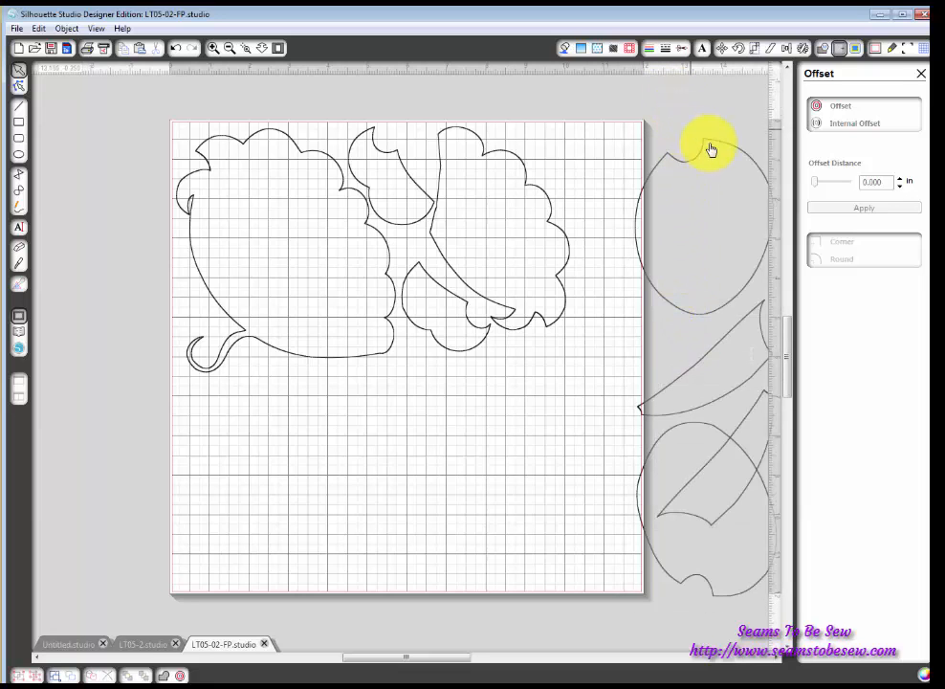
- Place the upper oval in the page's lower-left corner, and rotate the upper crescent nearly upright to nest it against the oval's right side
{"action": "left_click_drag", "start_coordinate": [728, 154], "coordinate": [276, 376]}
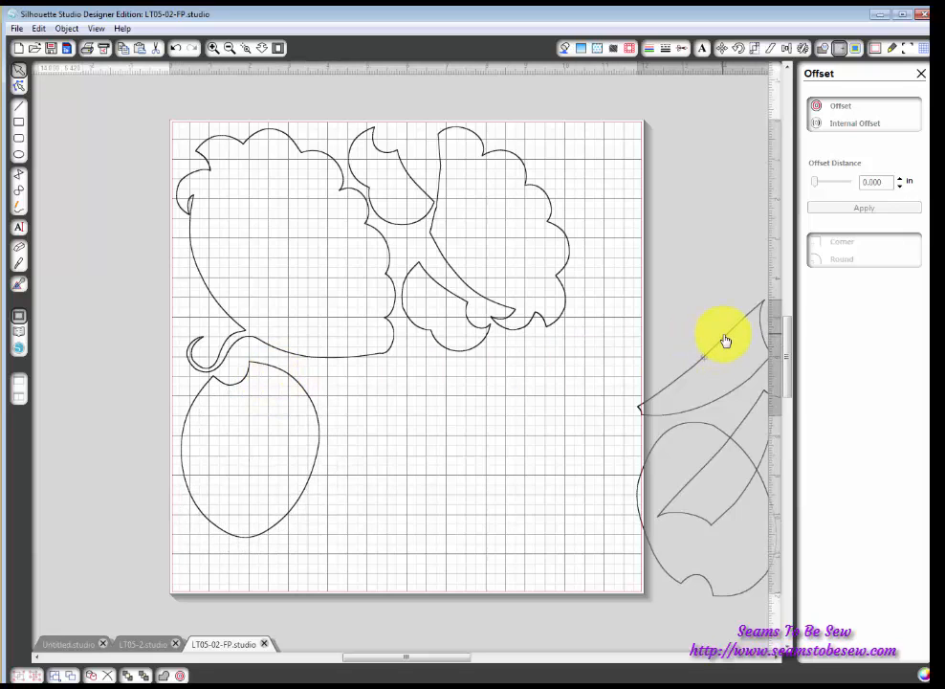
{"action": "left_click_drag", "start_coordinate": [736, 327], "coordinate": [500, 393]}
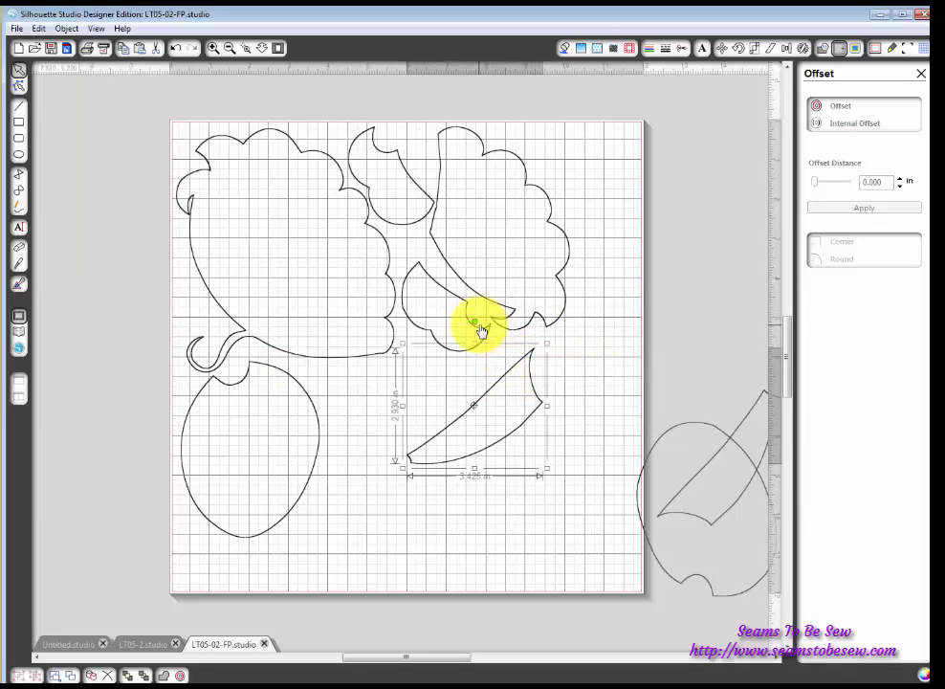
{"action": "left_click_drag", "start_coordinate": [475, 320], "coordinate": [406, 356]}
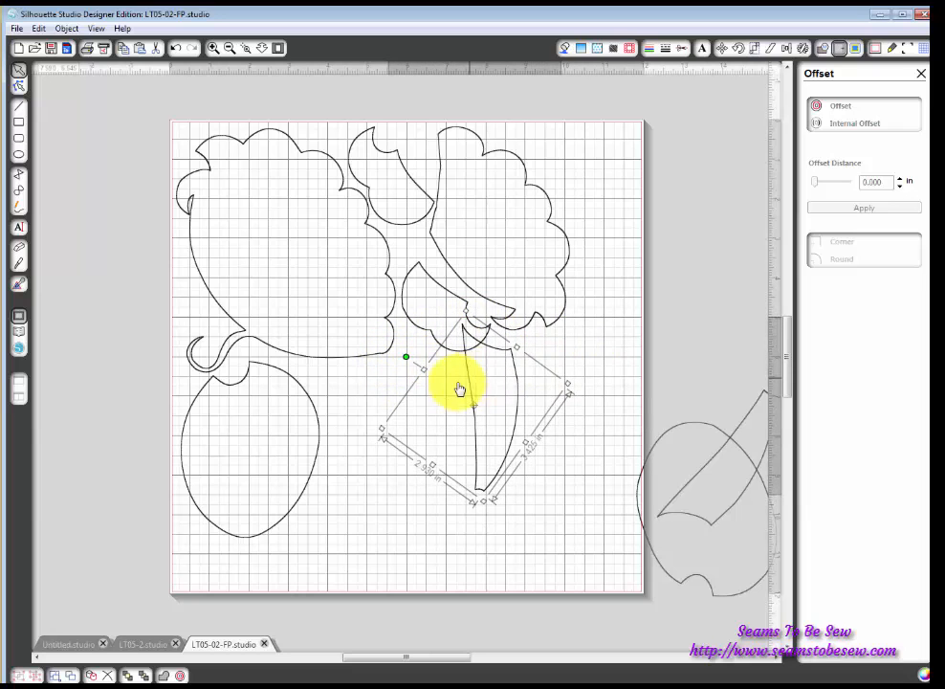
{"action": "left_click_drag", "start_coordinate": [469, 386], "coordinate": [331, 429]}
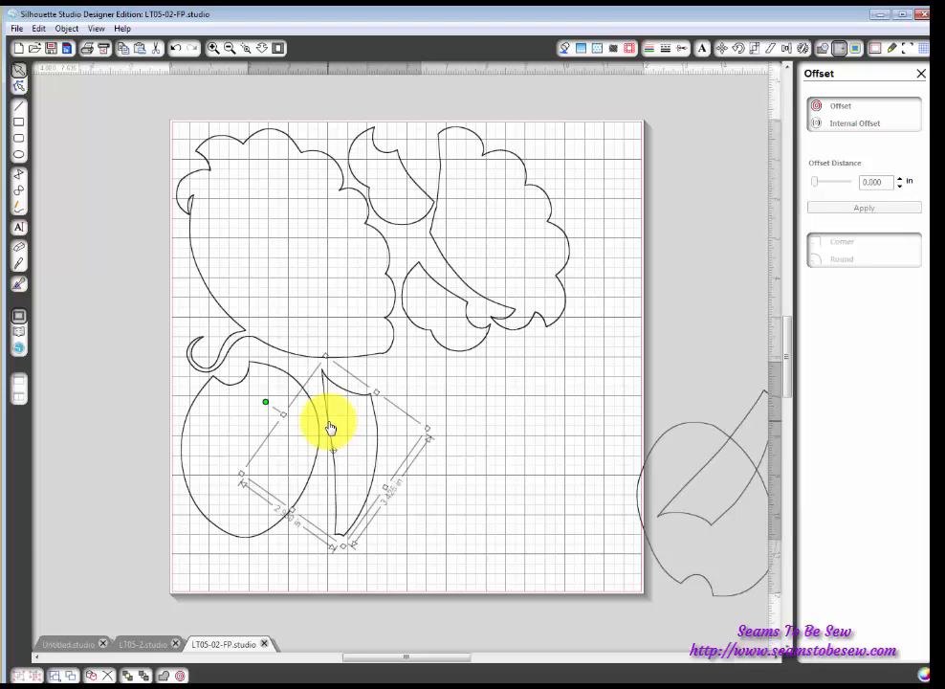
{"action": "left_click_drag", "start_coordinate": [330, 428], "coordinate": [325, 423]}
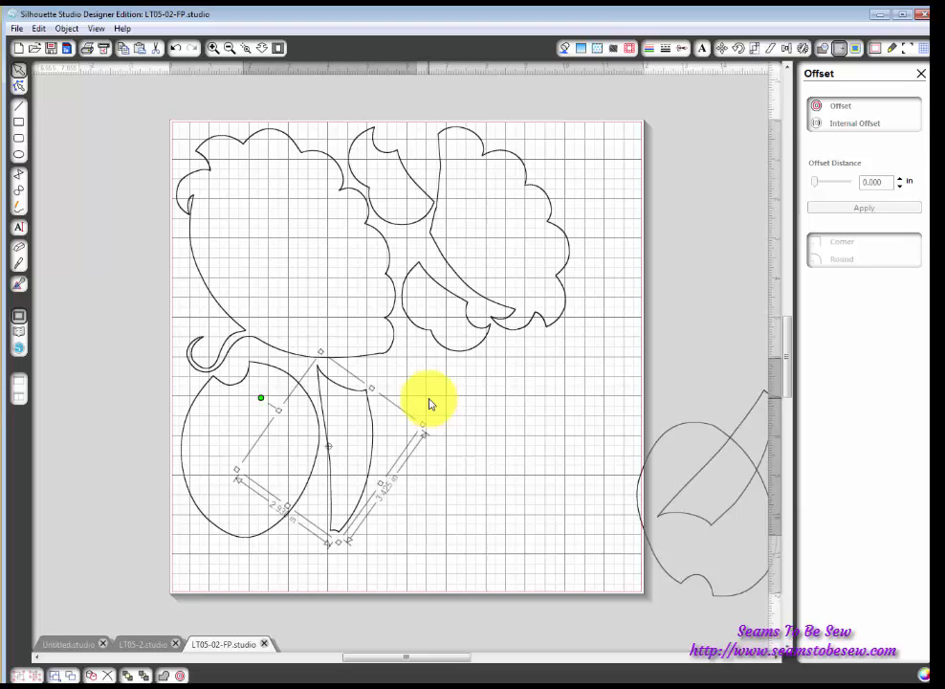
- Move the other oval onto the page beside the nested crescent, and rotate the last crescent nearly upright to nest it against that oval
{"action": "left_click", "coordinate": [698, 430]}
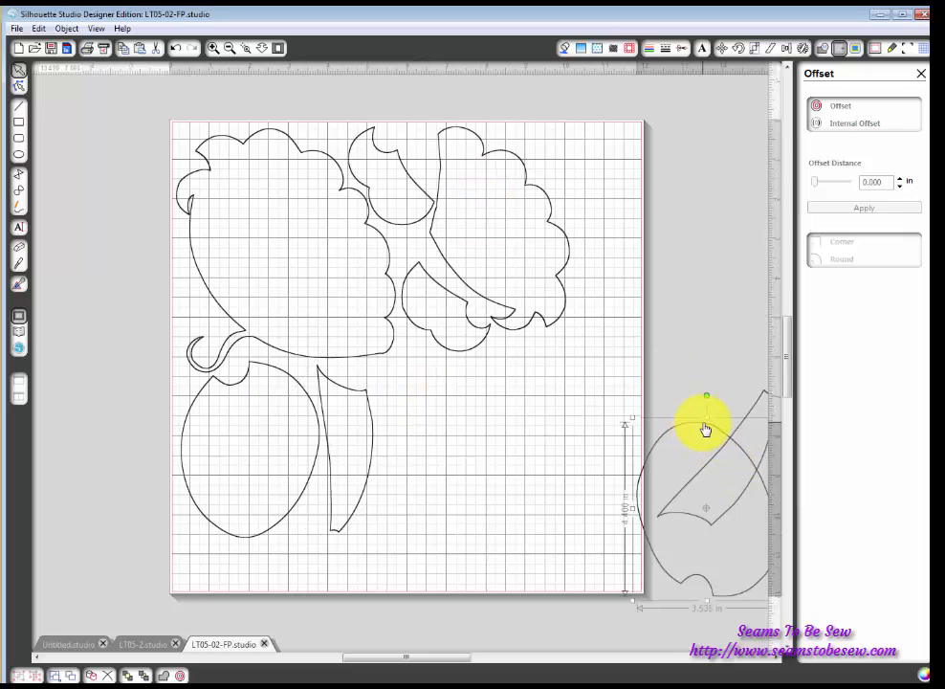
{"action": "left_click_drag", "start_coordinate": [702, 430], "coordinate": [444, 380]}
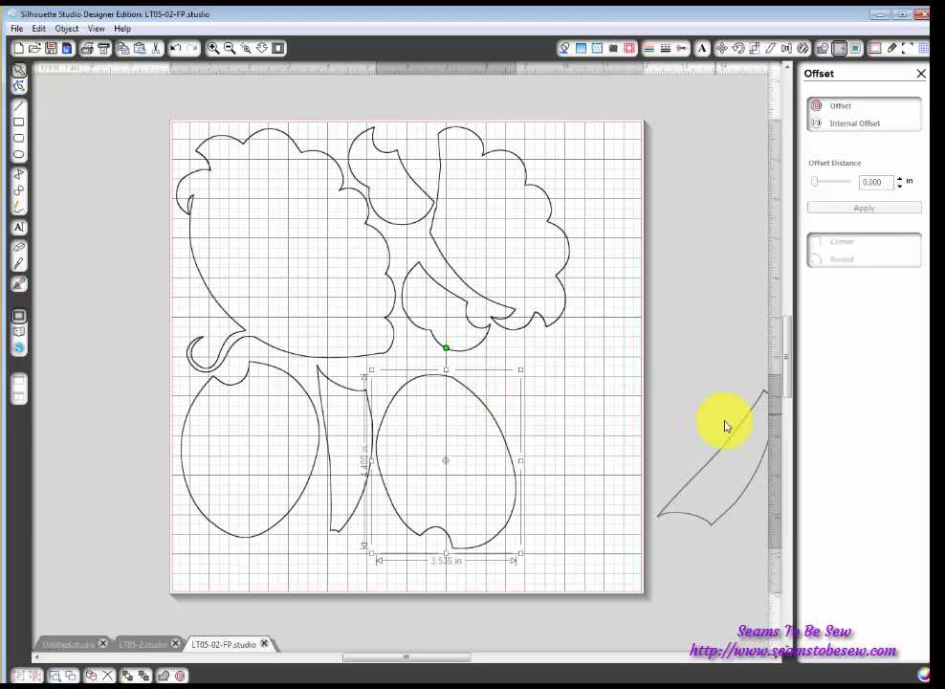
{"action": "left_click_drag", "start_coordinate": [737, 432], "coordinate": [663, 405]}
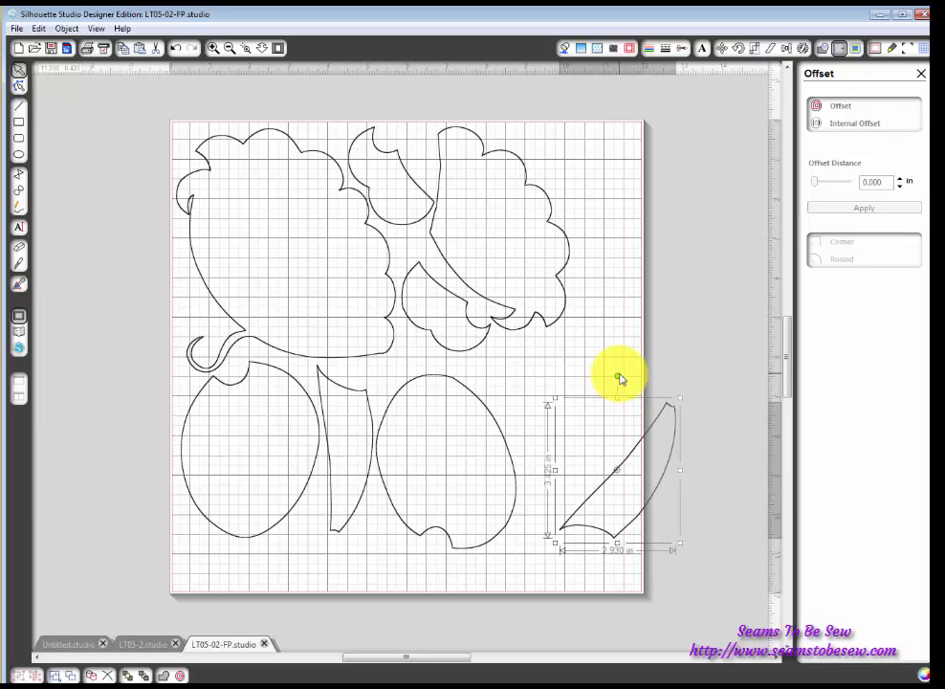
{"action": "left_click", "coordinate": [620, 381]}
{"action": "left_click", "coordinate": [667, 407]}
{"action": "left_click_drag", "start_coordinate": [617, 378], "coordinate": [549, 410]}
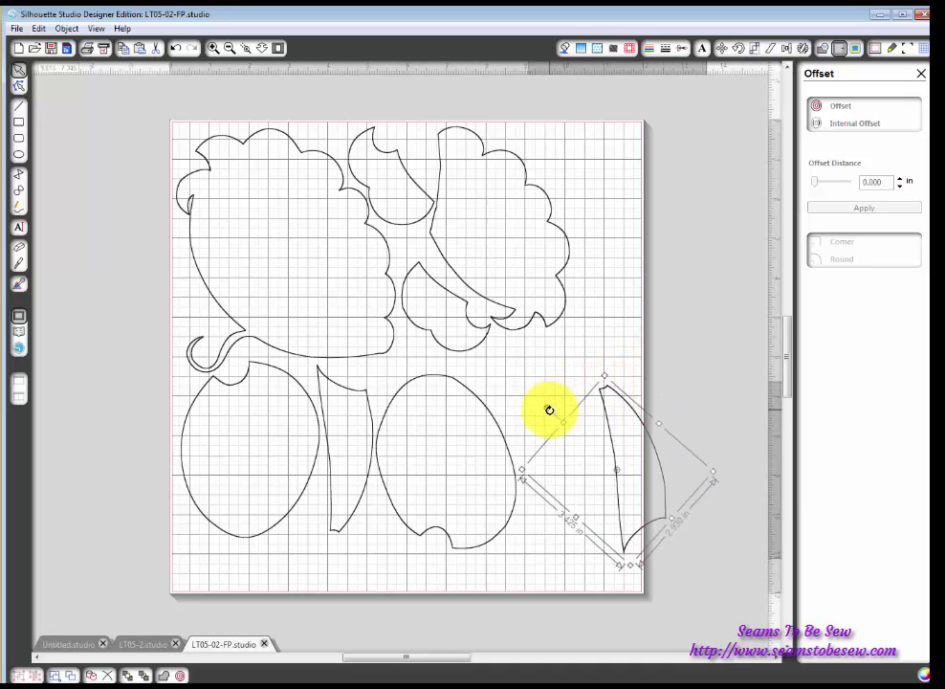
{"action": "left_click_drag", "start_coordinate": [616, 448], "coordinate": [522, 436]}
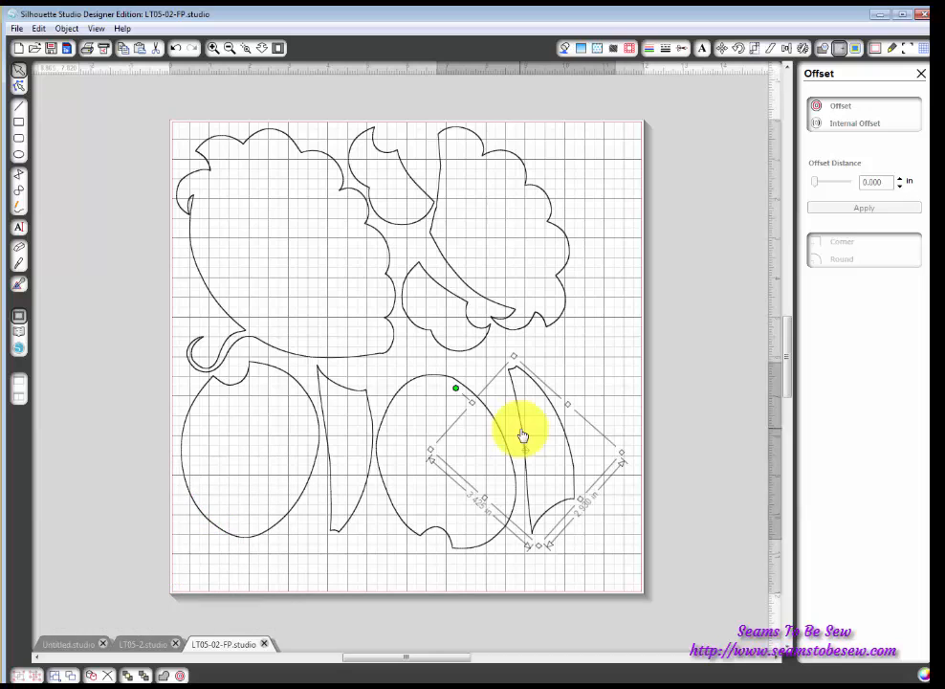
{"action": "left_click", "coordinate": [713, 148]}
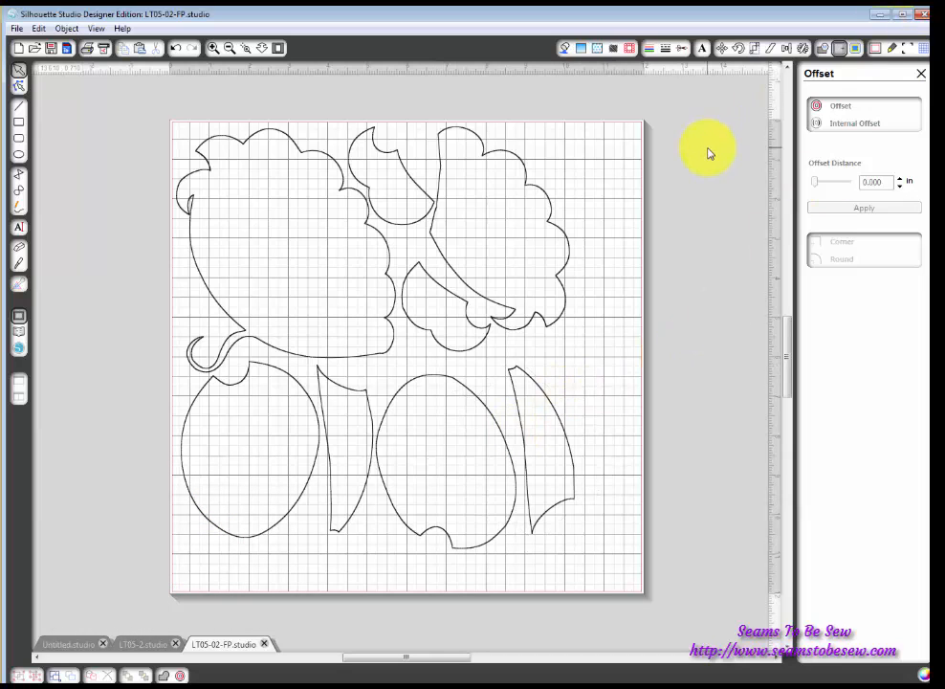
- Try the layout on a Letter page with the Letter cutting mat
{"action": "left_click", "coordinate": [875, 50]}
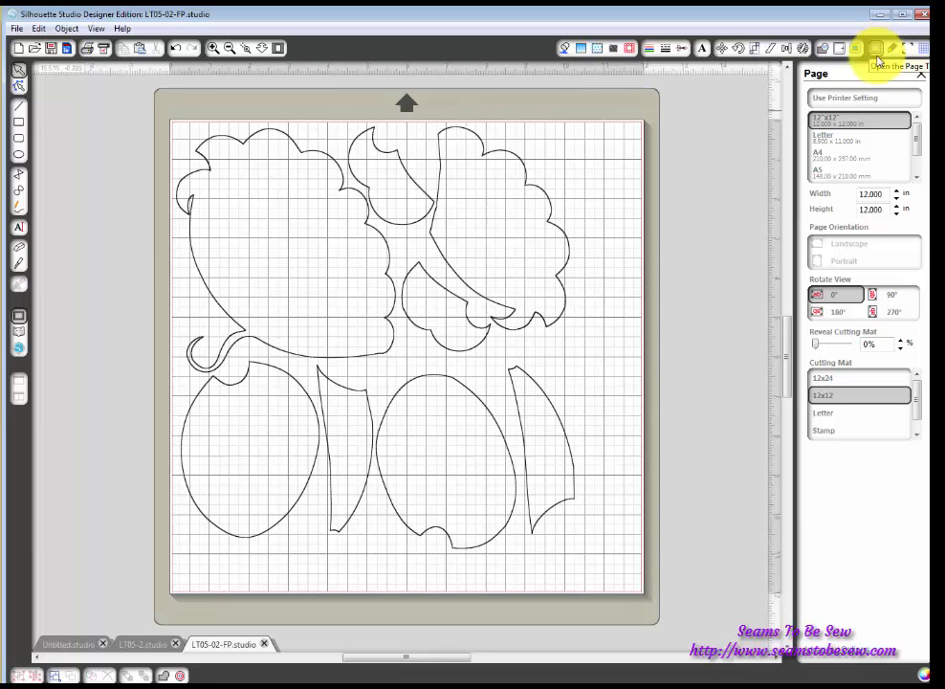
{"action": "left_click", "coordinate": [847, 139]}
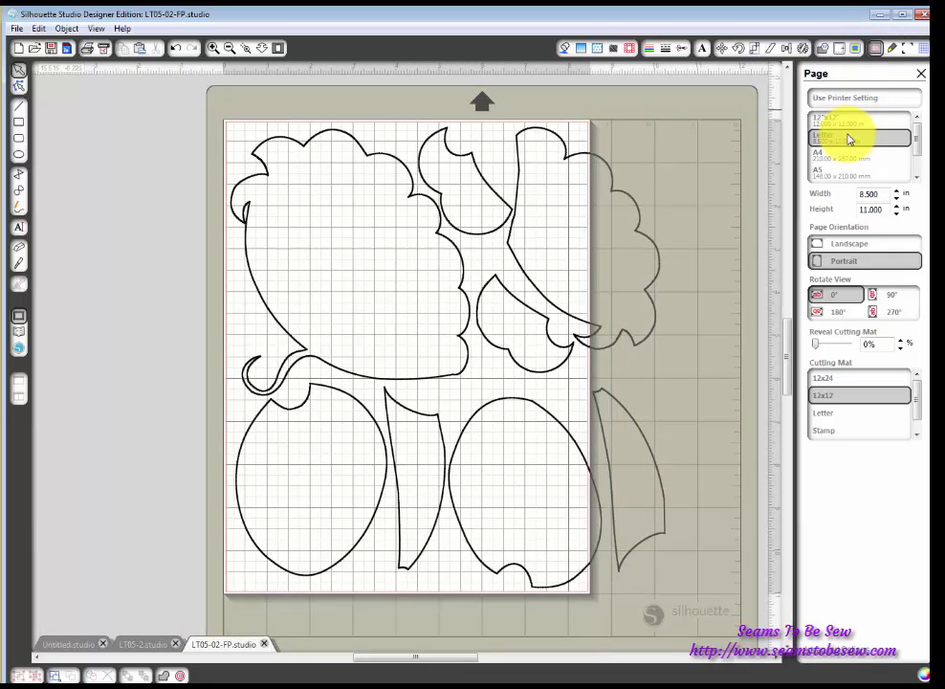
{"action": "left_click", "coordinate": [845, 122]}
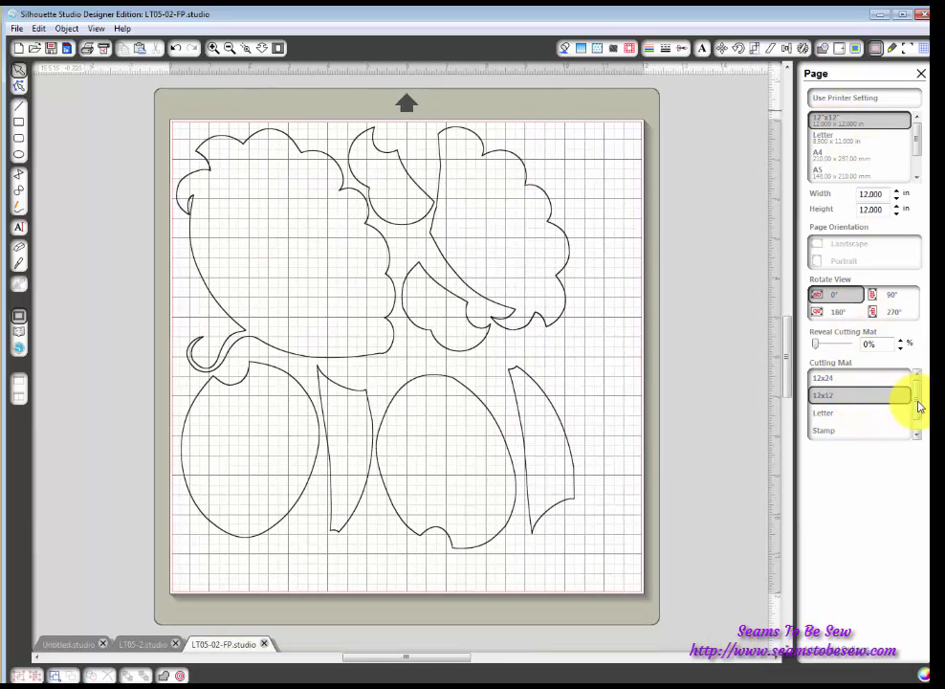
{"action": "scroll", "coordinate": [908, 398], "scroll_direction": "down", "scroll_amount": 1}
{"action": "left_click", "coordinate": [824, 397]}
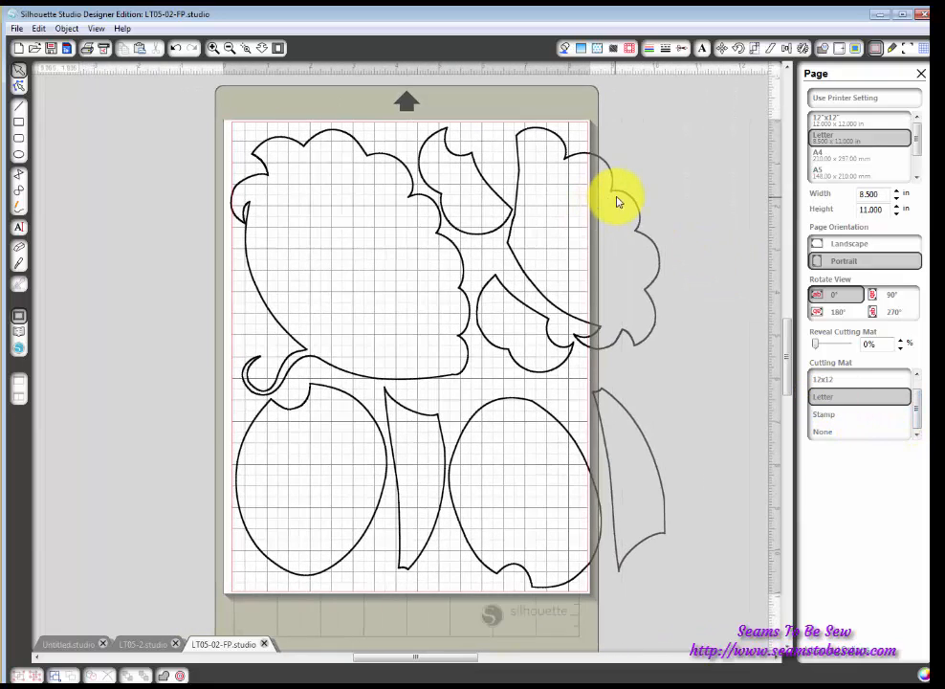
- Move the right scalloped shape off the page, and rotate the small curved shape above the right oval slightly clockwise
{"action": "left_click_drag", "start_coordinate": [617, 201], "coordinate": [717, 200]}
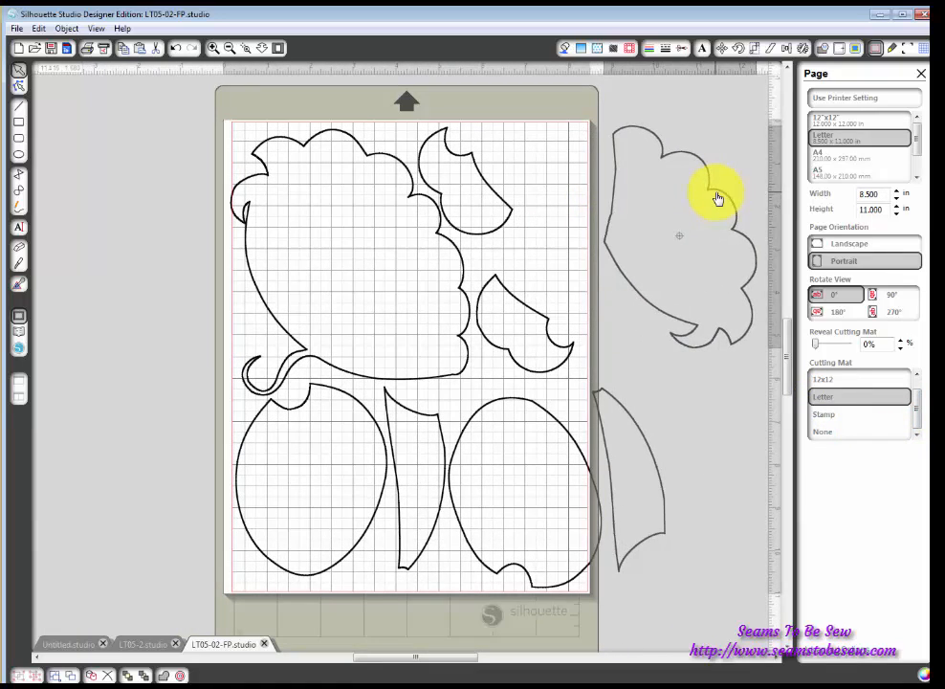
{"action": "left_click", "coordinate": [552, 342]}
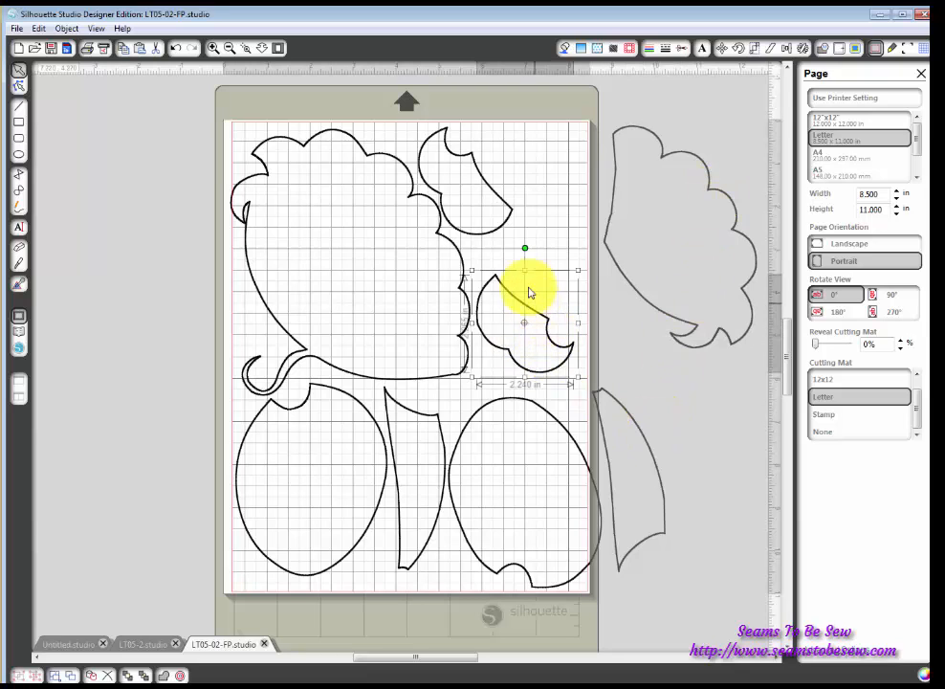
{"action": "left_click_drag", "start_coordinate": [525, 248], "coordinate": [549, 254]}
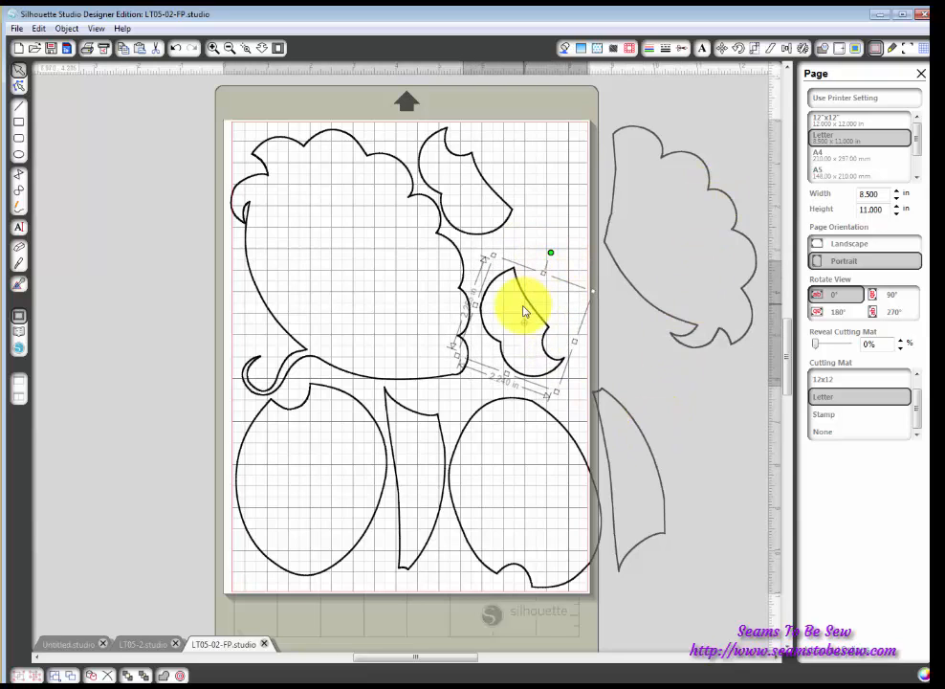
{"action": "left_click_drag", "start_coordinate": [525, 307], "coordinate": [521, 312]}
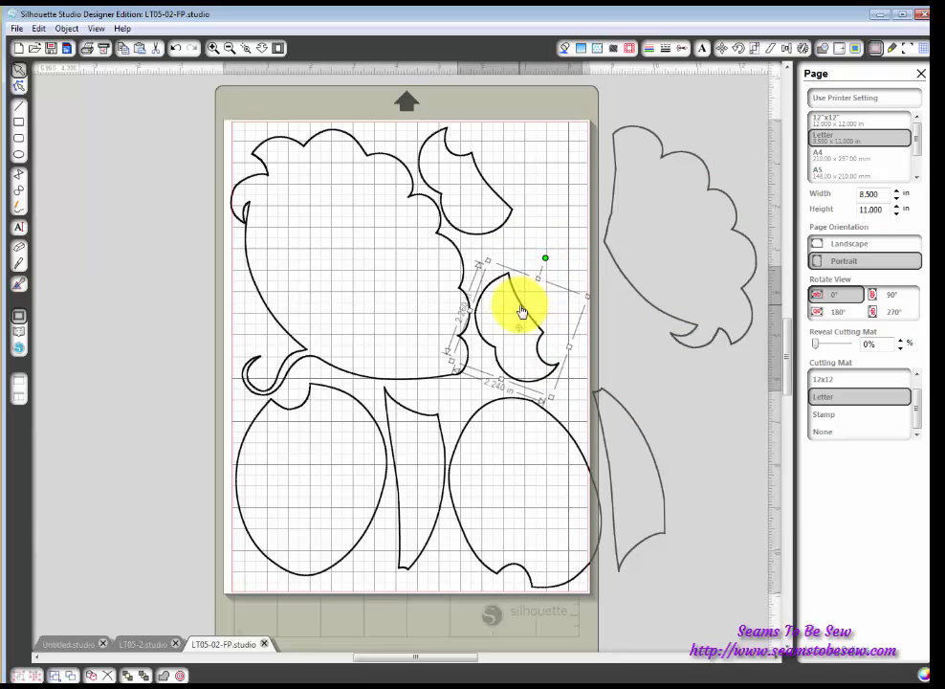
- Move the right crescent up into the page's upper-right gap, and nudge the left oval slightly up and left
{"action": "left_click", "coordinate": [633, 433]}
{"action": "mouse_move", "coordinate": [647, 439]}
{"action": "left_mouse_down"}
{"action": "mouse_move", "coordinate": [574, 261]}
{"action": "mouse_move", "coordinate": [574, 186]}
{"action": "mouse_move", "coordinate": [543, 194]}
{"action": "mouse_move", "coordinate": [567, 190]}
{"action": "left_mouse_up"}
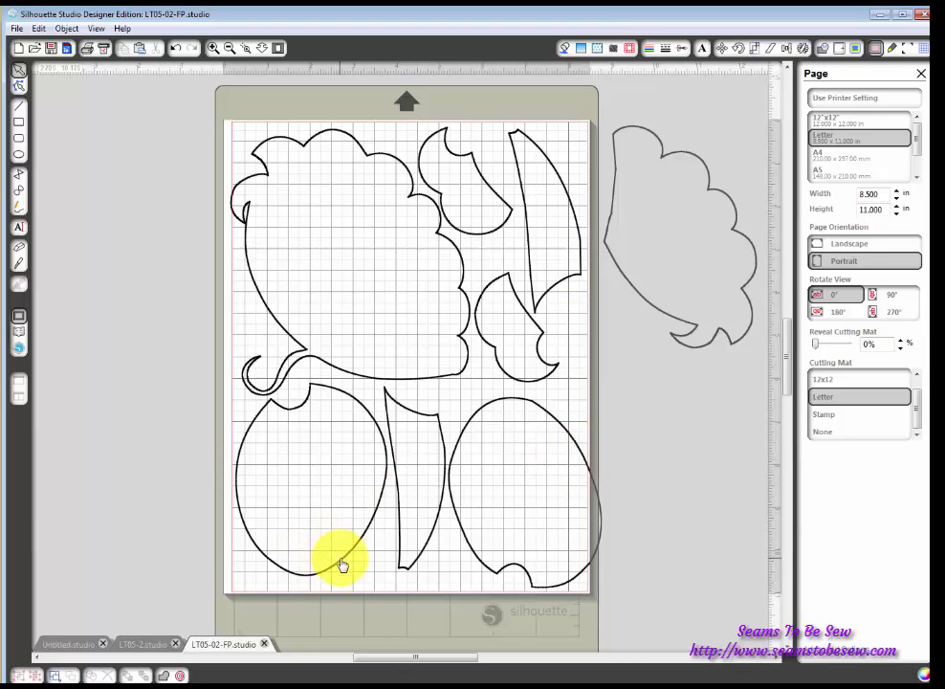
{"action": "mouse_move", "coordinate": [341, 559]}
{"action": "left_mouse_down"}
{"action": "mouse_move", "coordinate": [333, 560]}
{"action": "mouse_move", "coordinate": [342, 562]}
{"action": "left_mouse_up"}
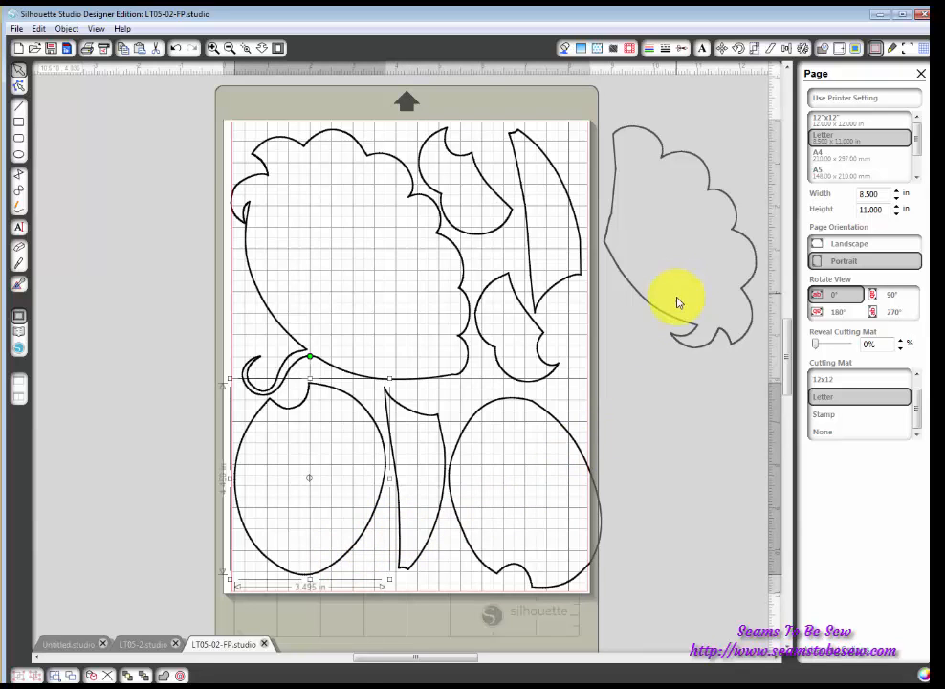
- Set the cutting mat and page to 12x12, and move the right scalloped shape down and left to fit inside the page
{"action": "left_click", "coordinate": [834, 383]}
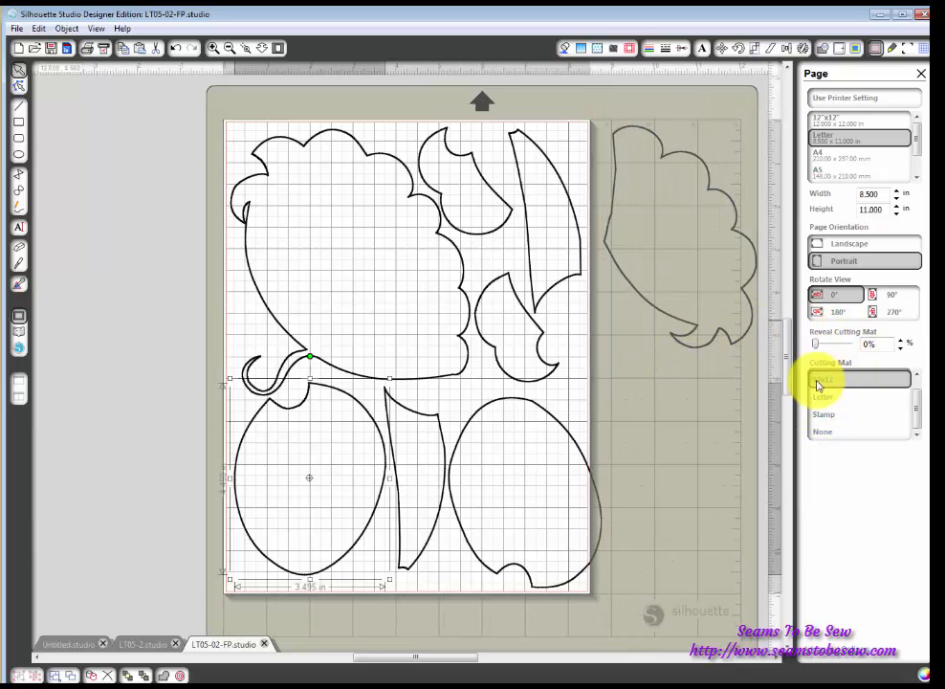
{"action": "left_click", "coordinate": [847, 122]}
{"action": "left_click", "coordinate": [845, 122]}
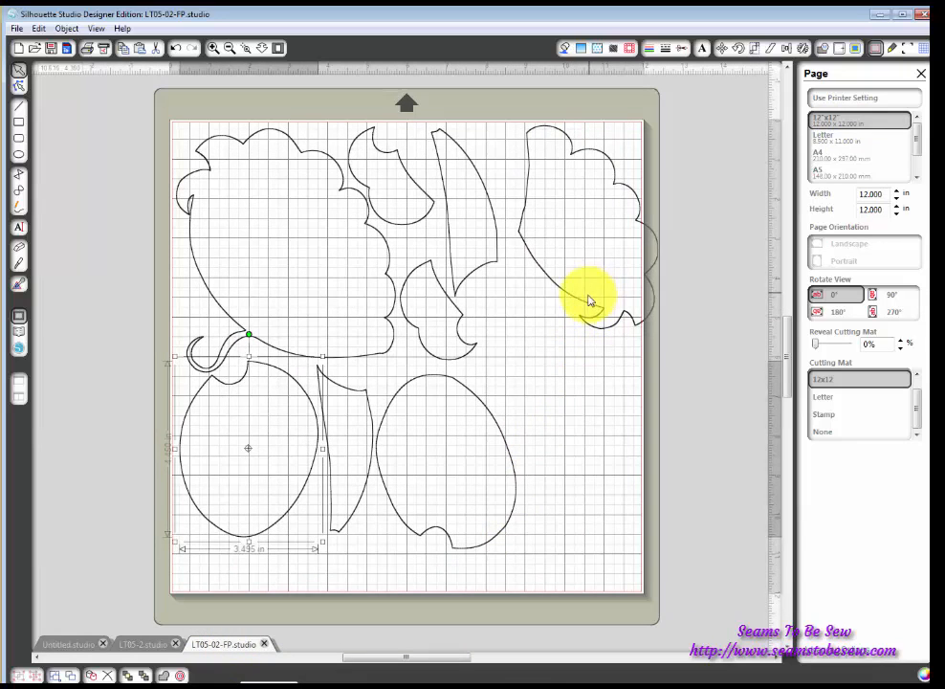
{"action": "left_click_drag", "start_coordinate": [590, 302], "coordinate": [564, 394]}
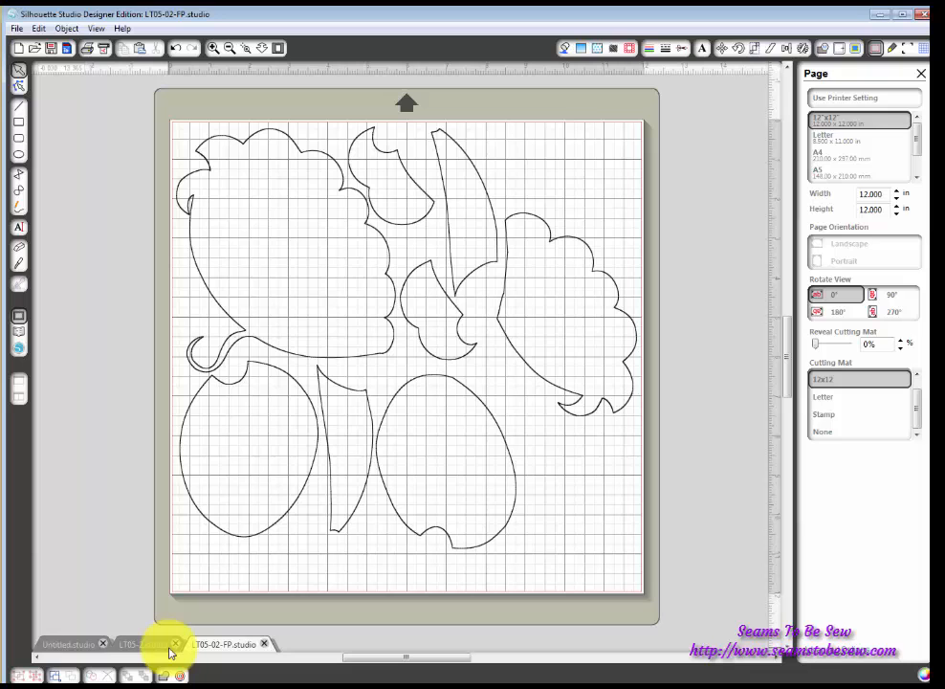
- Select all shapes on the page and set their cut style to Cut Edge
{"action": "left_click", "coordinate": [682, 48]}
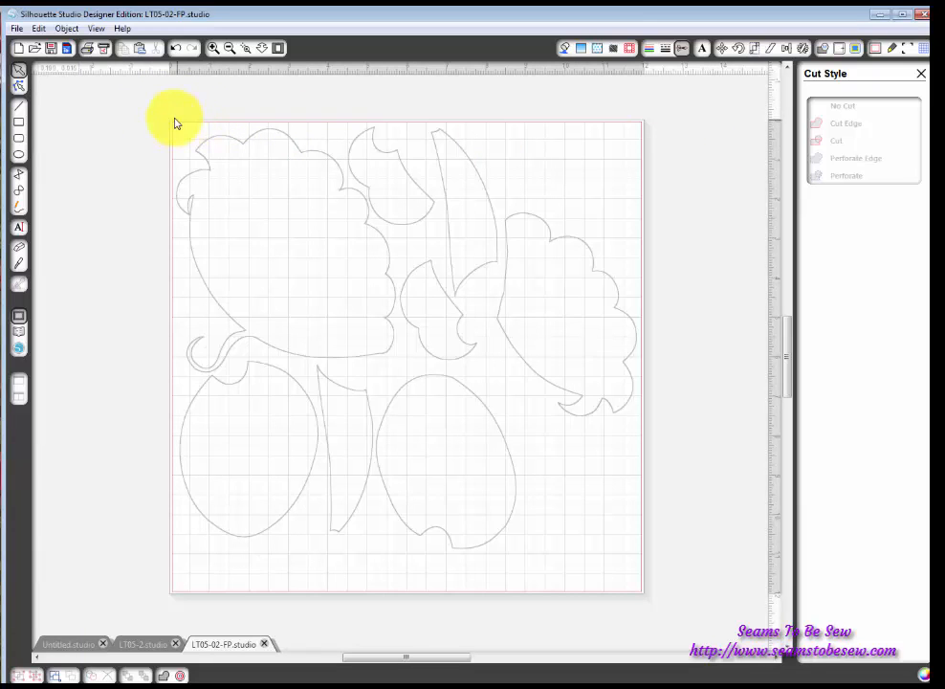
{"action": "left_click_drag", "start_coordinate": [152, 108], "coordinate": [666, 598]}
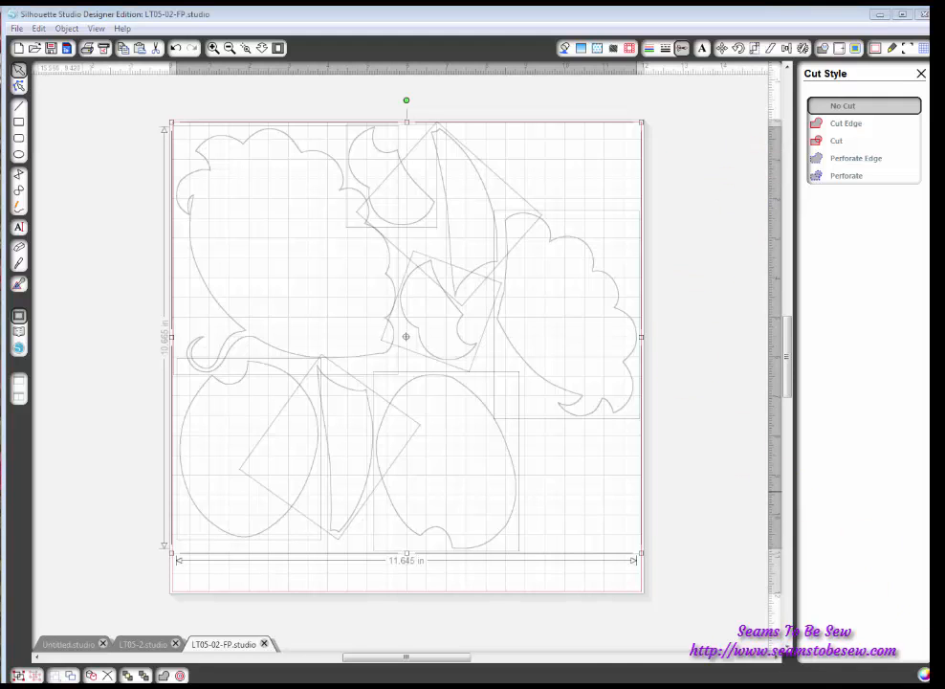
{"action": "left_click", "coordinate": [922, 669]}
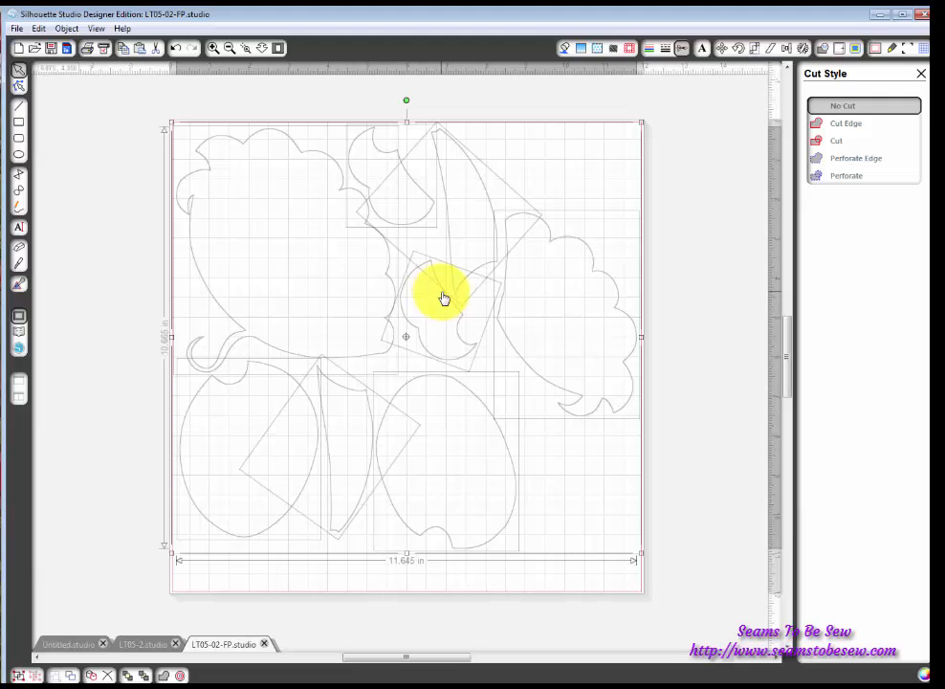
{"action": "left_click", "coordinate": [845, 125]}
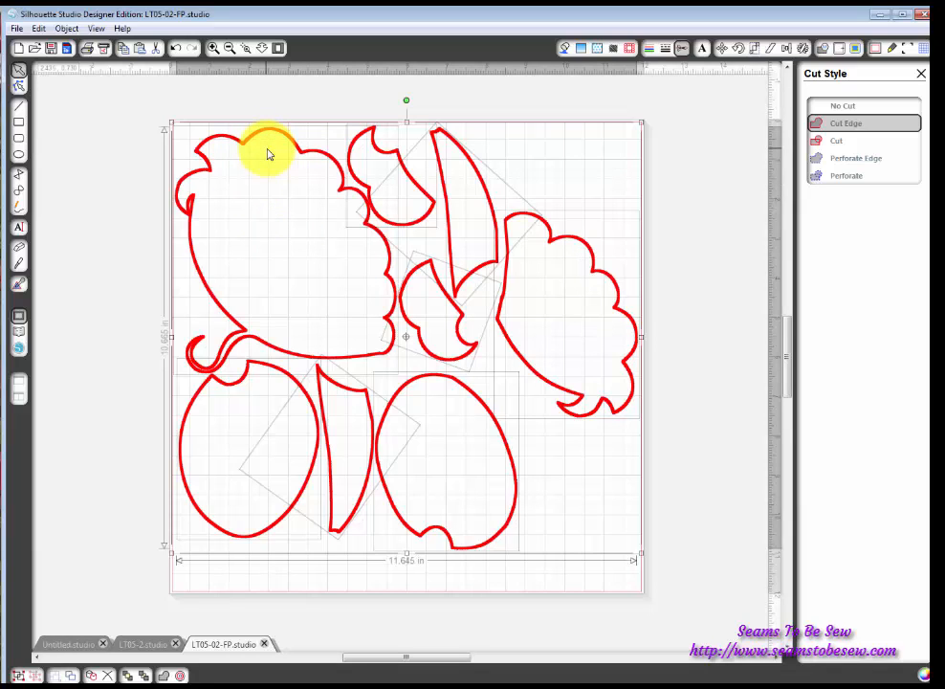
- Select the large scalloped shape and several other shapes one by one to check that each uses the Cut Edge style
{"action": "left_click", "coordinate": [519, 155]}
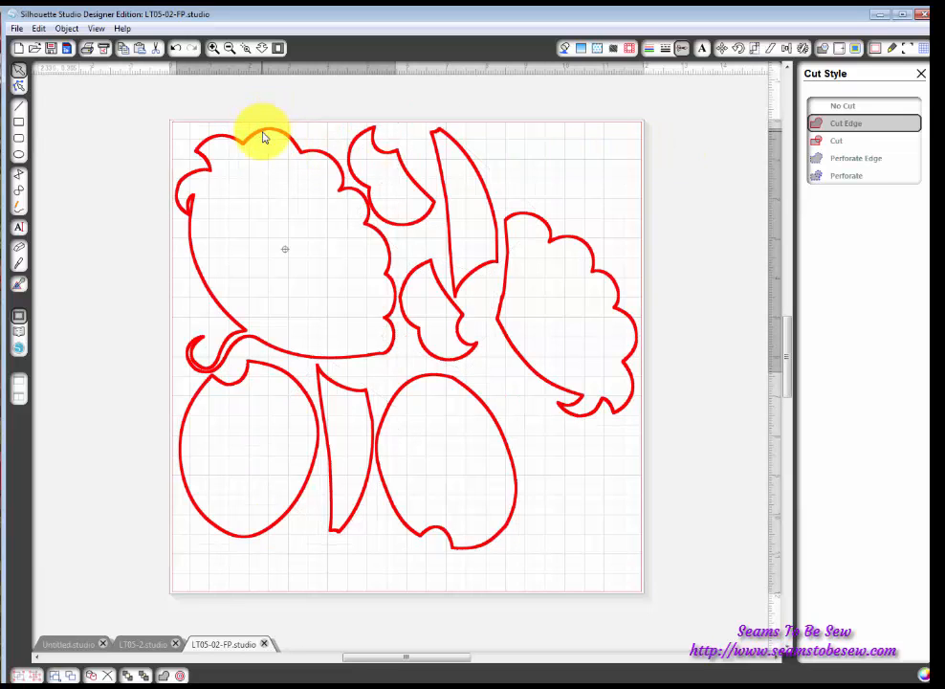
{"action": "left_click", "coordinate": [264, 138]}
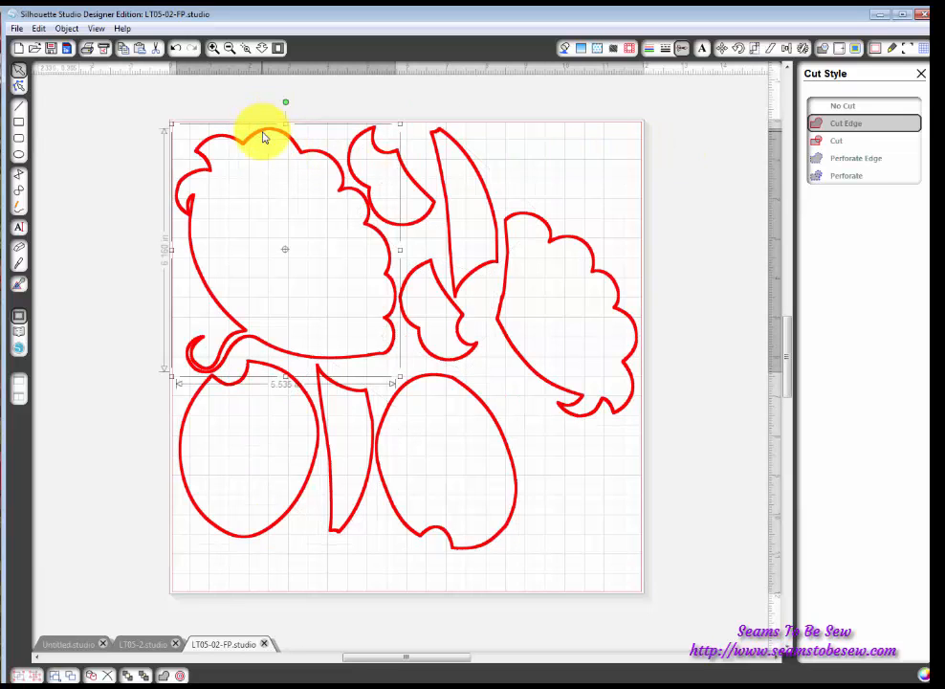
{"action": "left_click", "coordinate": [849, 128]}
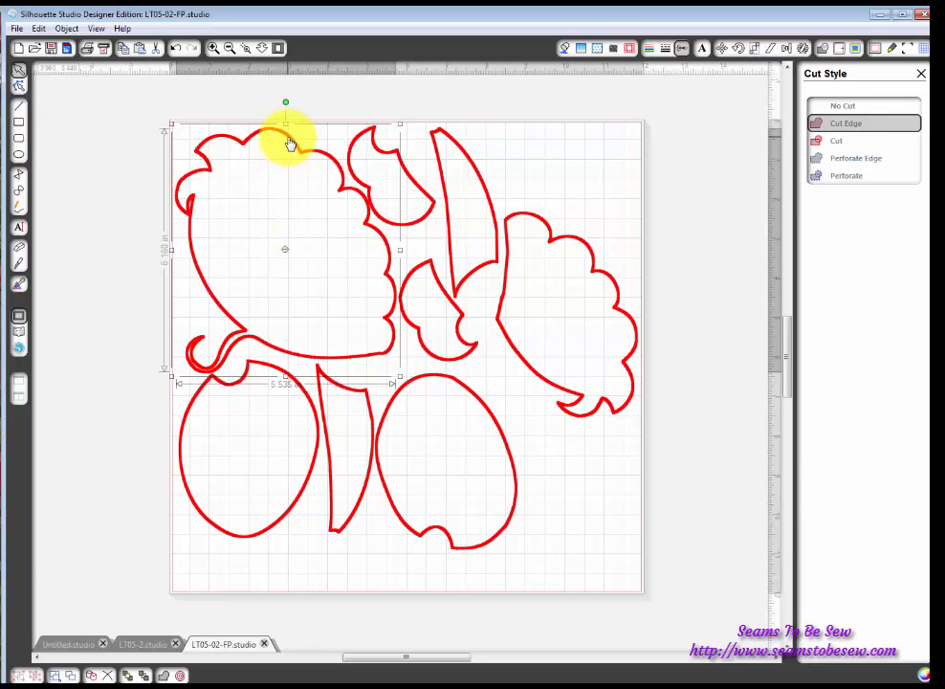
{"action": "left_click", "coordinate": [423, 180]}
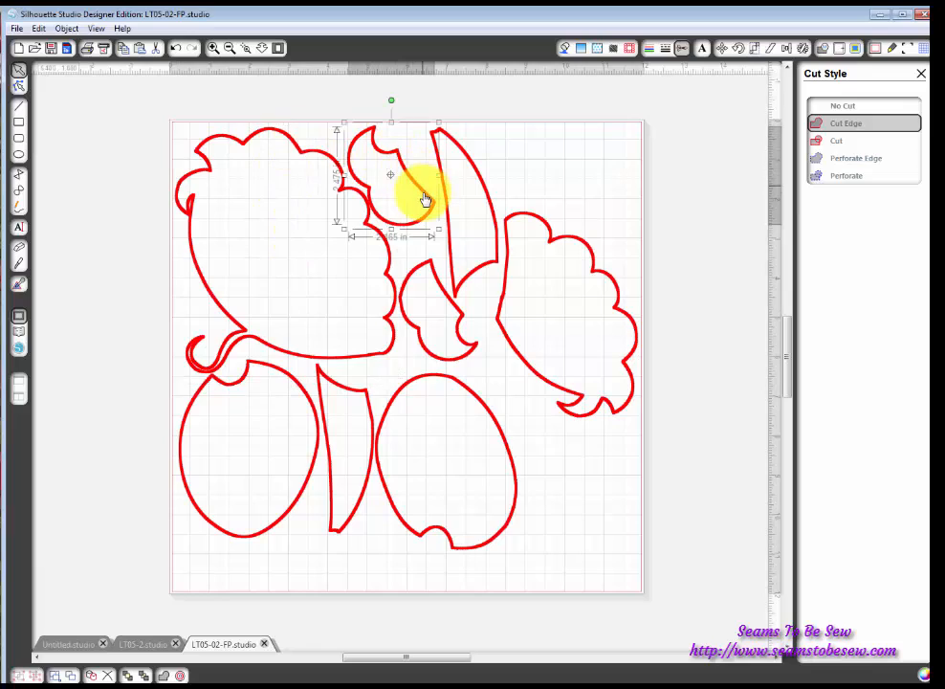
{"action": "left_click", "coordinate": [484, 180]}
{"action": "left_click", "coordinate": [603, 273]}
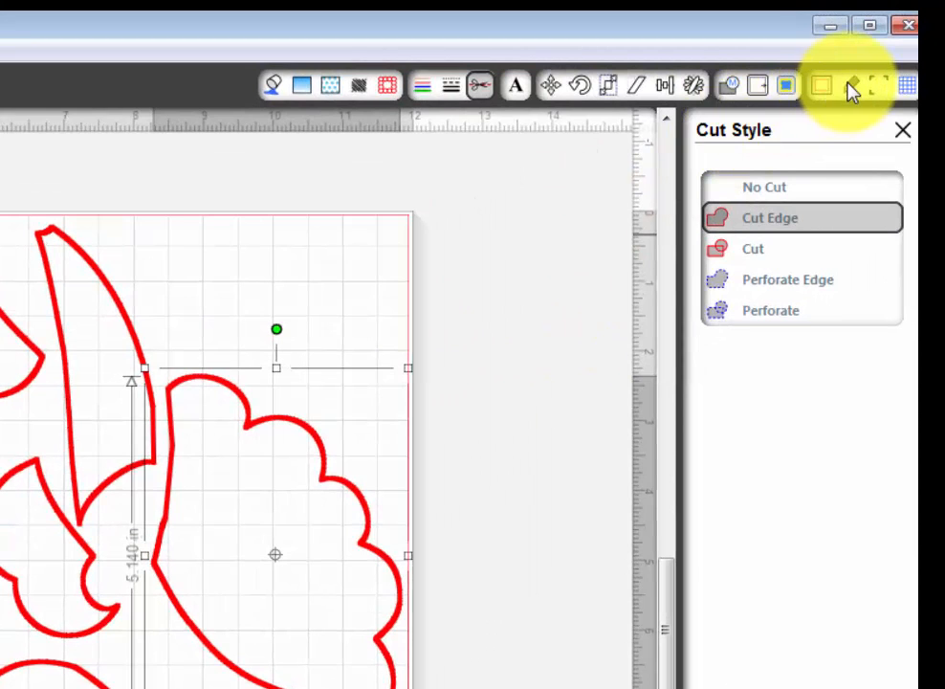
- Choose the Fabric material for thin fabrics like cotton prints in the Silhouette cut settings
{"action": "left_click", "coordinate": [851, 86]}
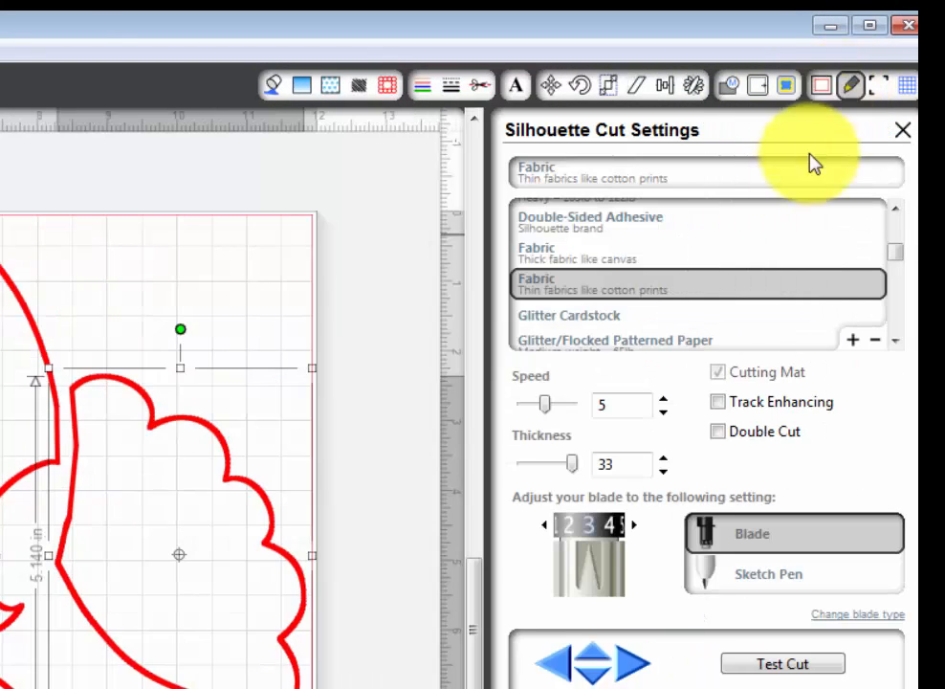
{"action": "left_click", "coordinate": [553, 299]}
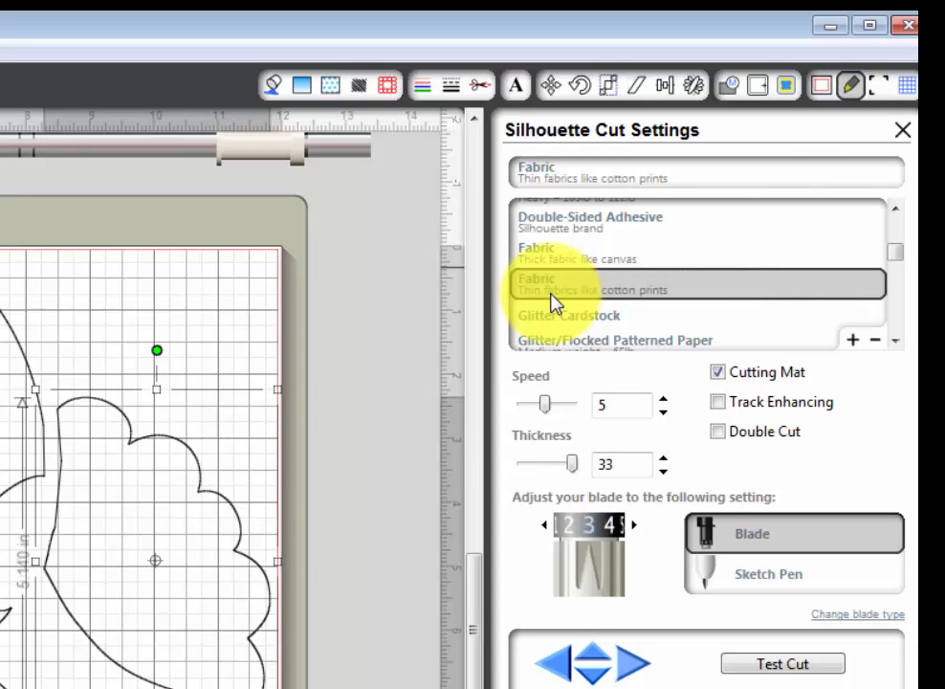
- Choose the Print Paper material, switch the tool from blade to Sketch Pen, and send the page of shapes to the machine
{"action": "mouse_move", "coordinate": [892, 255]}
{"action": "left_mouse_down"}
{"action": "mouse_move", "coordinate": [905, 241]}
{"action": "mouse_move", "coordinate": [907, 253]}
{"action": "mouse_move", "coordinate": [908, 239]}
{"action": "mouse_move", "coordinate": [907, 265]}
{"action": "left_mouse_up"}
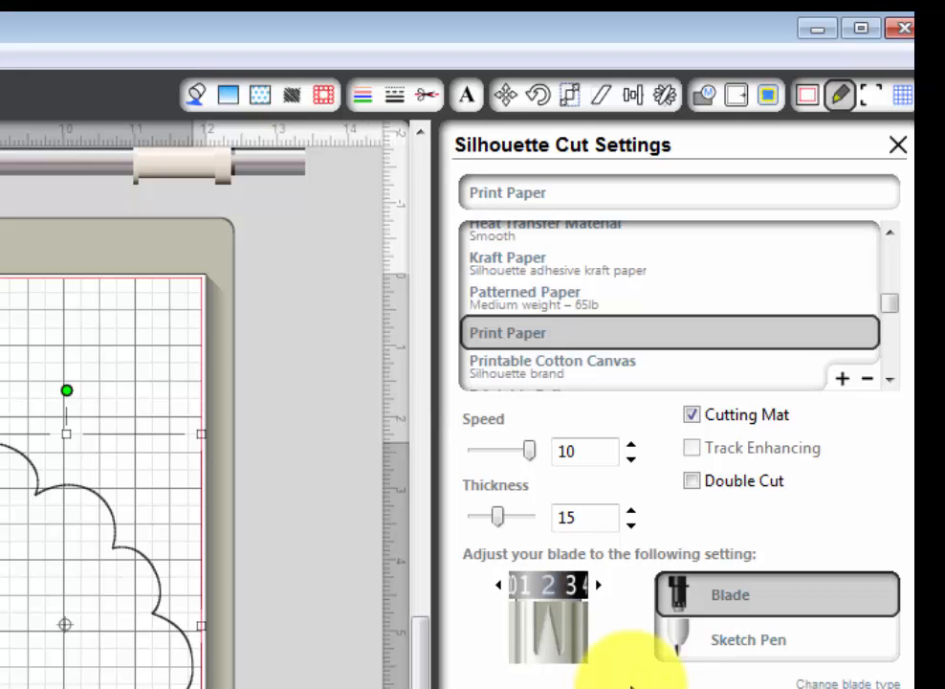
{"action": "left_click", "coordinate": [727, 644]}
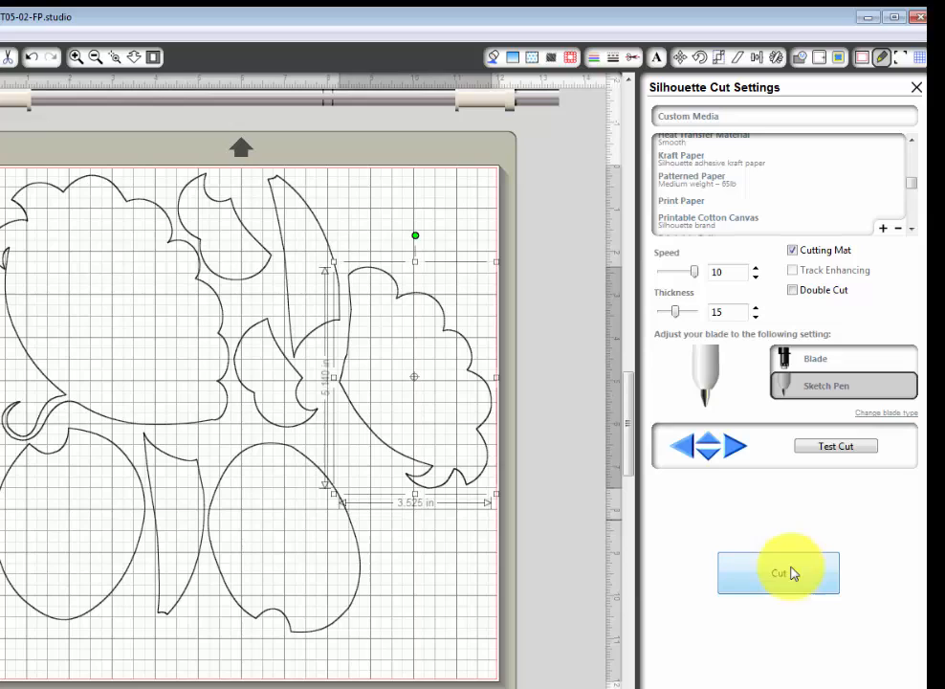
{"action": "left_click", "coordinate": [780, 565]}
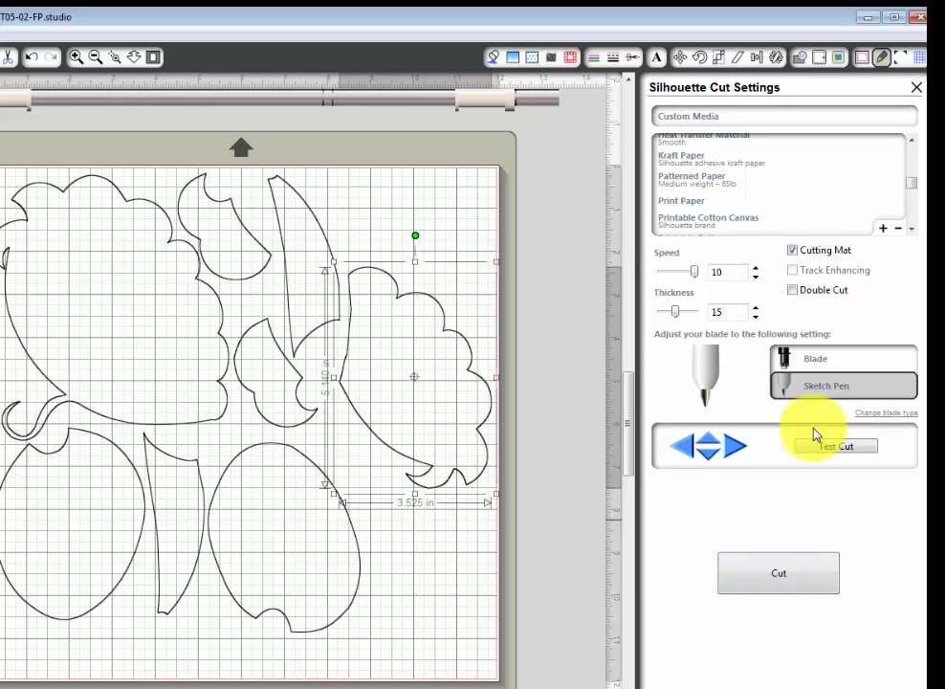
{"action": "left_click", "coordinate": [785, 586]}
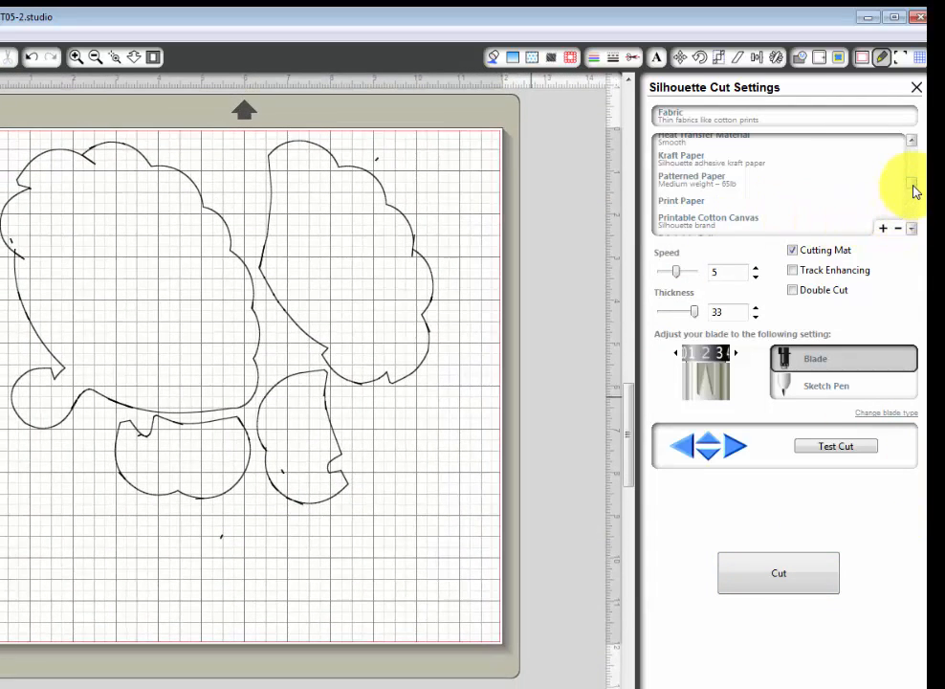
- Compare the cut settings of the thick canvas Fabric material with those of thin cotton prints, ending on the thin Fabric material
{"action": "scroll", "coordinate": [911, 196], "scroll_direction": "up", "scroll_amount": 3}
{"action": "scroll", "coordinate": [914, 177], "scroll_direction": "up", "scroll_amount": 1}
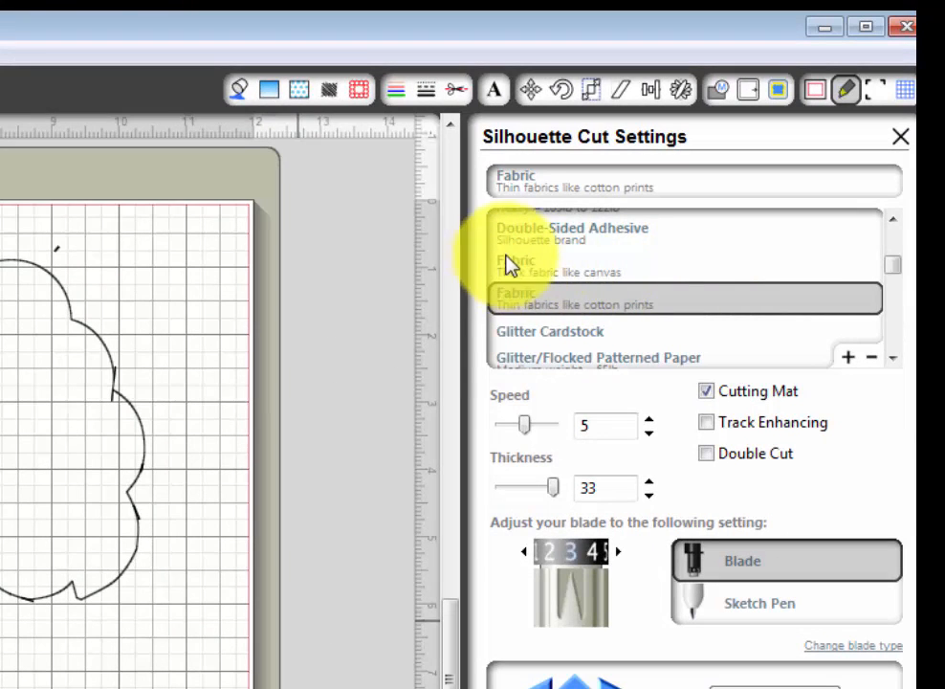
{"action": "mouse_move", "coordinate": [895, 278]}
{"action": "left_mouse_down"}
{"action": "mouse_move", "coordinate": [892, 334]}
{"action": "mouse_move", "coordinate": [895, 267]}
{"action": "left_mouse_up"}
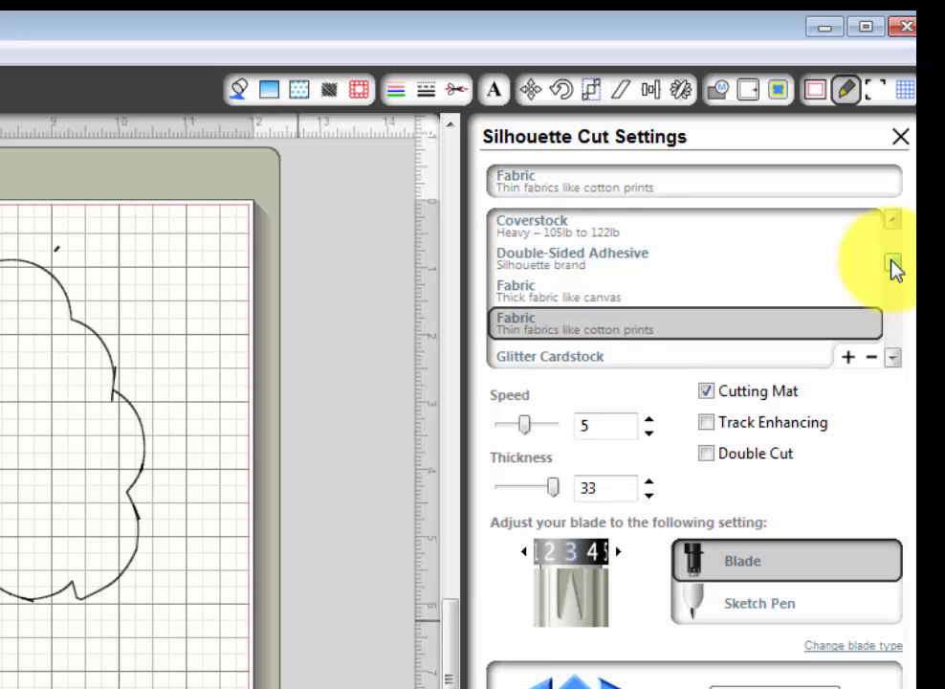
{"action": "left_click", "coordinate": [538, 297]}
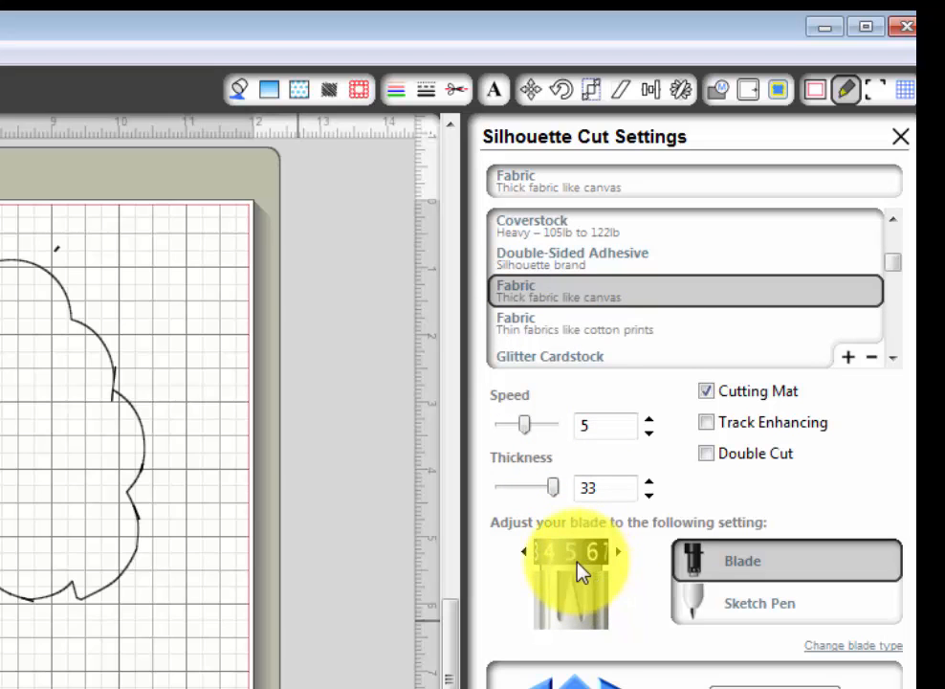
{"action": "left_click", "coordinate": [593, 331]}
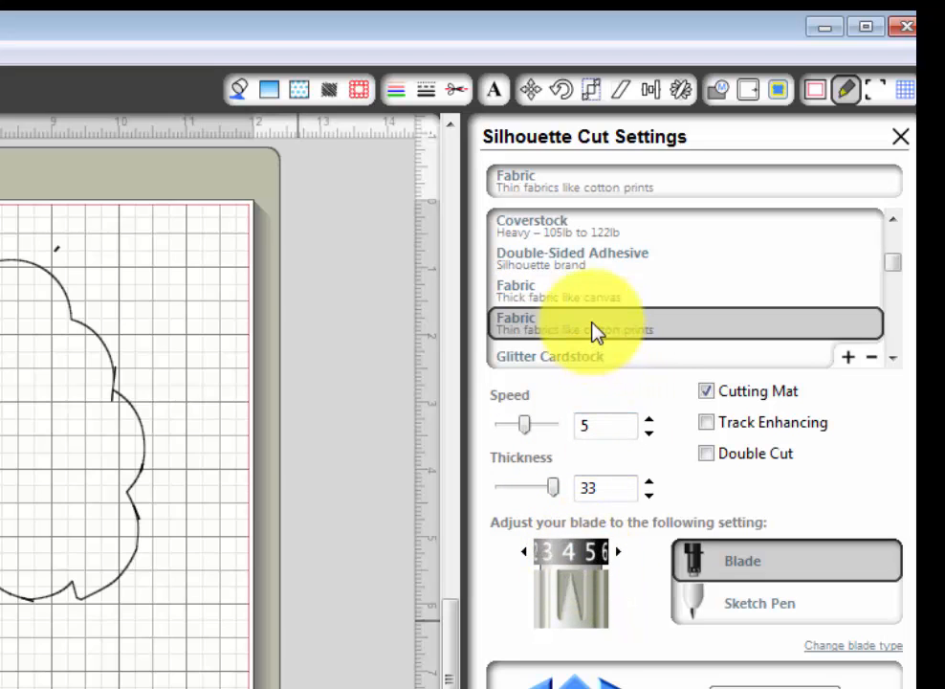